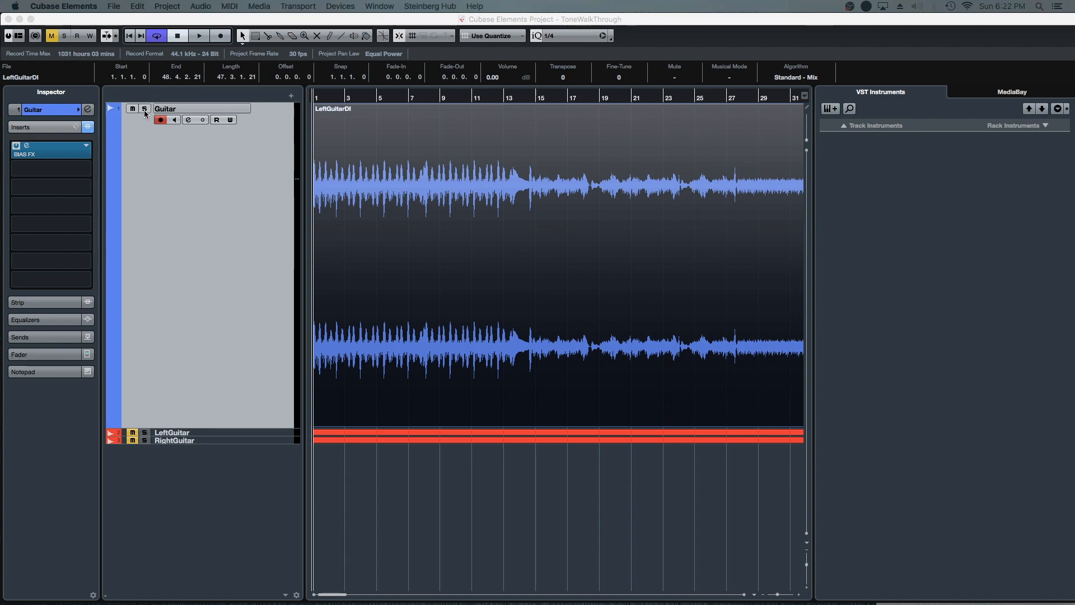
Step: Play the DI recording on the Guitar track briefly and open the track's BIAS FX insert over the arrangement
key("space")
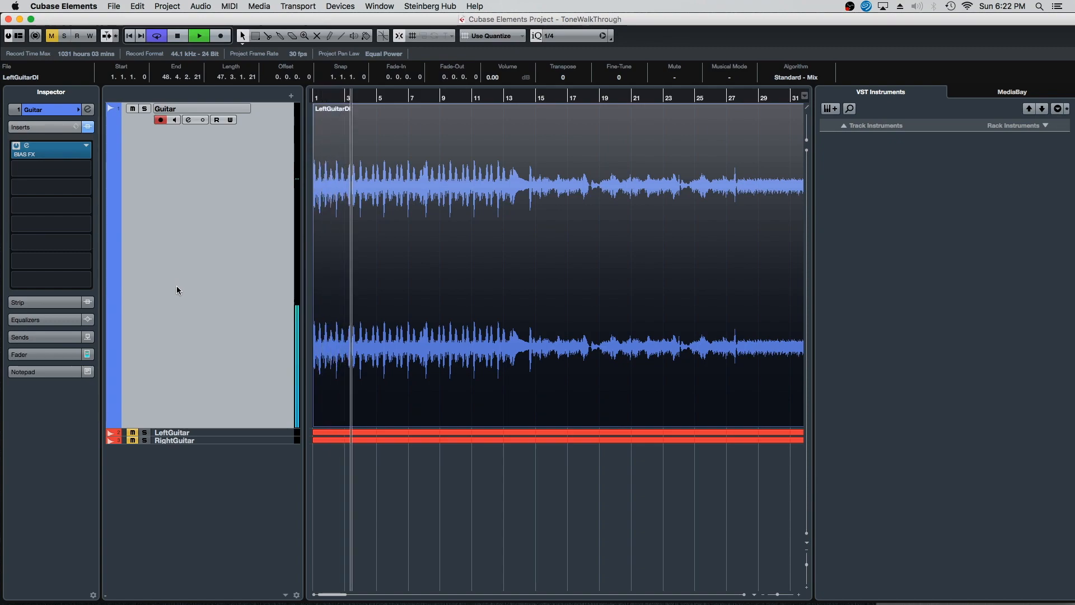
key("space")
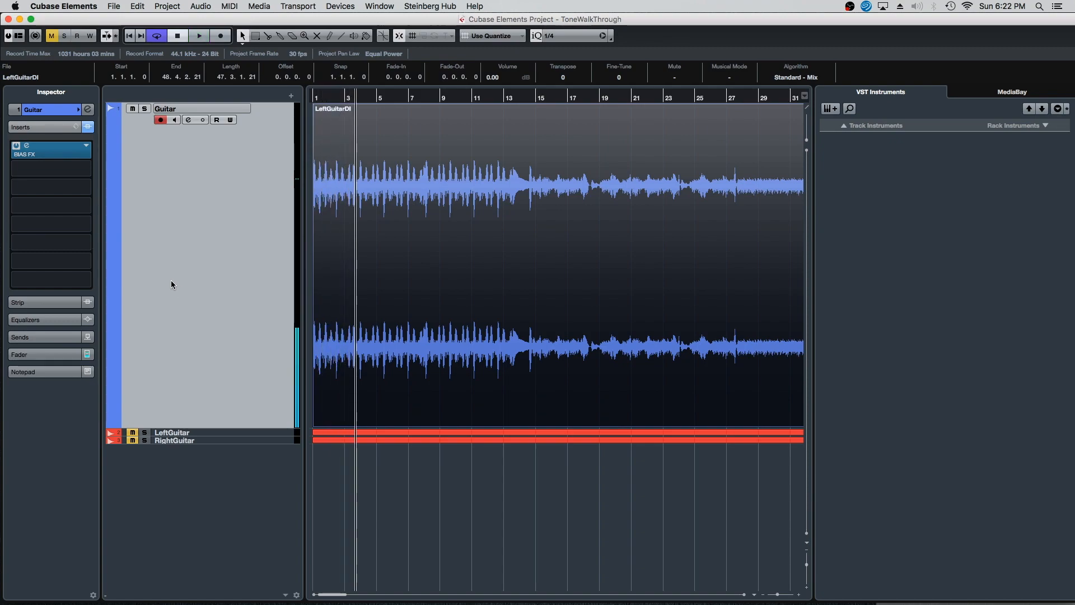
left_click(27, 147)
left_click_drag(491, 137, 468, 189)
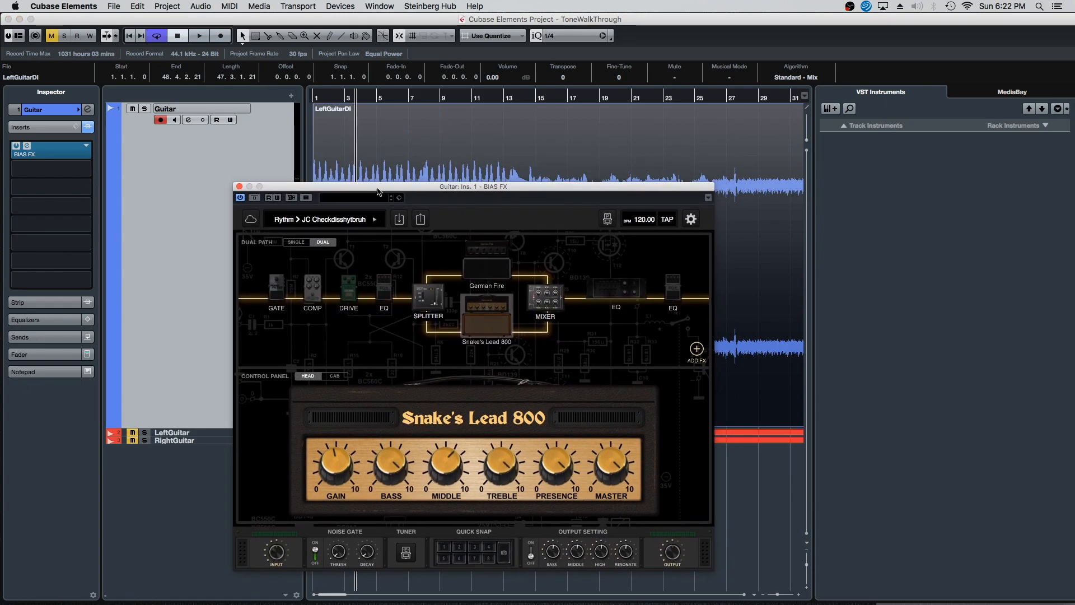
left_click_drag(393, 185, 378, 155)
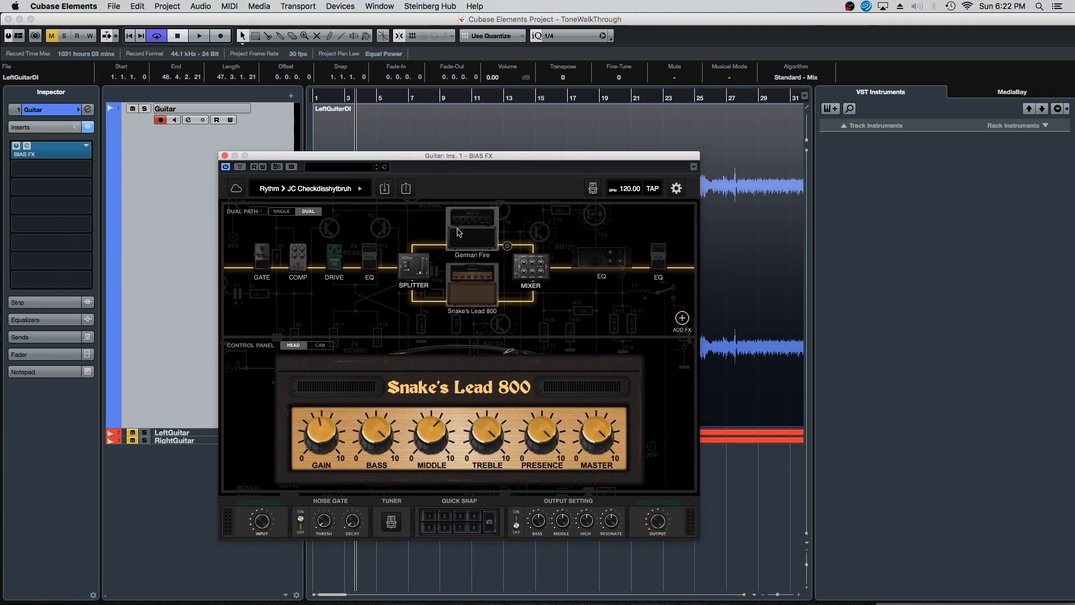
Step: Examine the German Fire amp's head and cabinet settings in the dual signal path
left_click(458, 233)
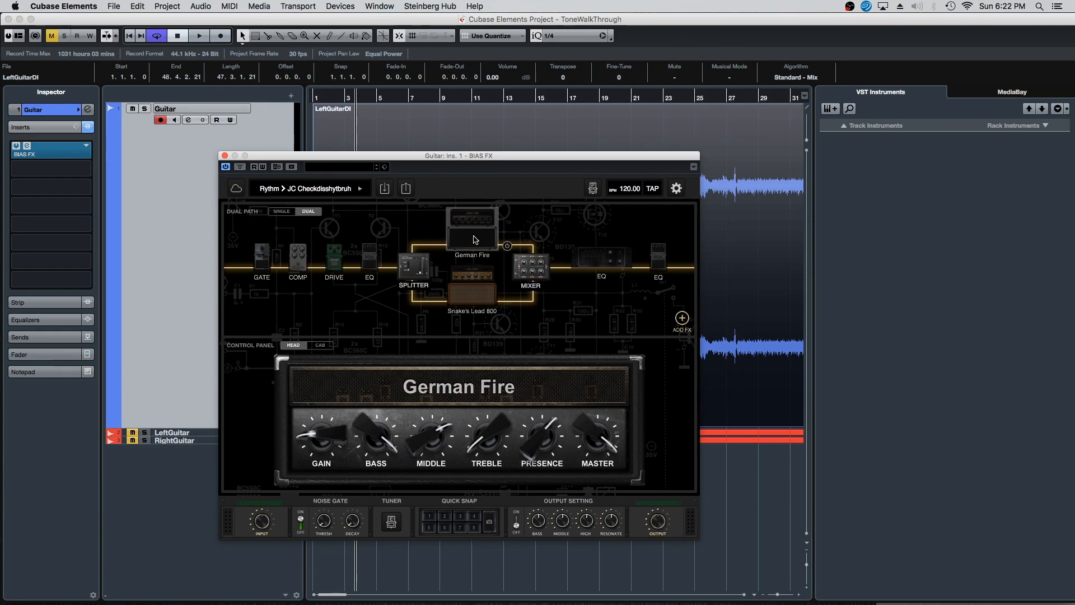
left_click(320, 345)
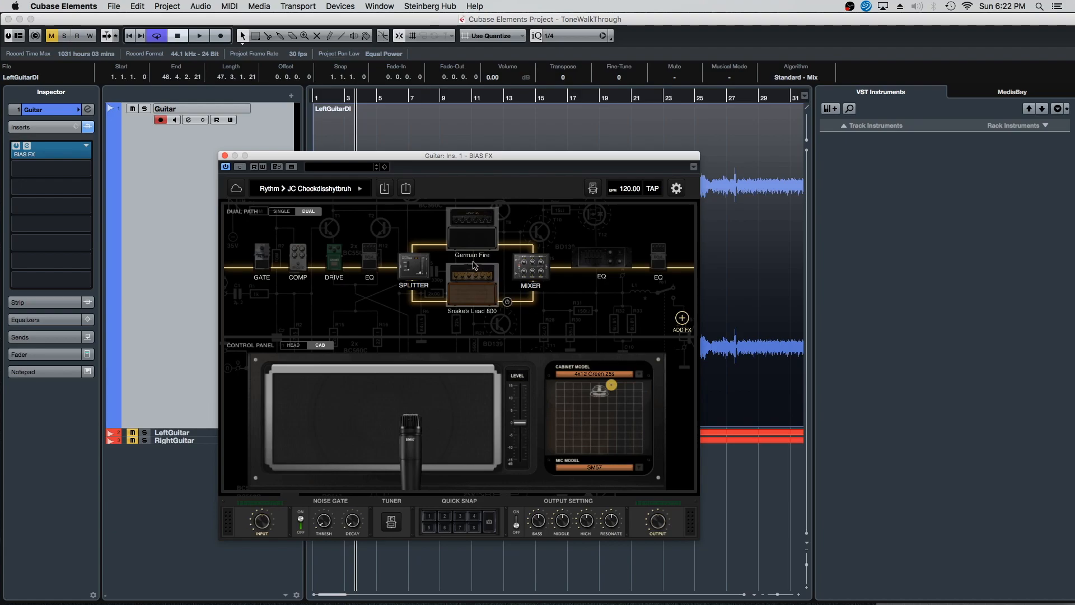
left_click(292, 346)
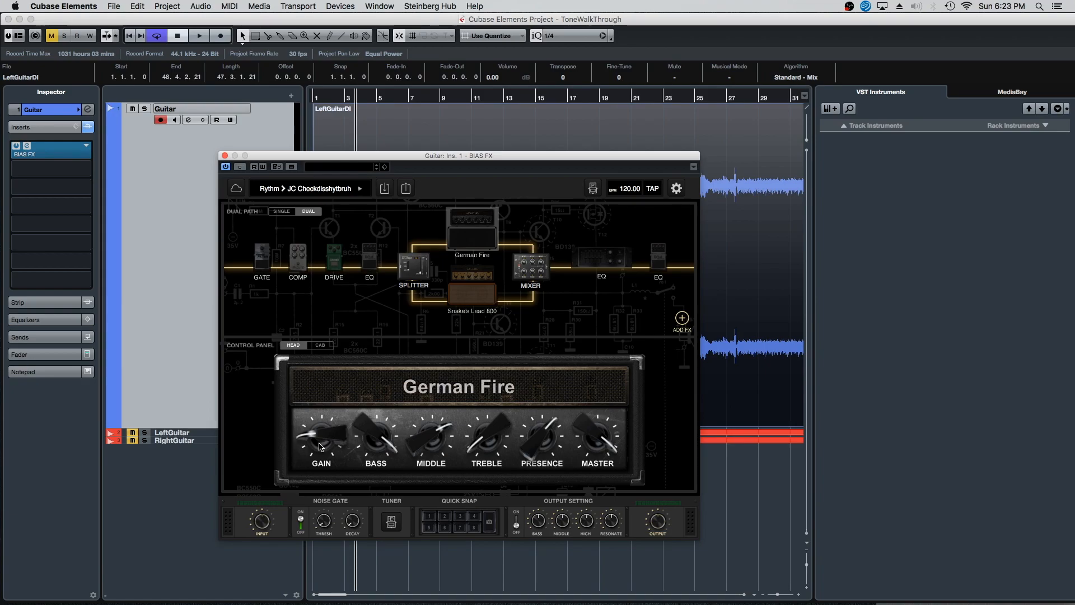
Step: Try a higher gain on the German Fire amp and play the guitar from the start of the project
left_click(317, 103)
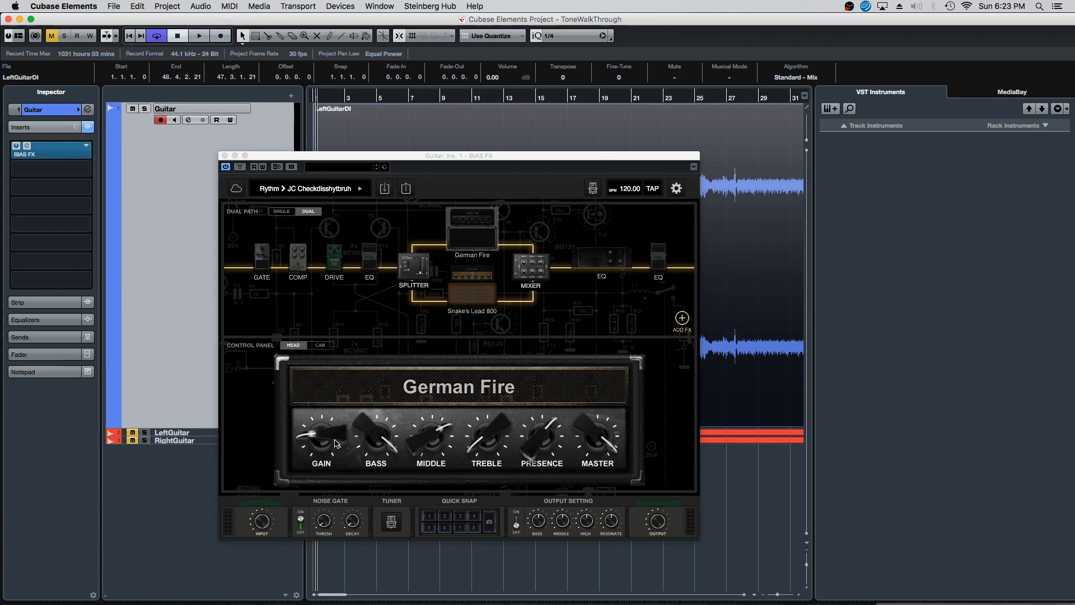
left_click_drag(328, 445, 328, 409)
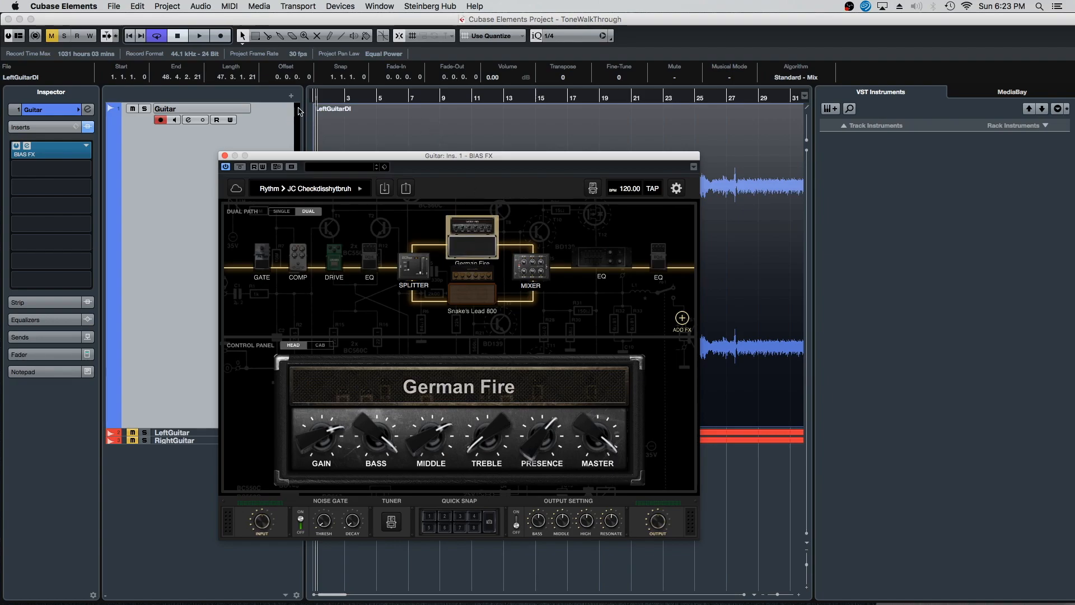
left_click_drag(325, 95, 307, 98)
key("space")
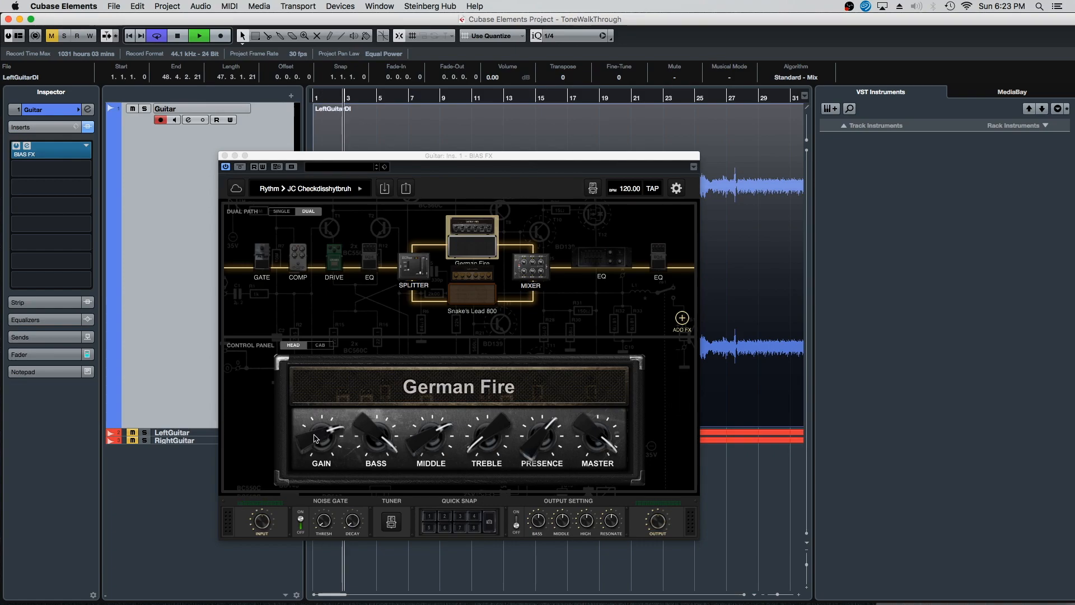
key("space")
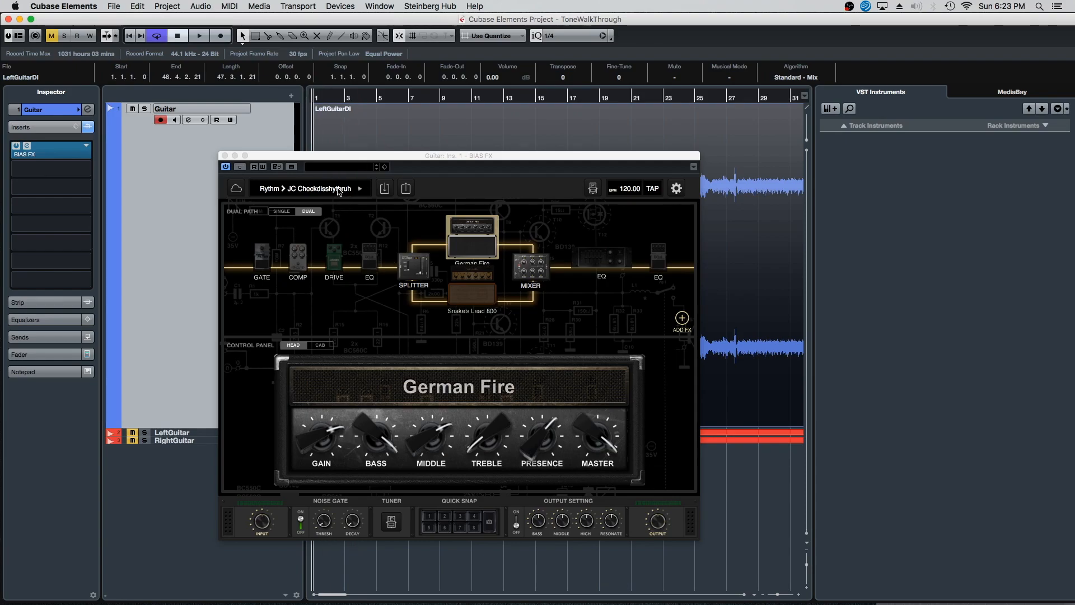
Step: Reload the JC Checkdisshytbruh preset from the Rythm bank
left_click(339, 190)
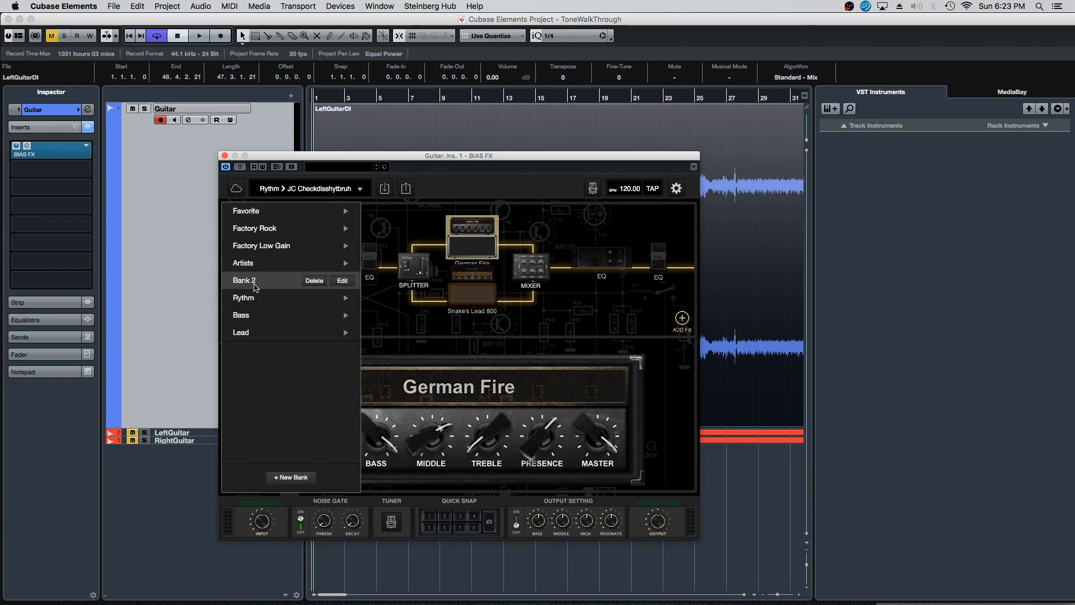
mouse_move(300, 299)
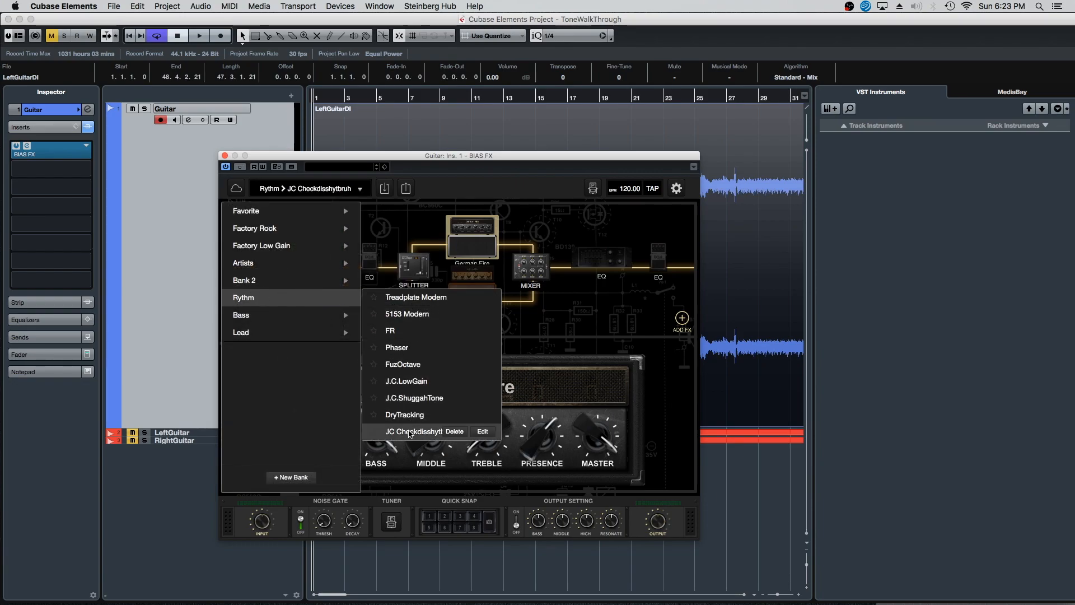
left_click(412, 433)
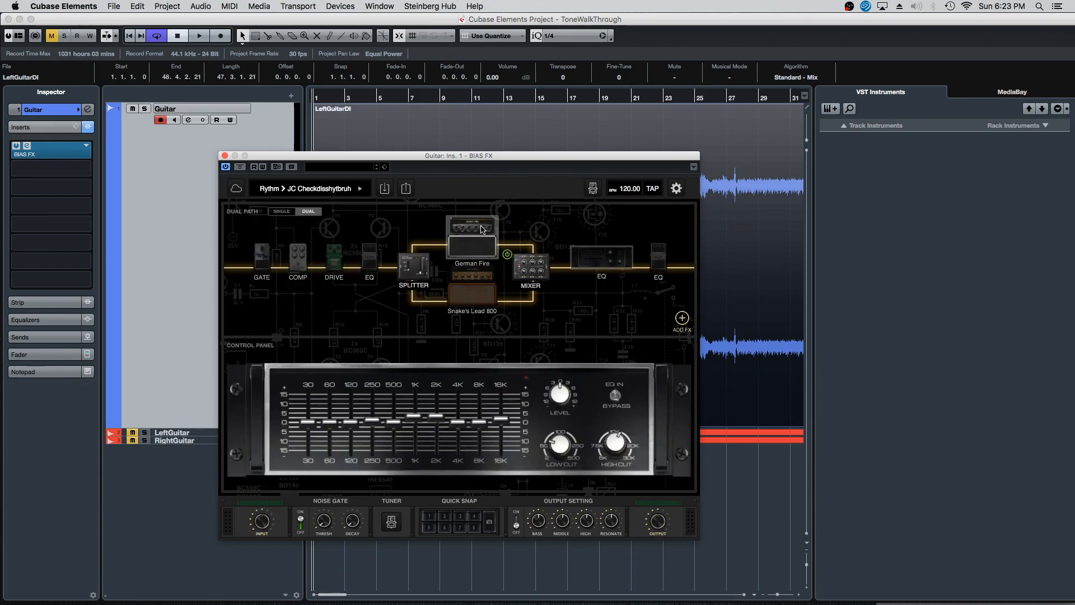
Step: Examine the German Fire head, followed by the Snake's Lead 800 head and cabinet settings
left_click(472, 240)
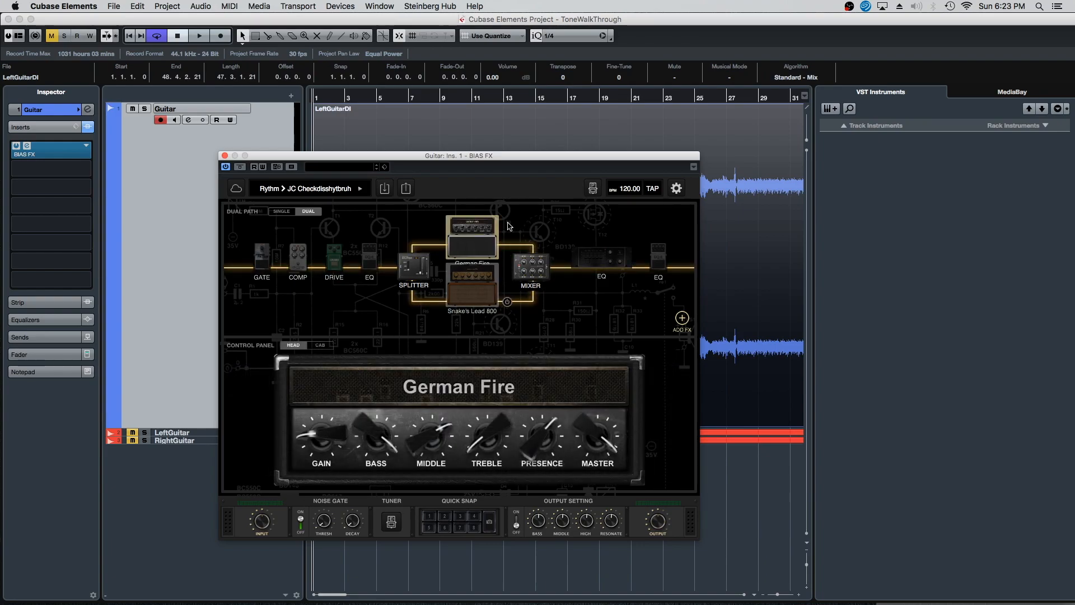
left_click(479, 277)
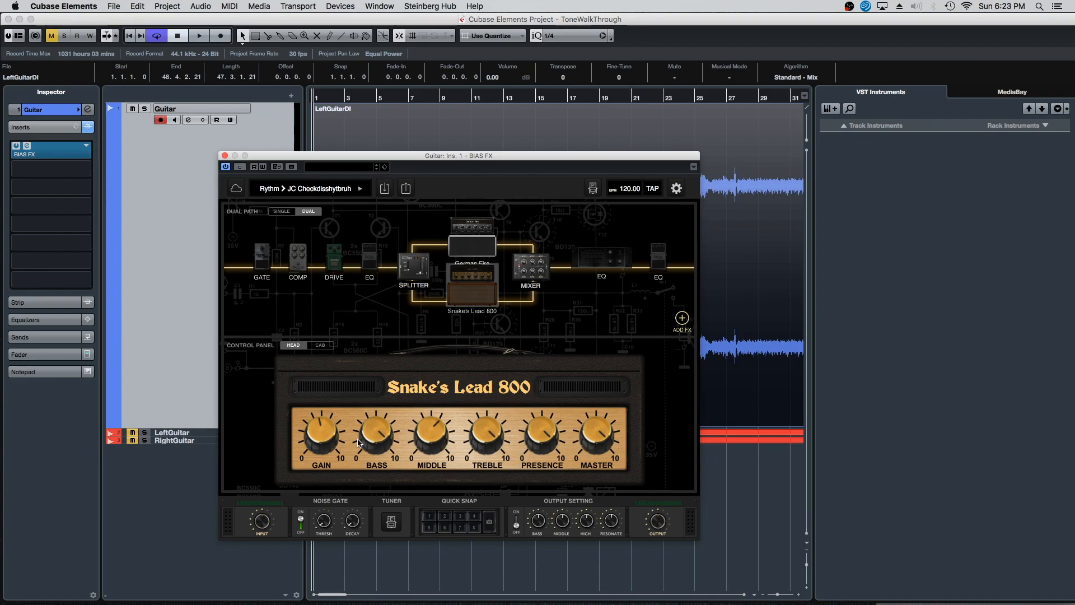
left_click(320, 346)
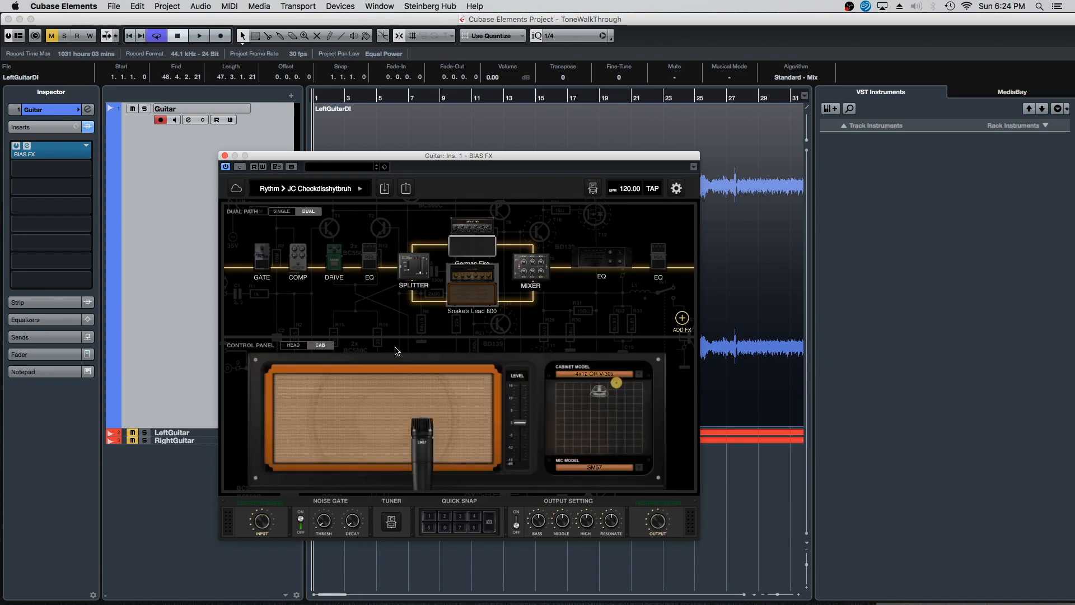
left_click(292, 345)
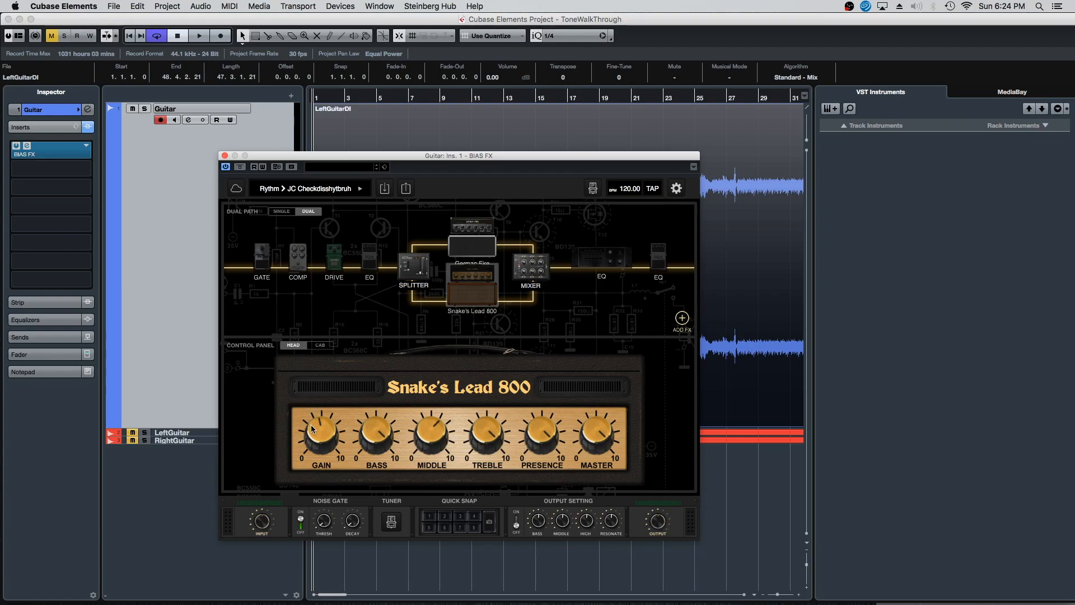
Step: Raise the gain of the Snake's Lead 800 amp and switch that amp on
mouse_move(319, 430)
left_click(508, 301)
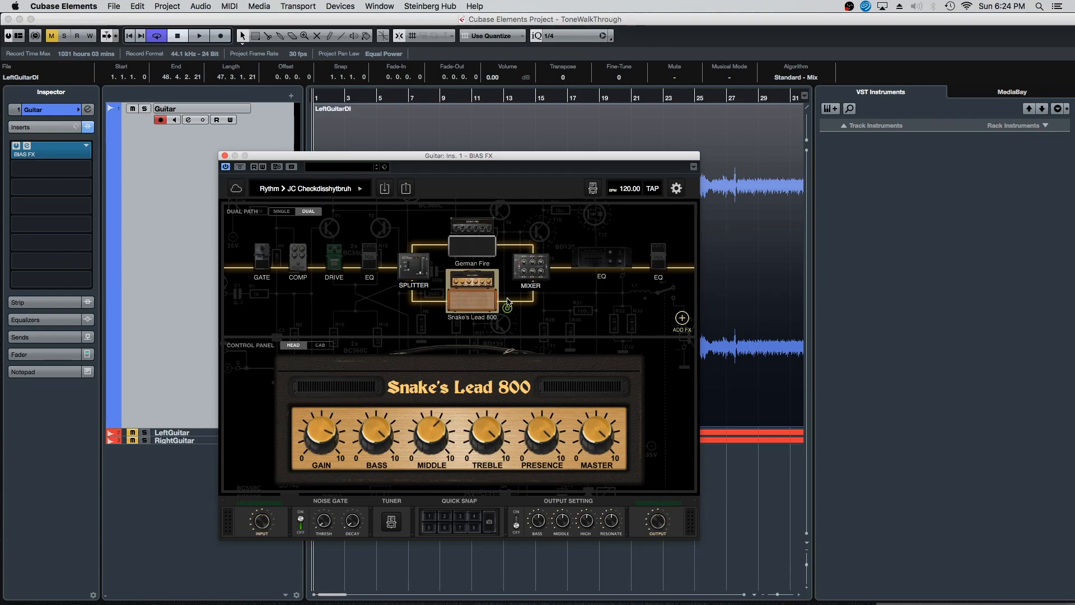
left_click_drag(400, 160, 500, 167)
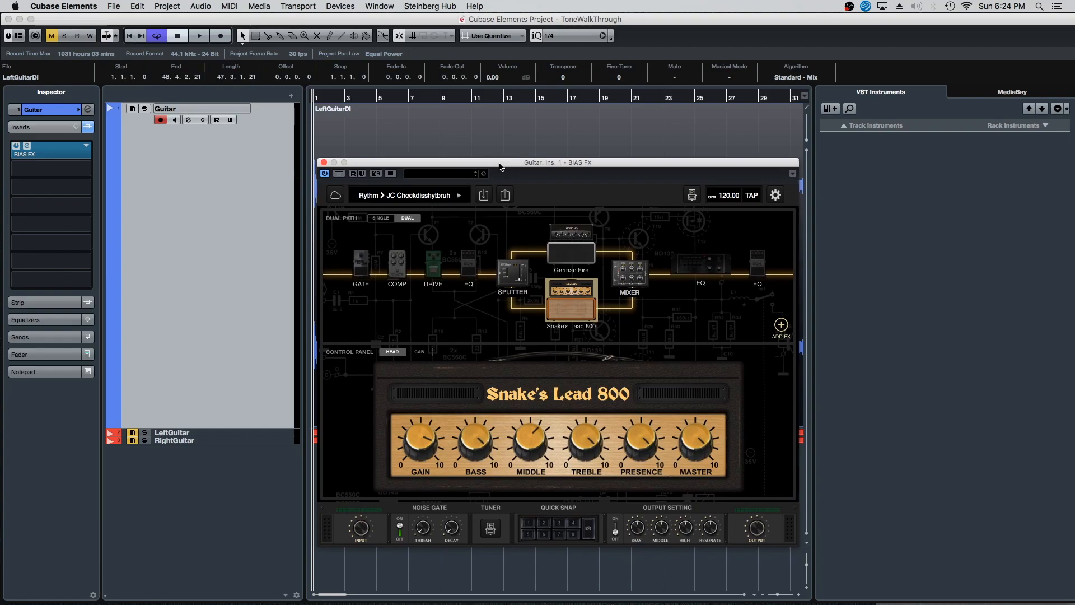
Step: Play the guitar through the German Fire and Snake's Lead 800 amps together
left_click(475, 141)
key("space")
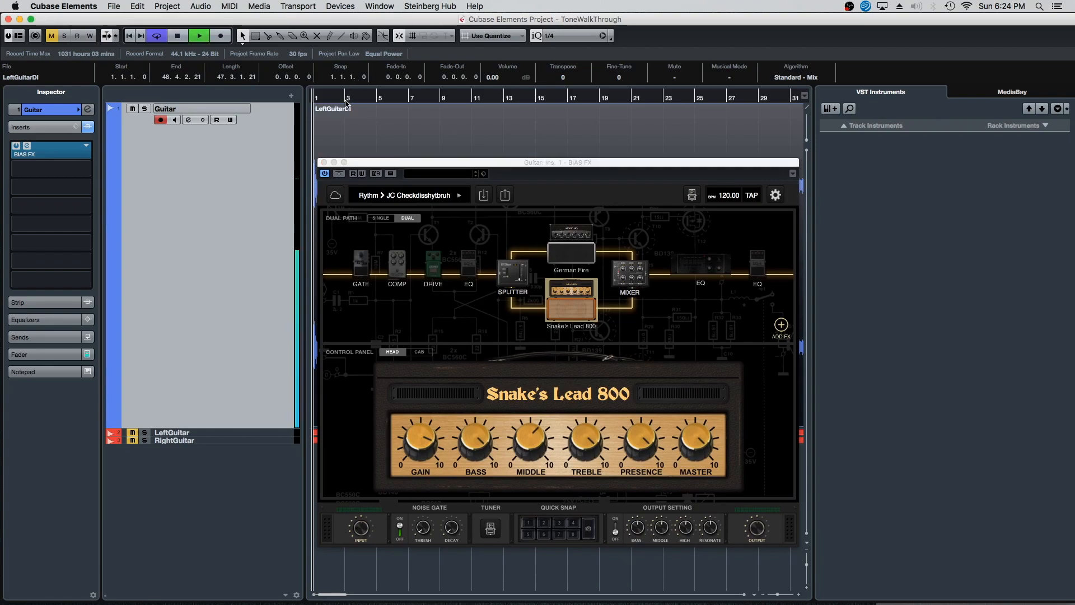
key("space")
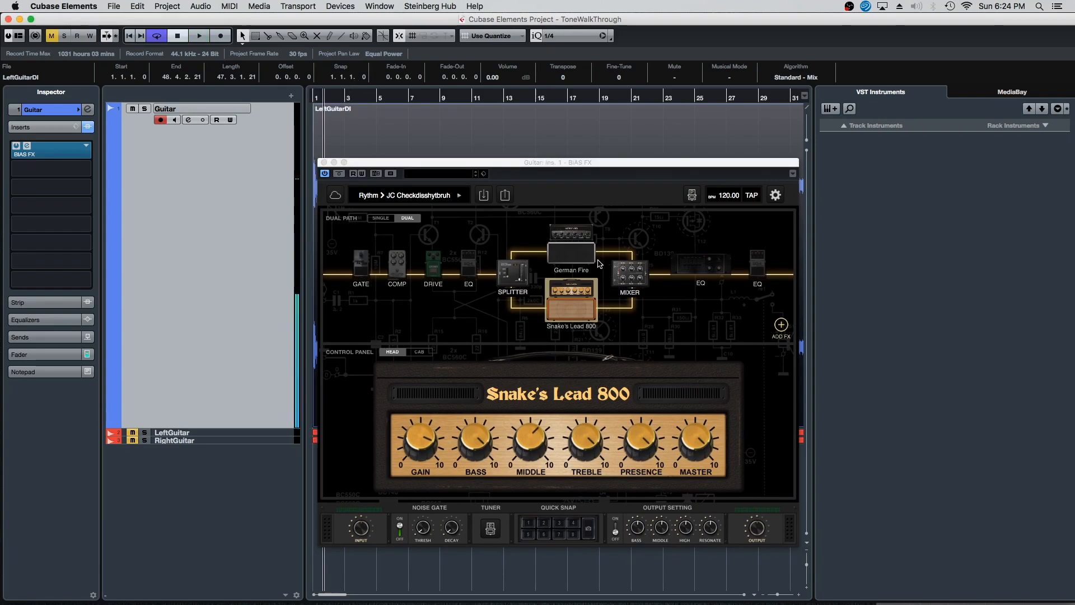
Step: Switch off the German Fire amp and play the guitar through the Snake's Lead 800 alone
left_click(605, 262)
left_click(606, 261)
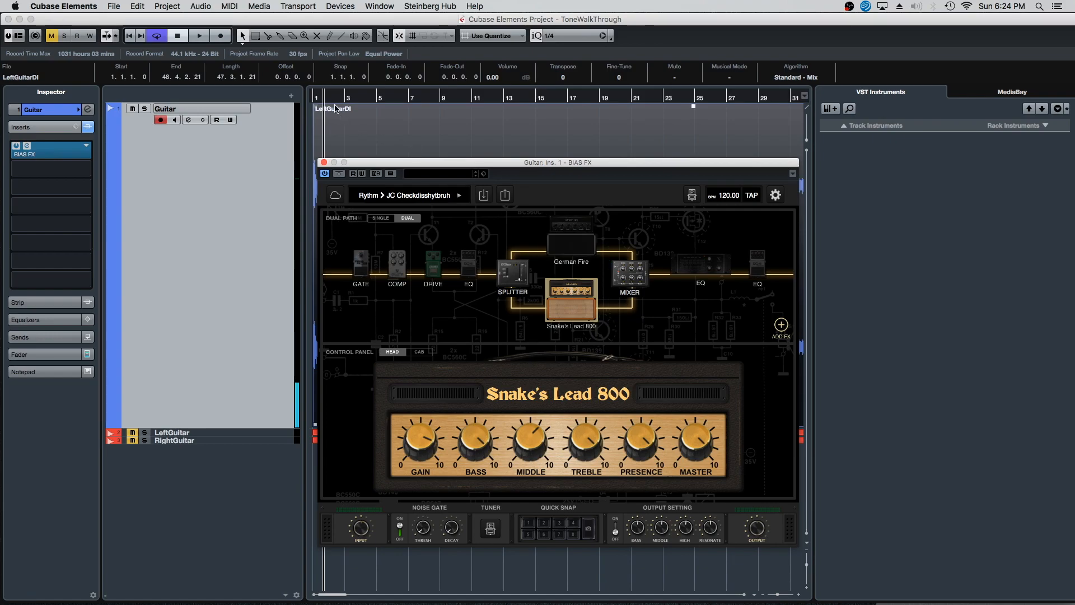
key("space")
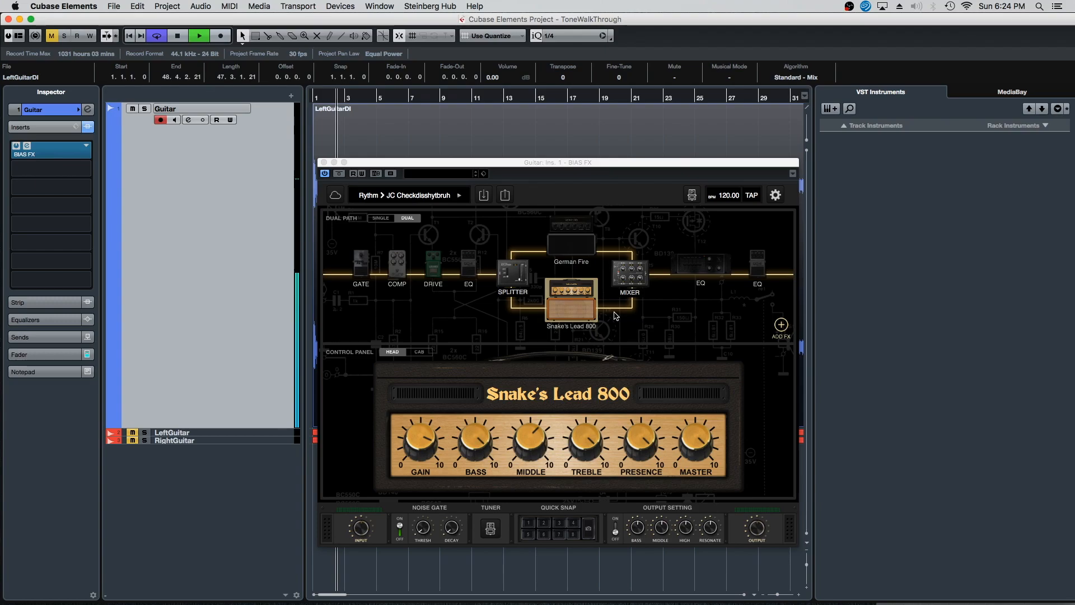
Step: Switch off the Snake's Lead 800 during playback to hear the guitar without either amp, and stop playback
left_click(608, 325)
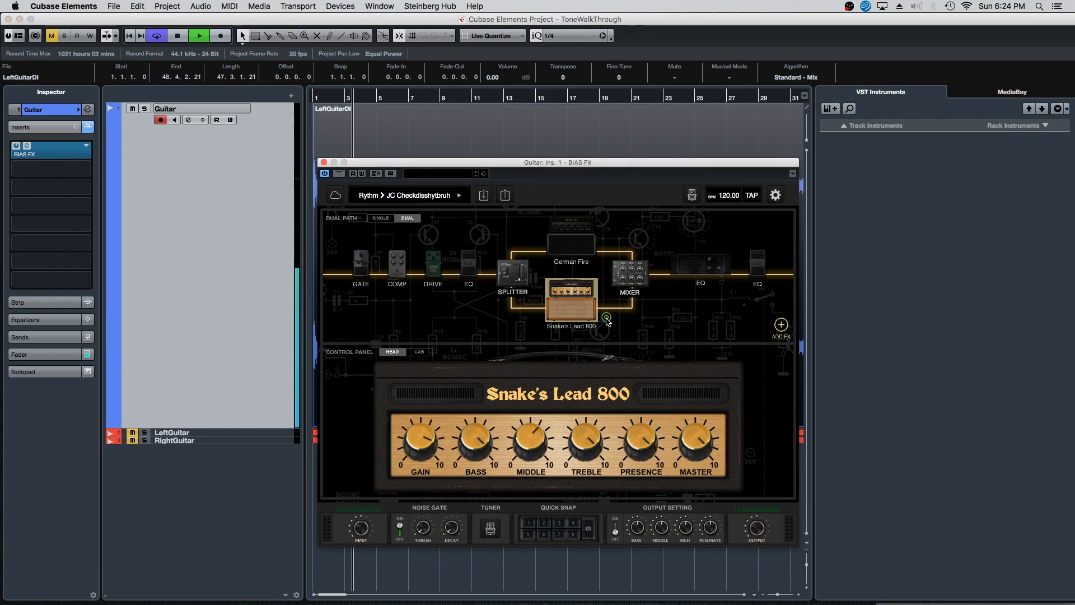
key("space")
mouse_move(608, 319)
key("space")
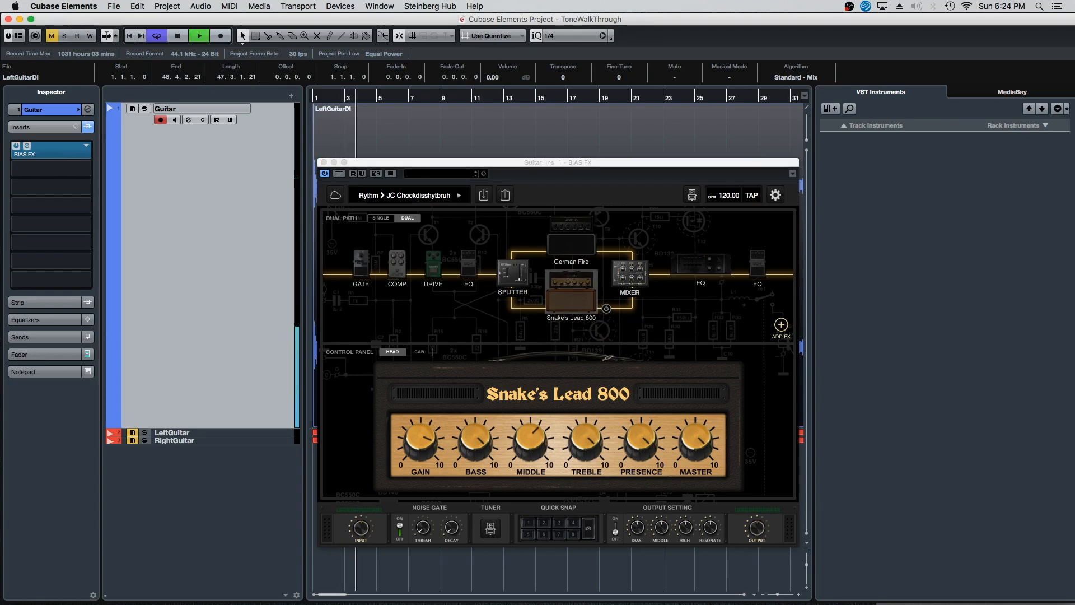
left_click(325, 100)
left_click_drag(401, 163, 358, 279)
key("space")
Step: Switch the Snake's Lead 800 on again and play the guitar through it
left_click(564, 425)
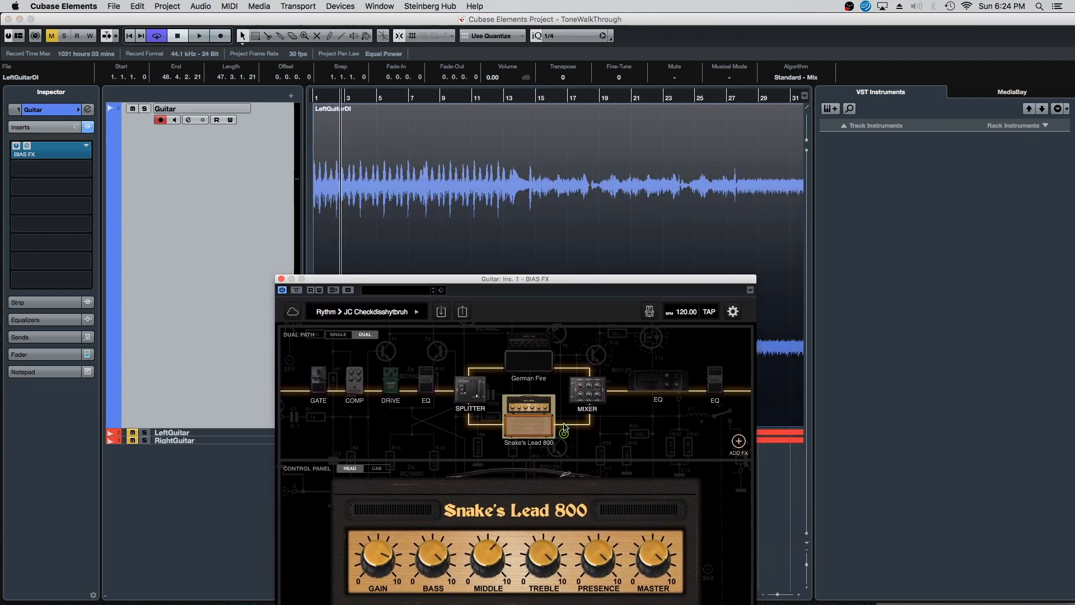
key("space")
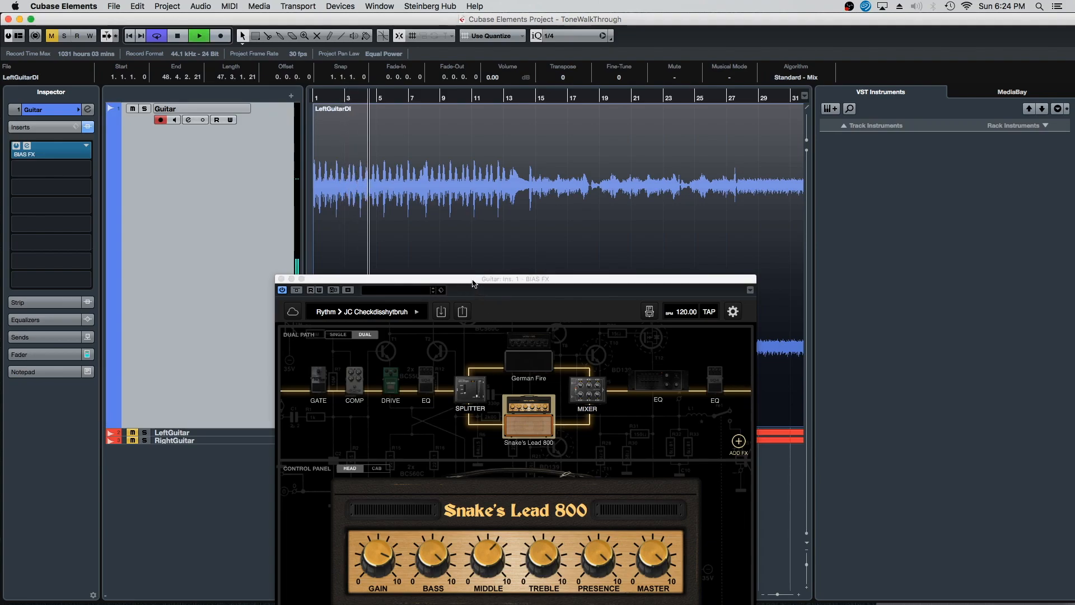
key("space")
left_click_drag(471, 281, 461, 260)
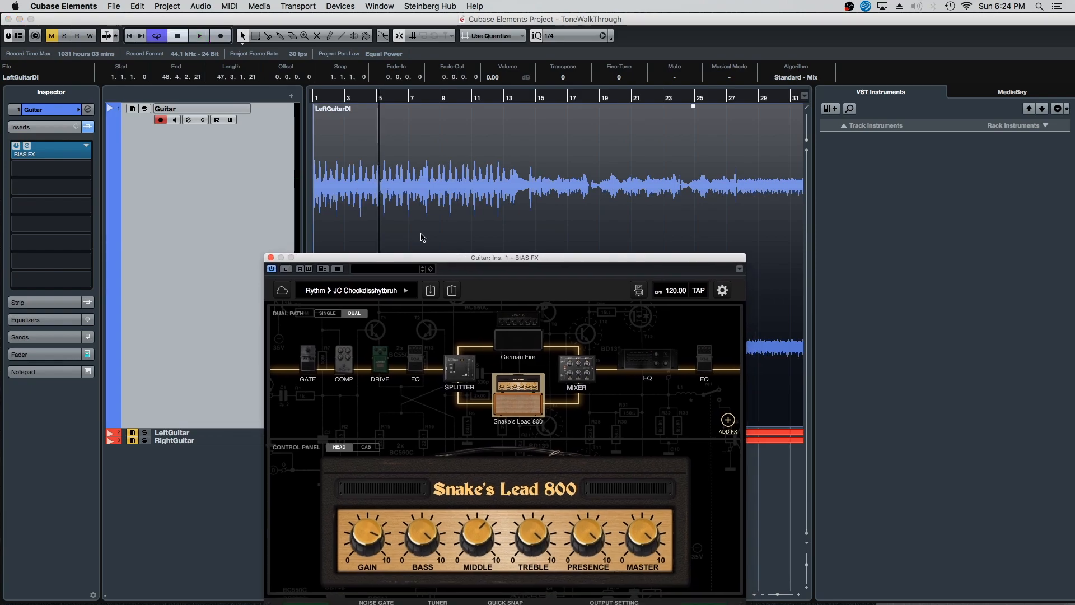
Step: Swap the active amp from Snake's Lead 800 to German Fire and play the guitar from the start
left_click(317, 98)
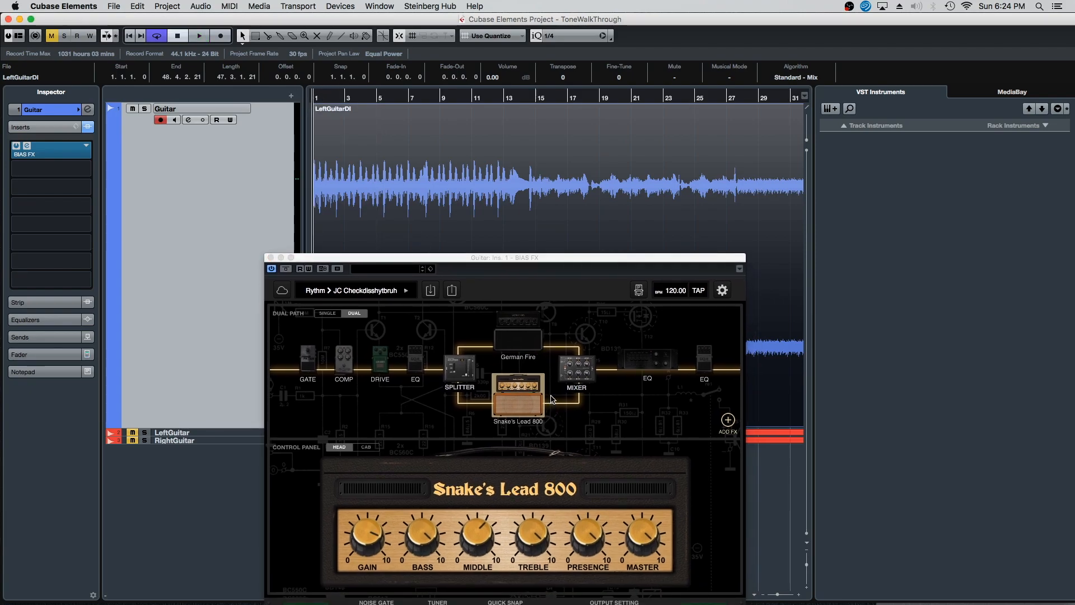
left_click(551, 360)
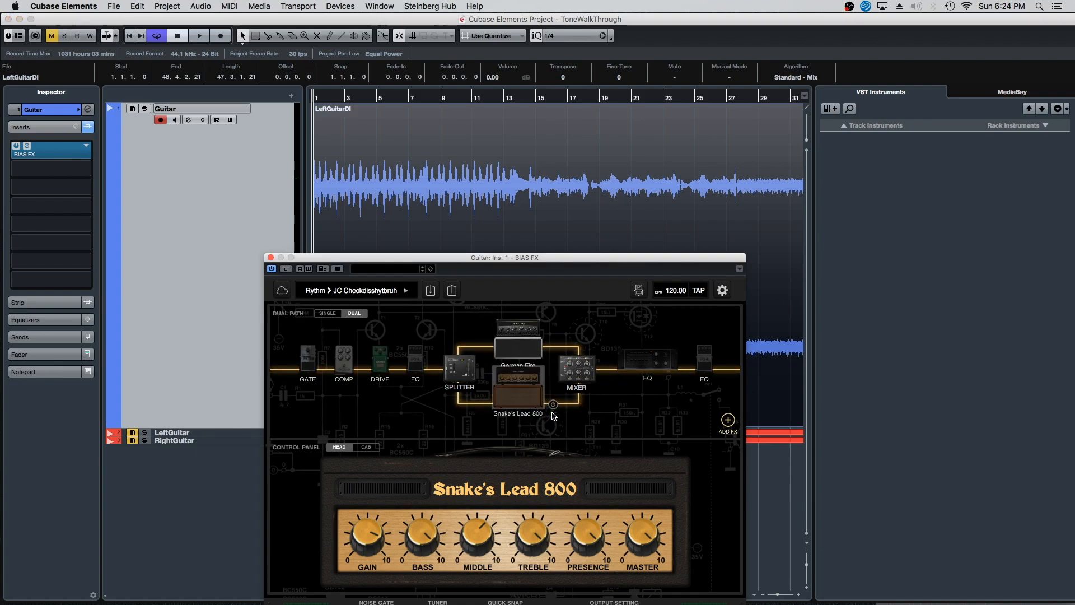
left_click(464, 249)
key("space")
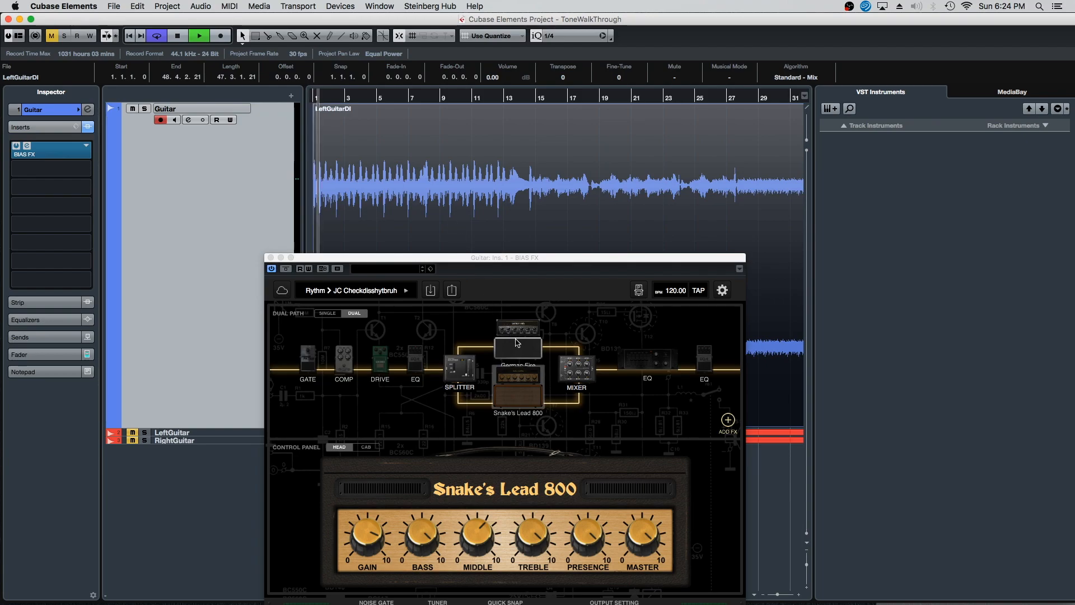
key("space")
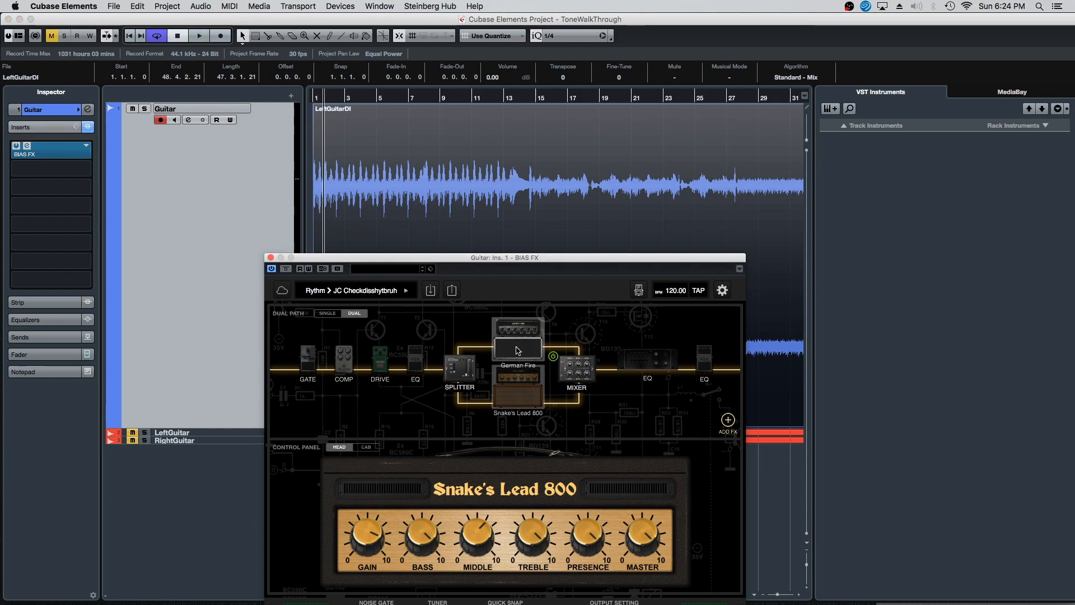
Step: Raise the German Fire amp's gain and play the guitar through it
left_click(518, 351)
left_click_drag(369, 507, 375, 502)
key("space")
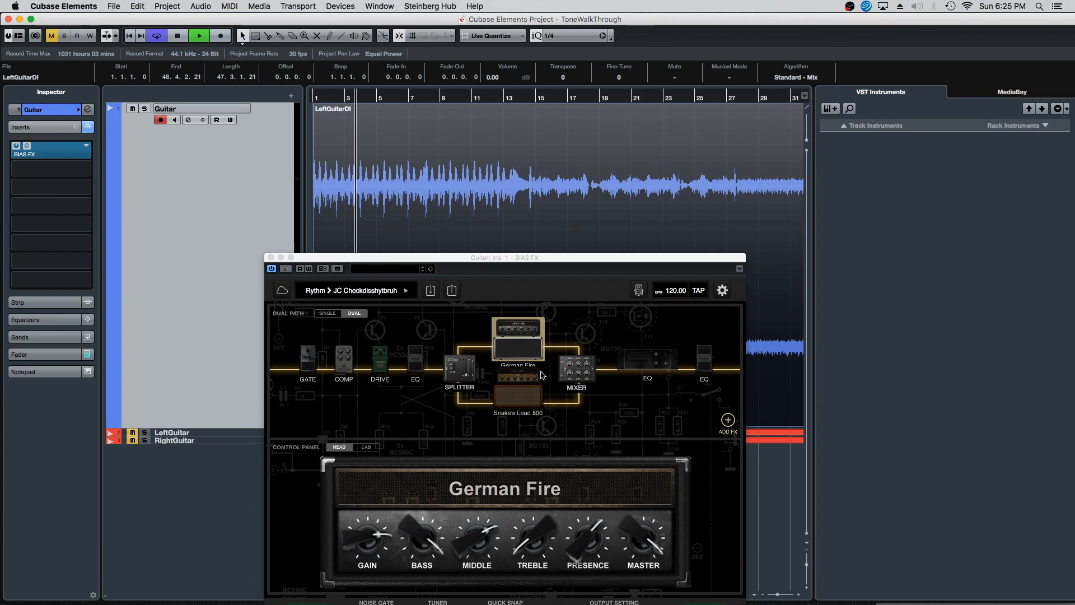
key("space")
Step: Swap the active amp from German Fire to Snake's Lead 800, play the guitar through it and stop playback
left_click(553, 361)
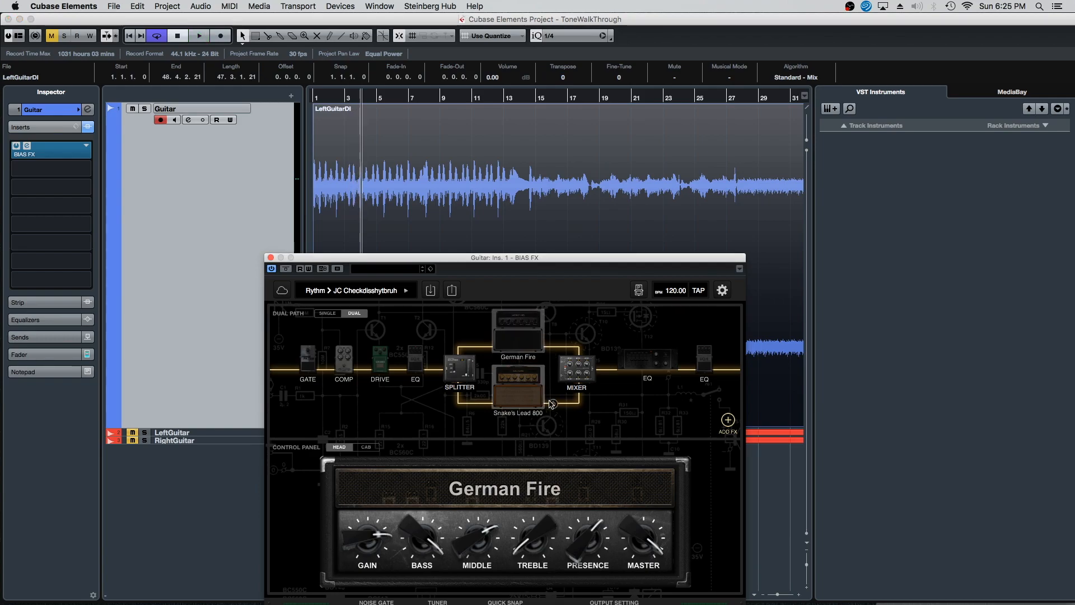
key("space")
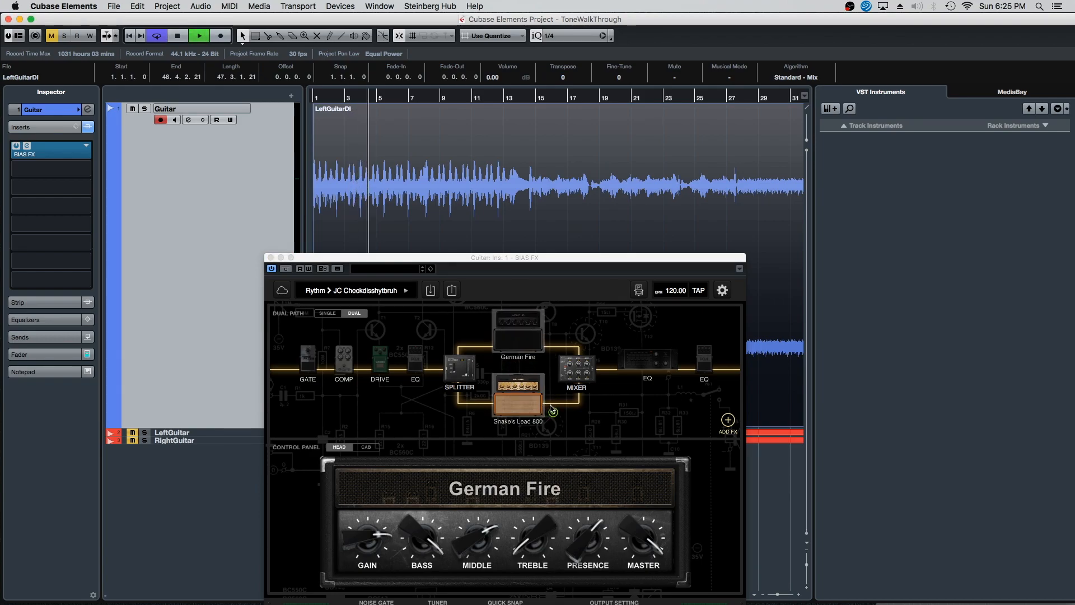
key("space")
Step: Open the mixer's settings in the signal chain and return the playback position to near the start of bar 1
left_click(328, 98)
left_click(582, 381)
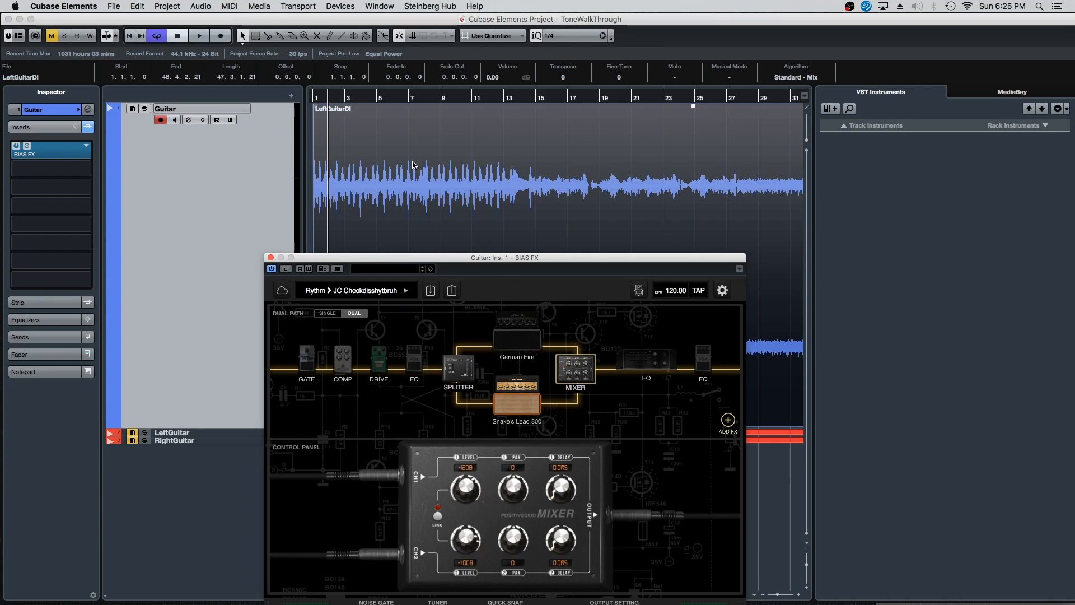
left_click(322, 101)
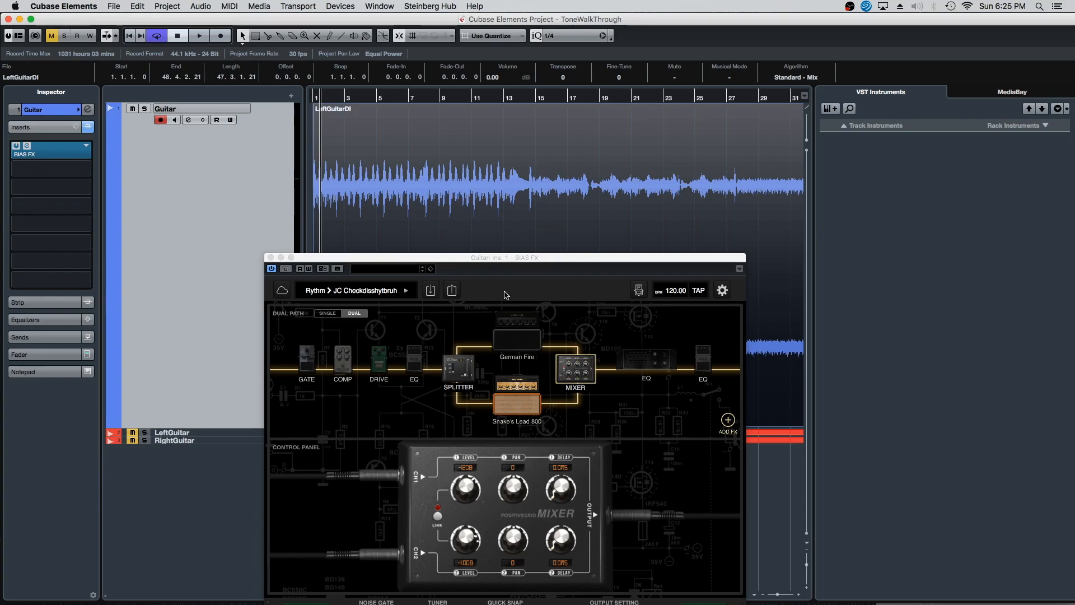
Step: Switch on German Fire alongside Snake's Lead 800 and play the guitar from the start through the dual-amp blend
left_click(551, 358)
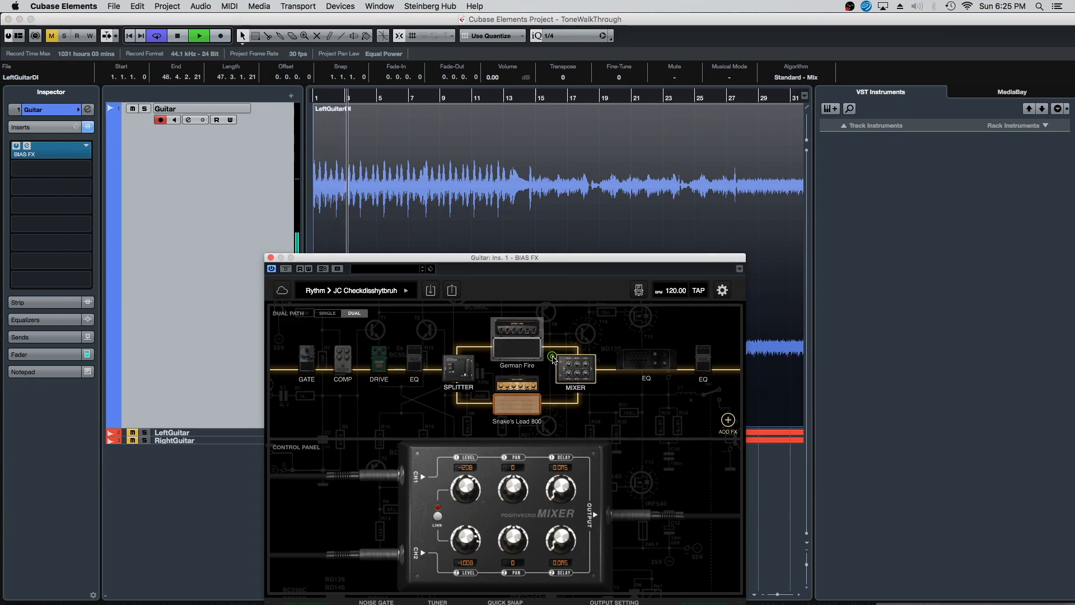
key("space")
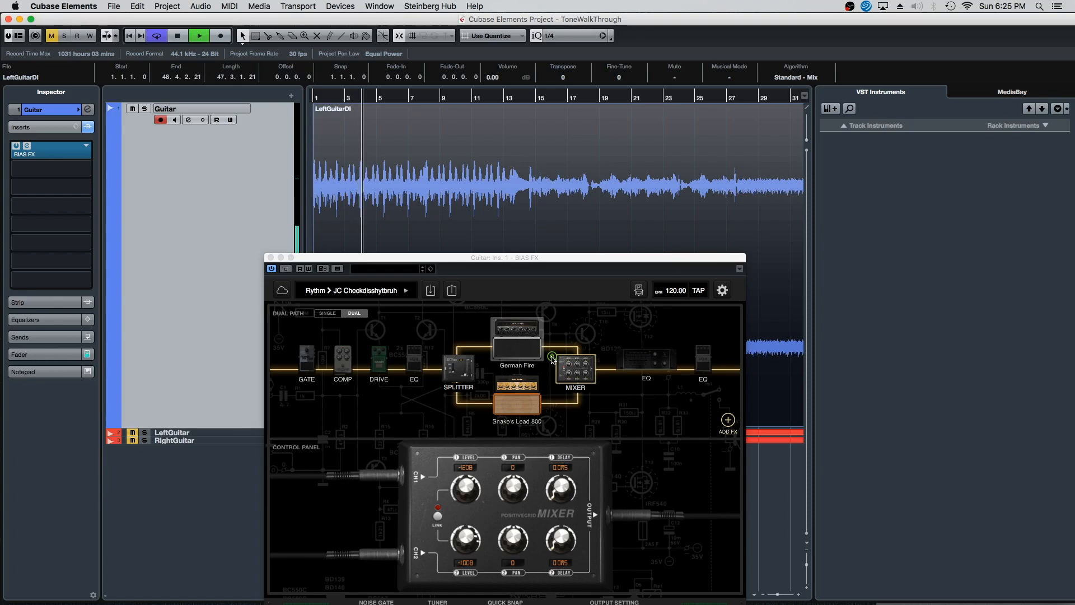
left_click(552, 359)
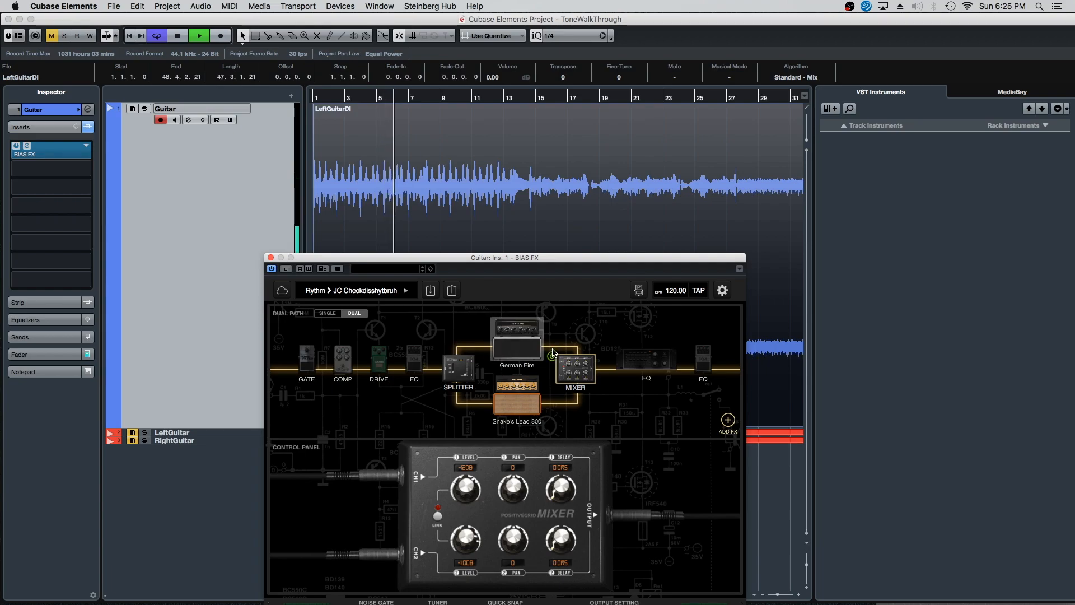
key("space")
Step: Play the guitar from just before bar 15, switching German Fire off and on again to compare, and stop playback
left_click(532, 97)
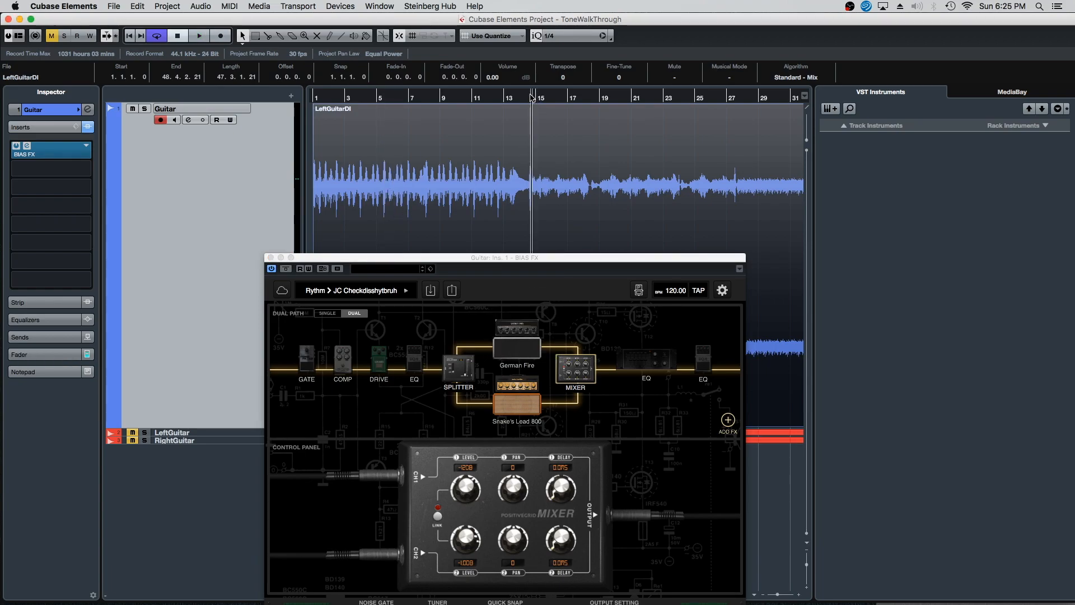
left_click(550, 334)
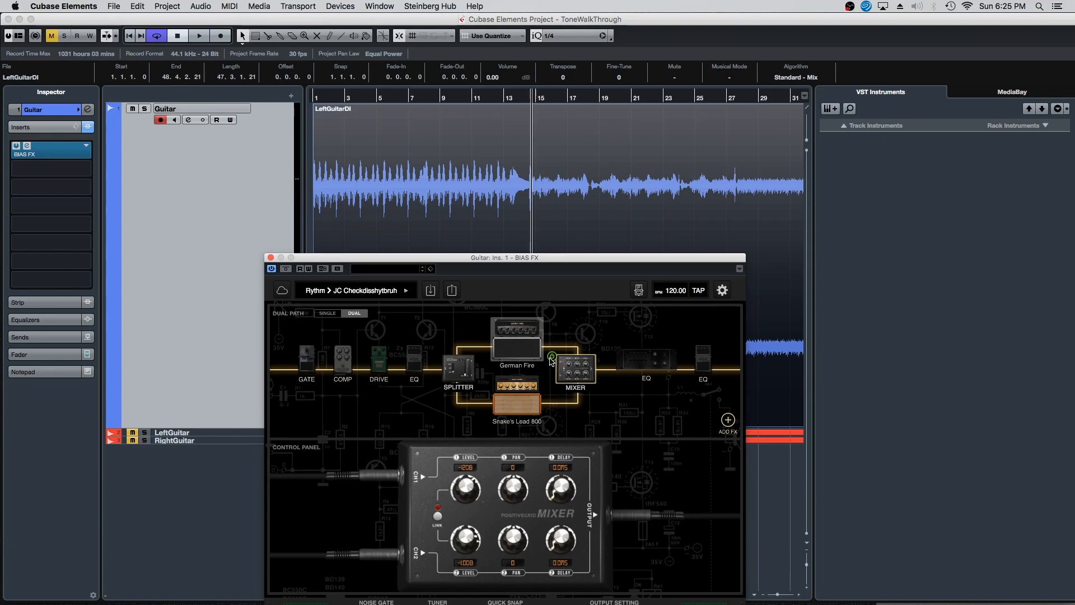
key("space")
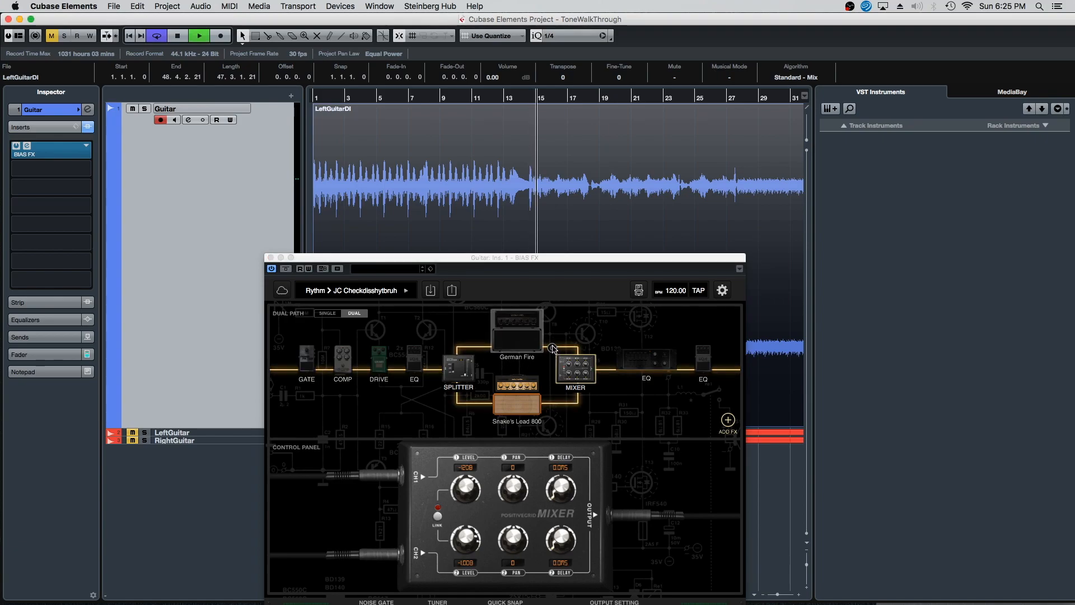
left_click(553, 348)
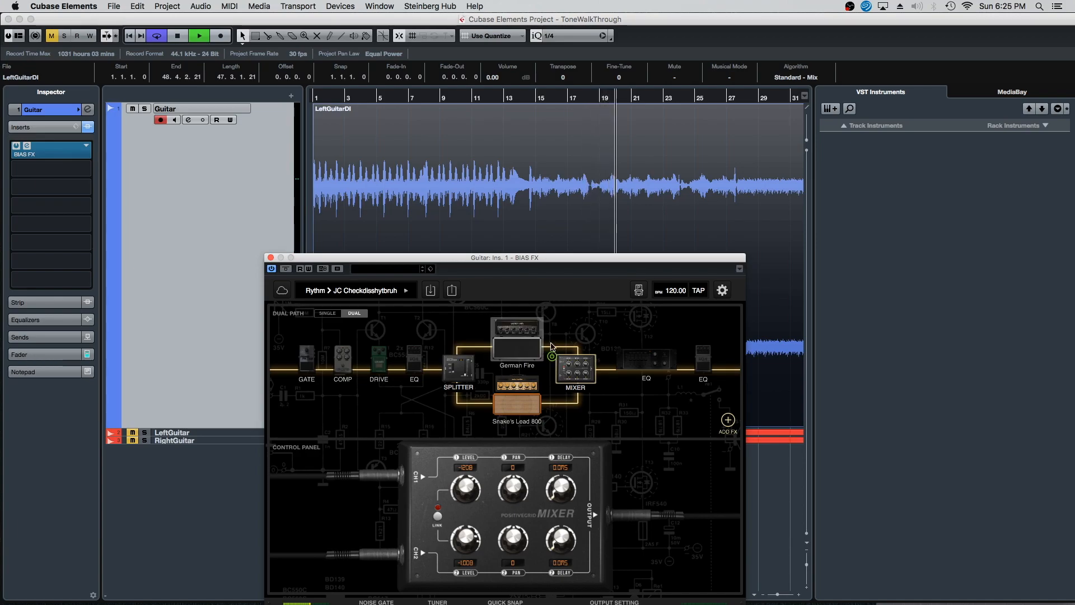
key("space")
Step: Move the plug-in window up and reselect the JC Checkdisshytbruh preset from the Rythm bank
left_click_drag(472, 267, 476, 181)
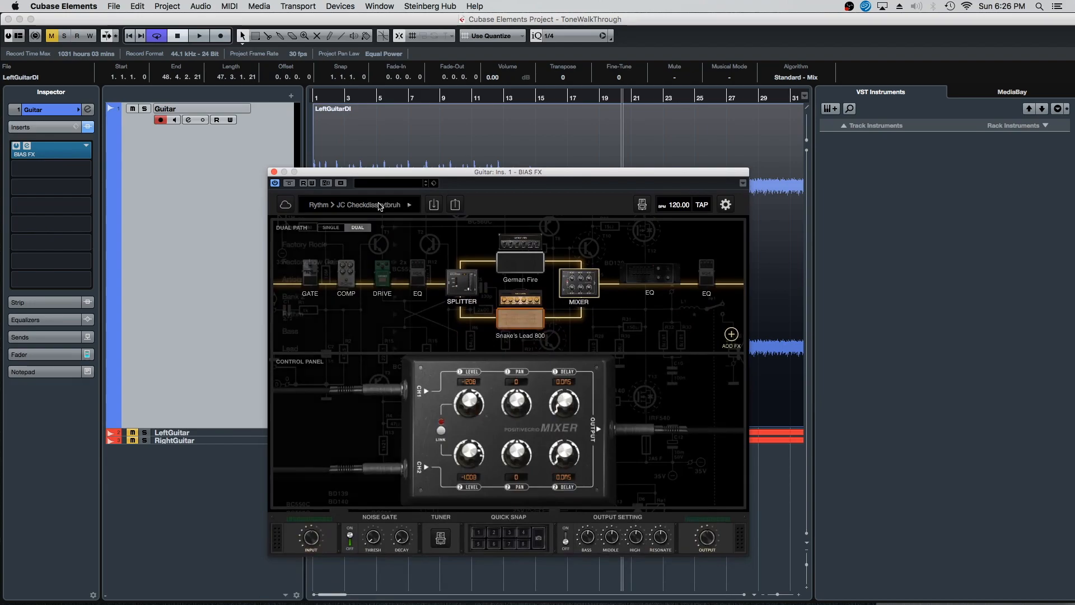
left_click(369, 205)
left_click(335, 317)
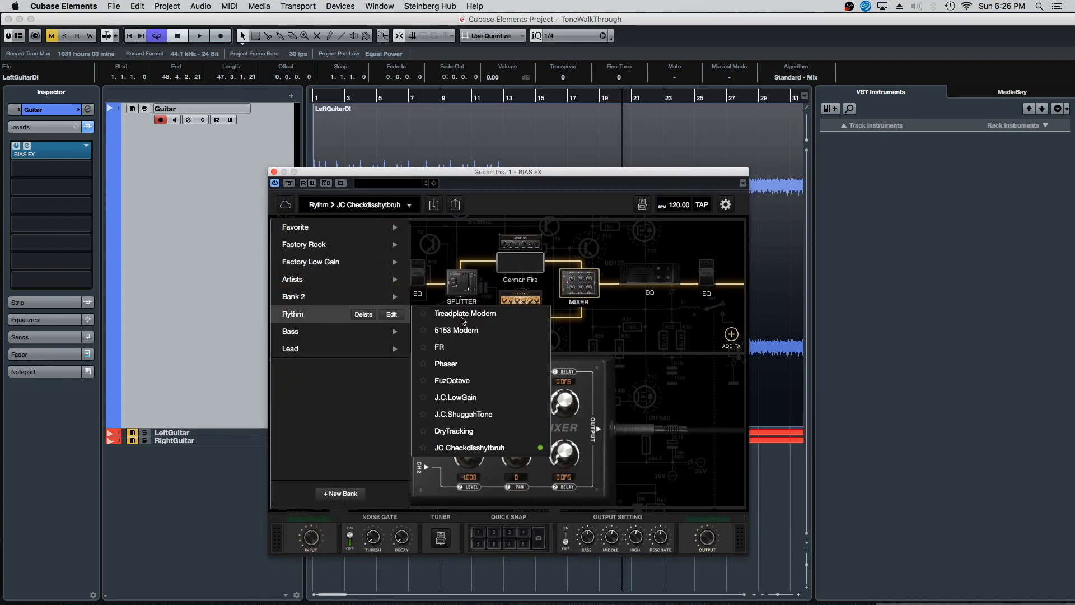
left_click(459, 448)
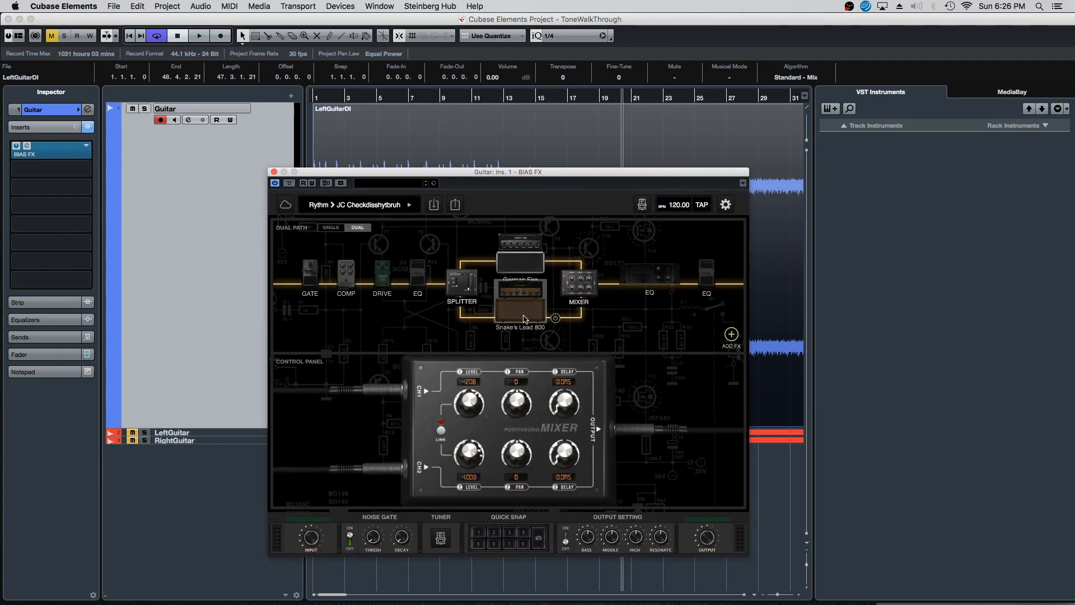
left_click(434, 204)
left_click(421, 227)
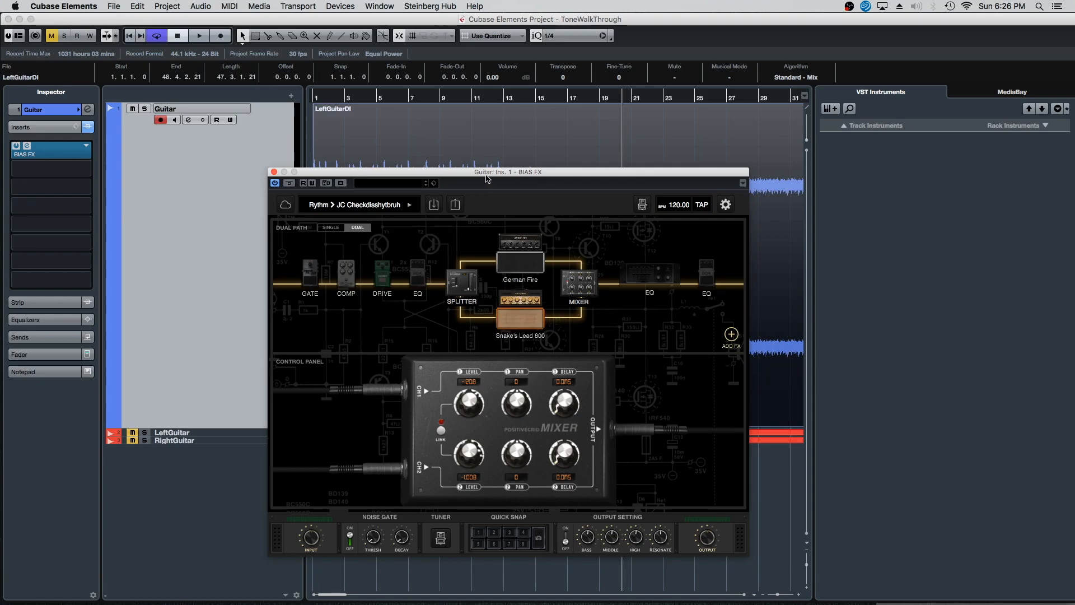
Step: Show the German Fire amp's controls and play a short passage near the start with both amps on
left_click_drag(485, 178, 524, 223)
left_click(320, 97)
left_click_drag(435, 220, 401, 178)
left_click(520, 282)
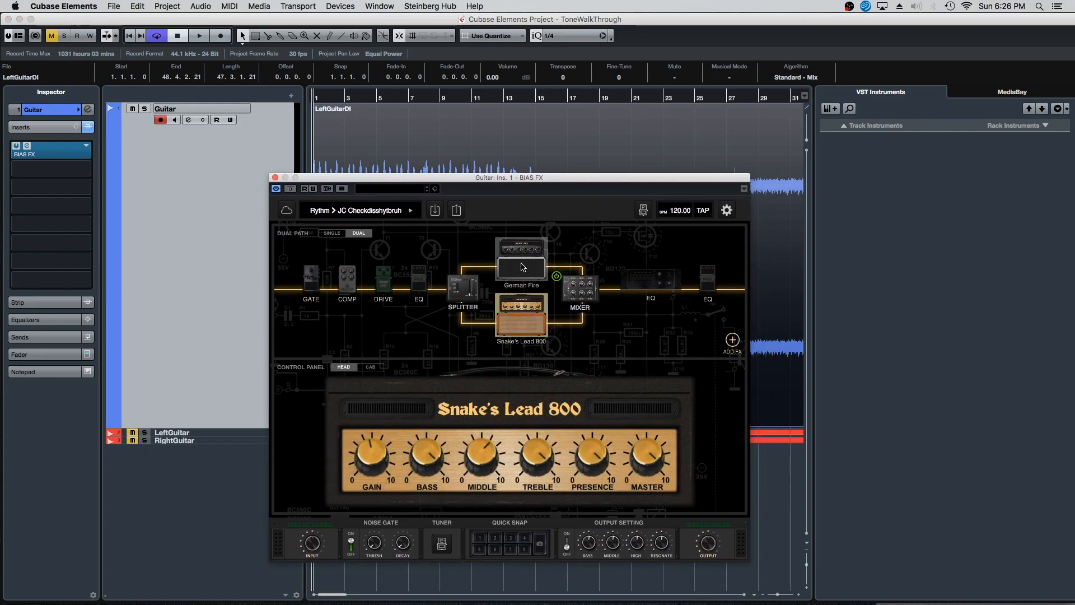
left_click(523, 273)
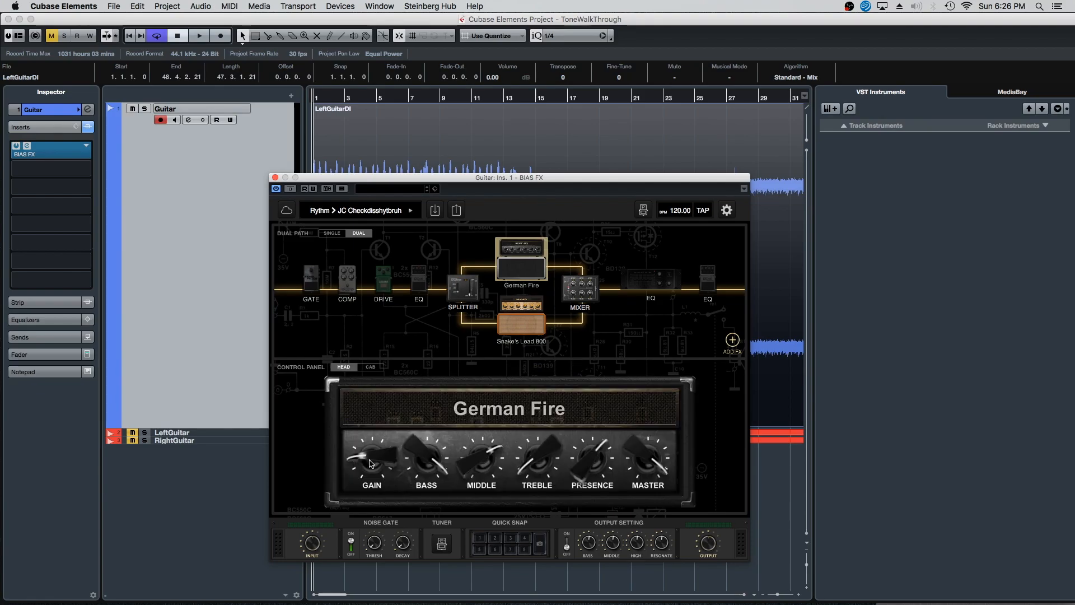
key("space")
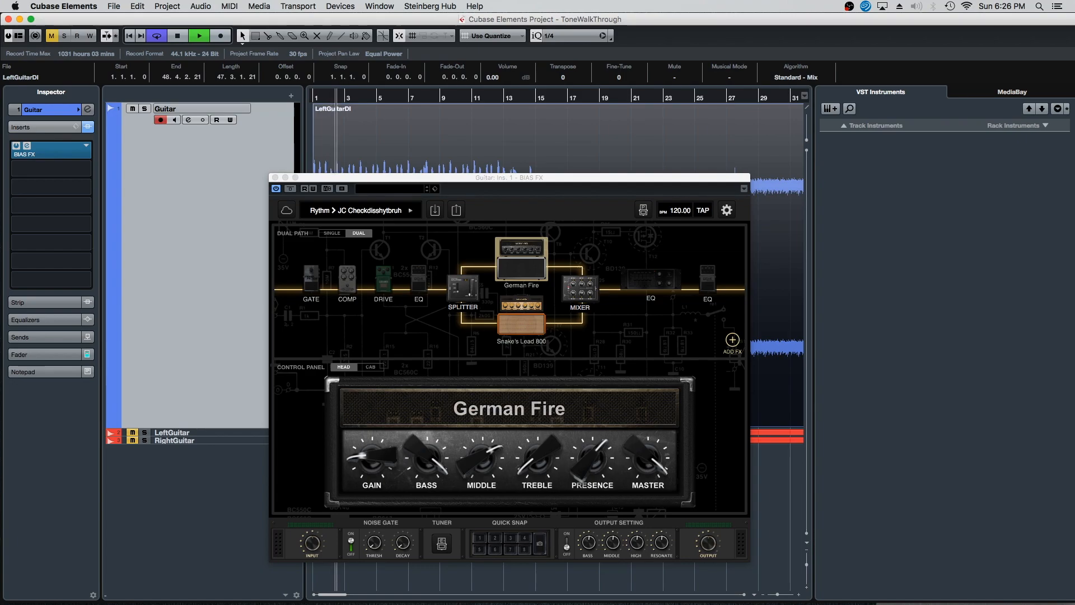
key("space")
Step: Switch on the Screamer drive pedal after opening its settings, and switch off the Snake's Lead 800
left_click_drag(422, 178, 413, 203)
mouse_move(385, 316)
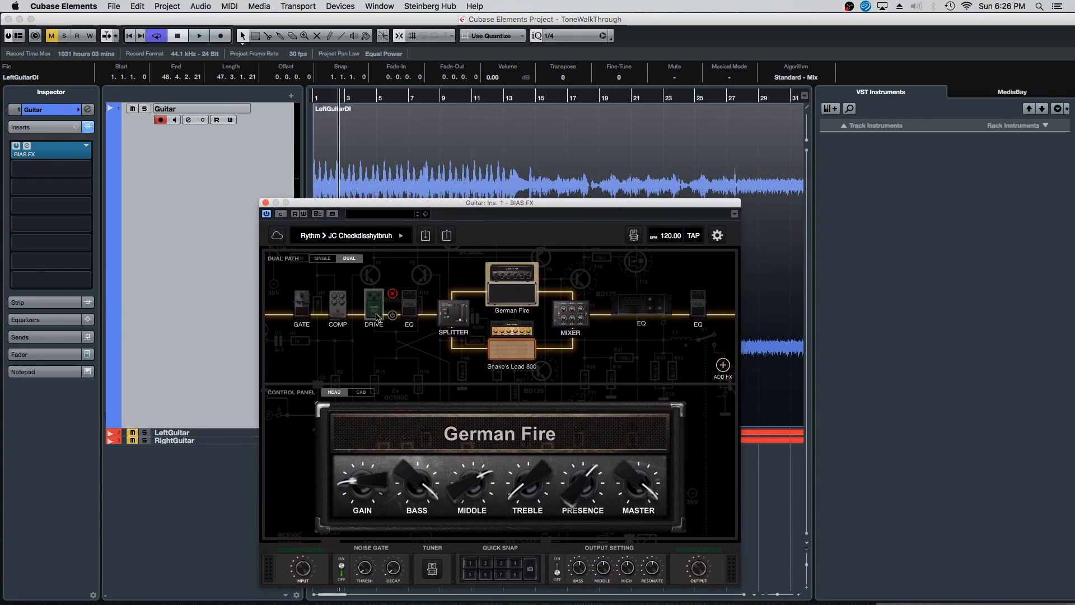
left_click(375, 314)
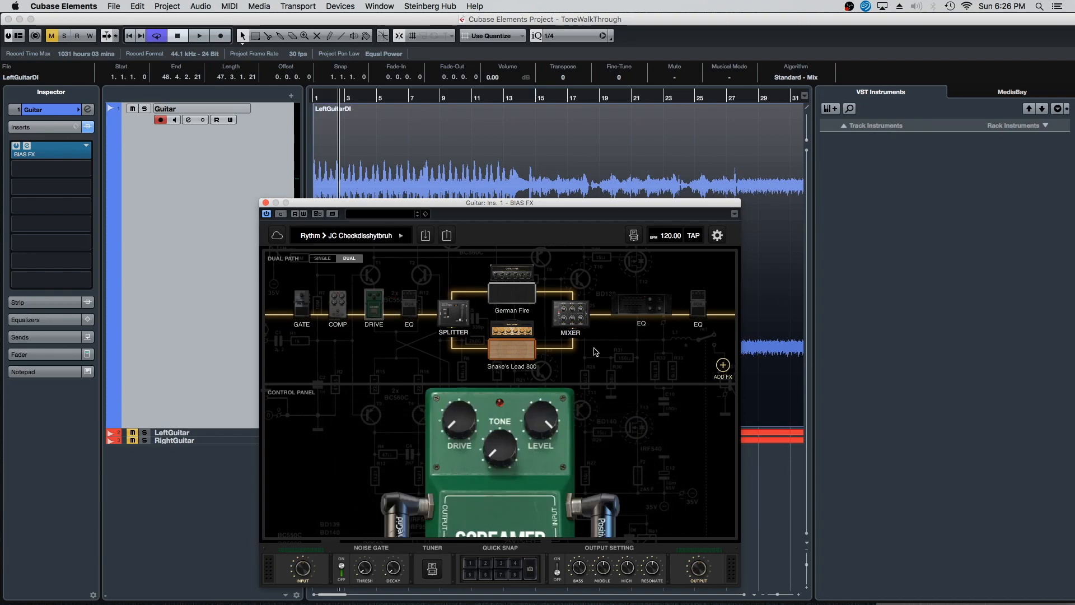
mouse_move(377, 313)
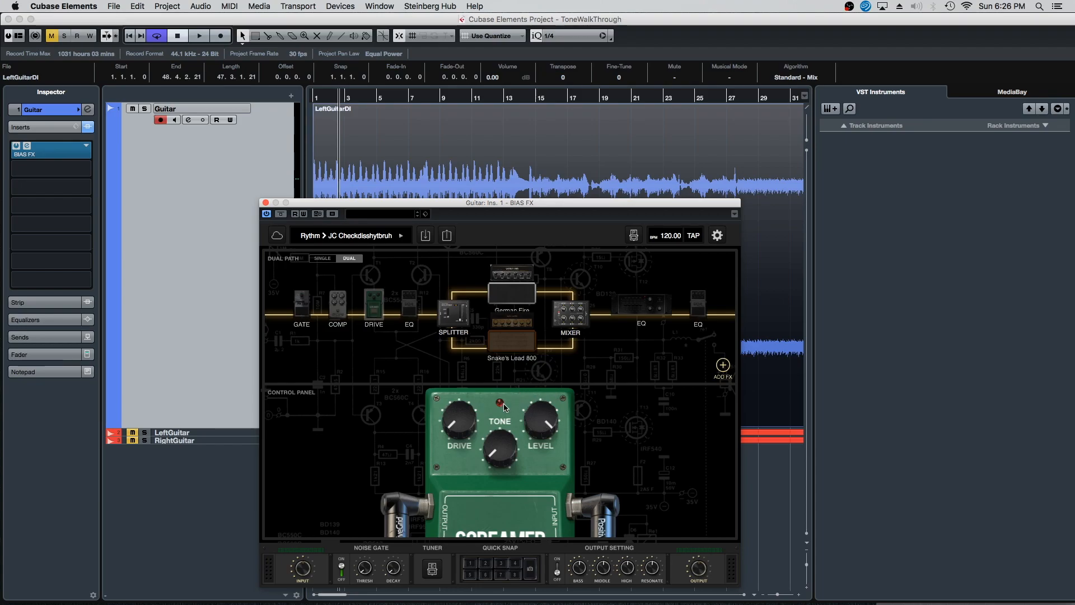
Step: Open the German Fire amp's controls and raise its gain
left_click(516, 297)
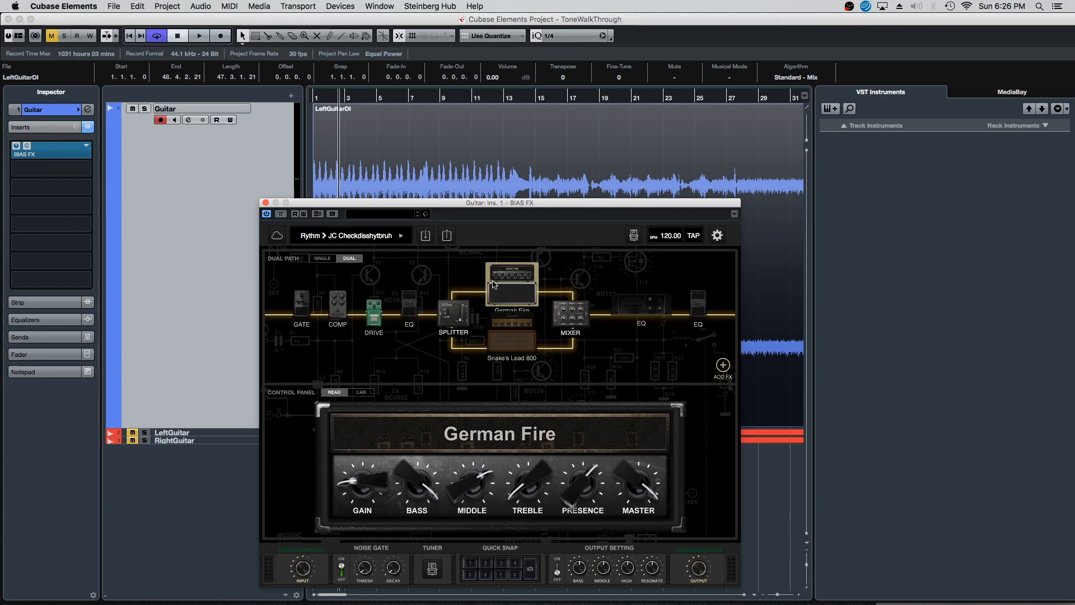
left_click_drag(355, 492, 358, 457)
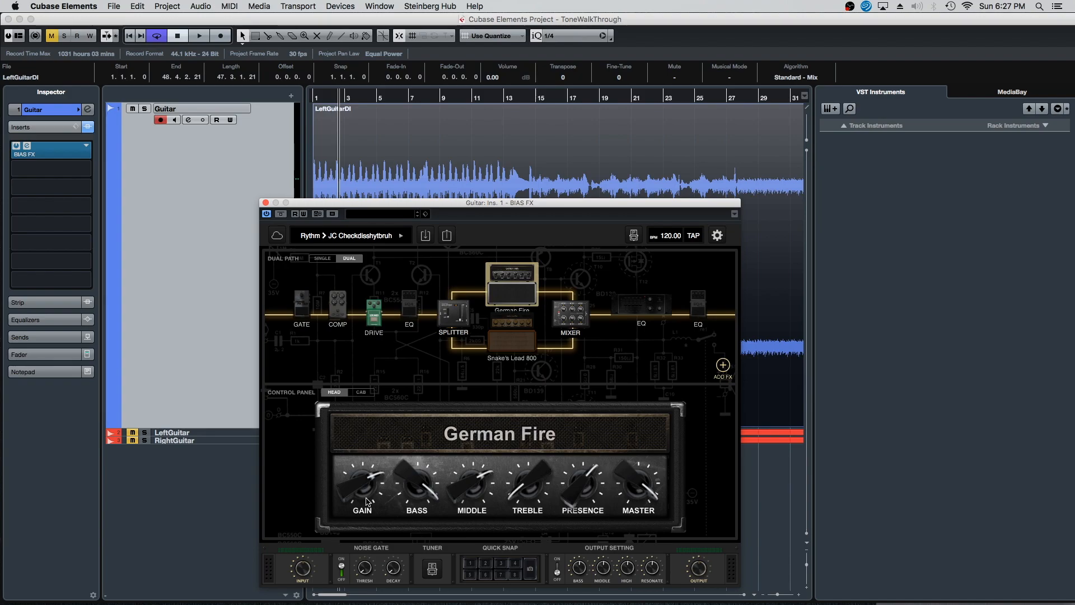
left_click_drag(367, 501, 353, 487)
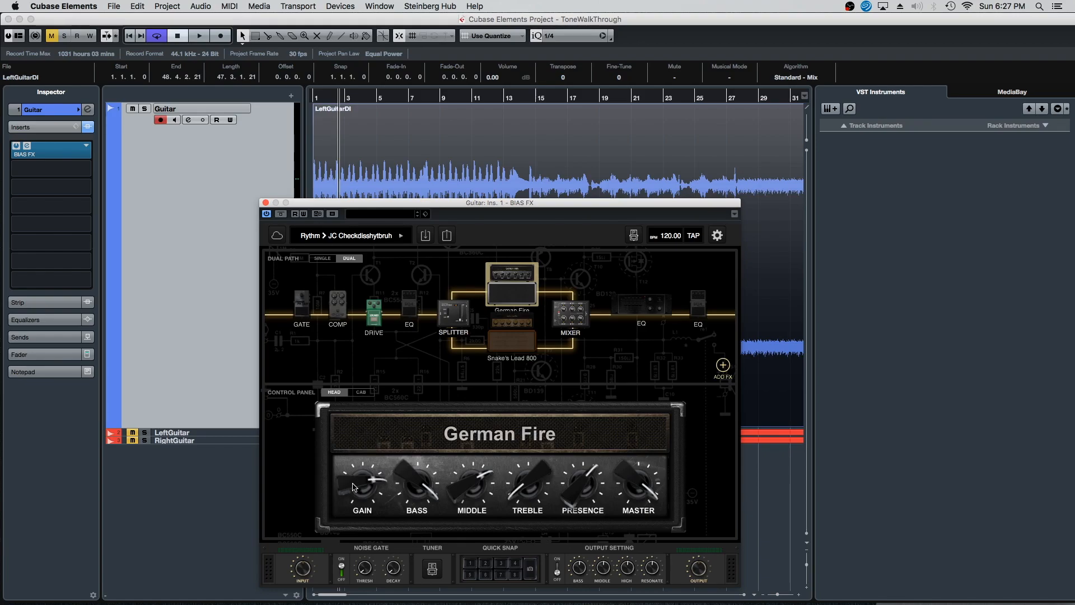
Step: Play the guitar through German Fire, lower the amp's gain to 2.9 during playback, and stop
key("space")
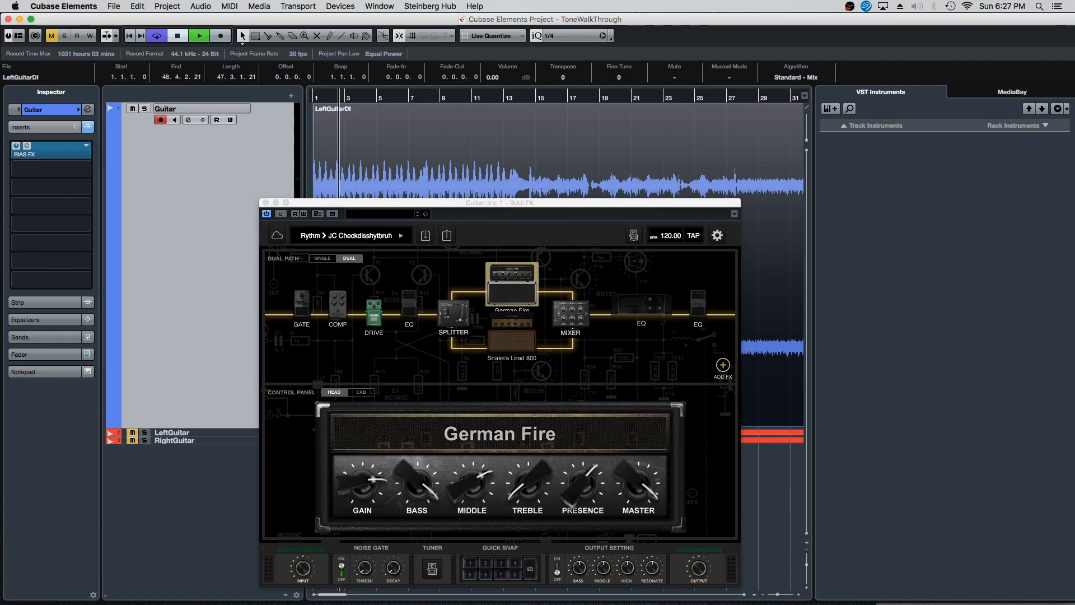
left_click(352, 484)
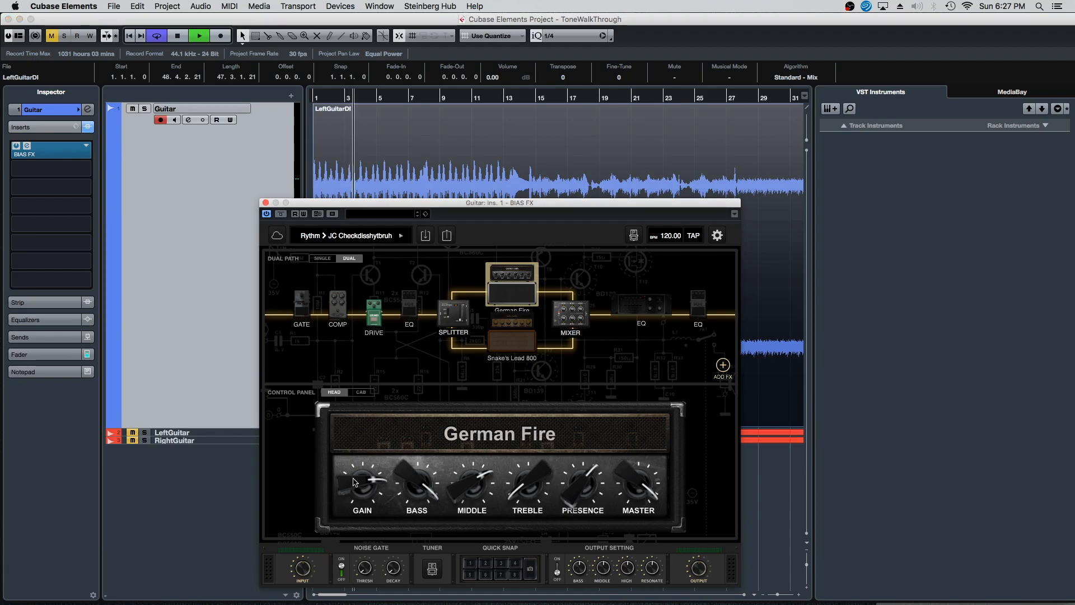
mouse_move(353, 485)
left_mouse_down()
mouse_move(369, 507)
mouse_move(366, 494)
left_mouse_up()
left_click(356, 491)
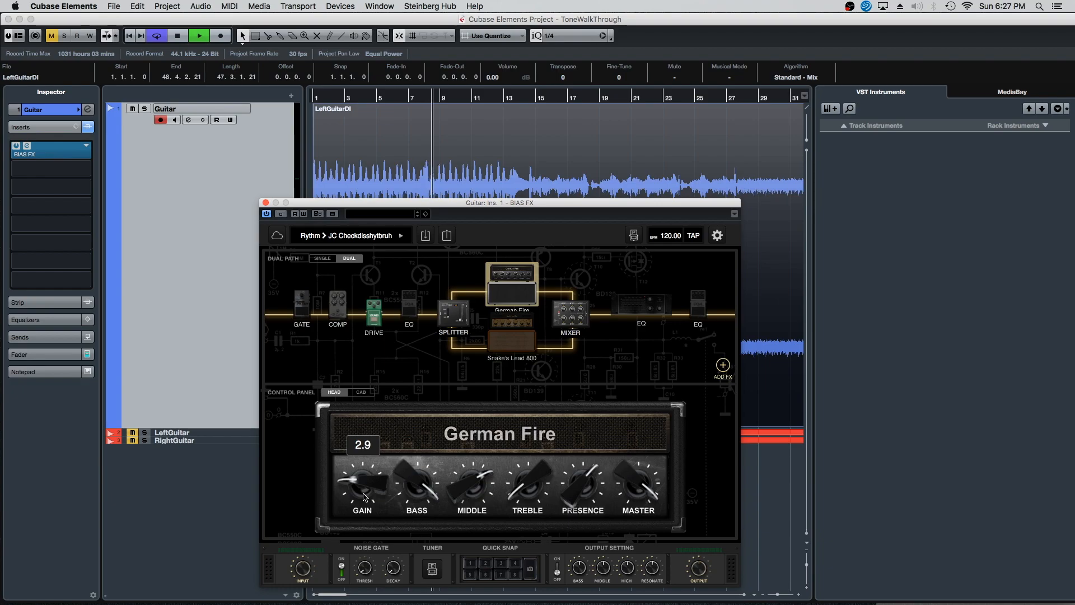
key("space")
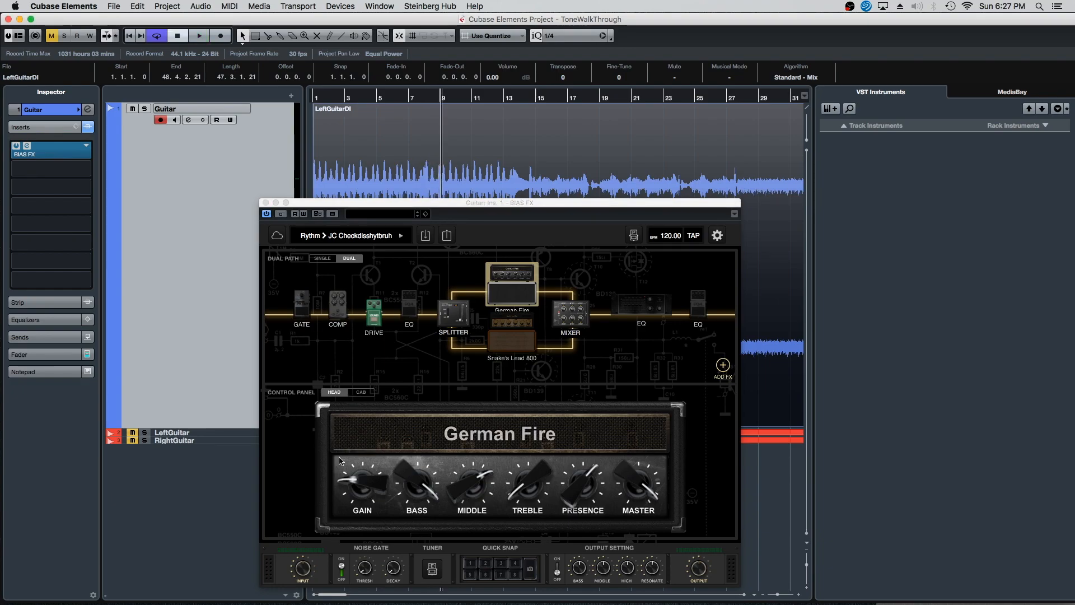
Step: Switch off German Fire, open the Snake's Lead 800's controls and raise its gain
left_click_drag(482, 203, 477, 167)
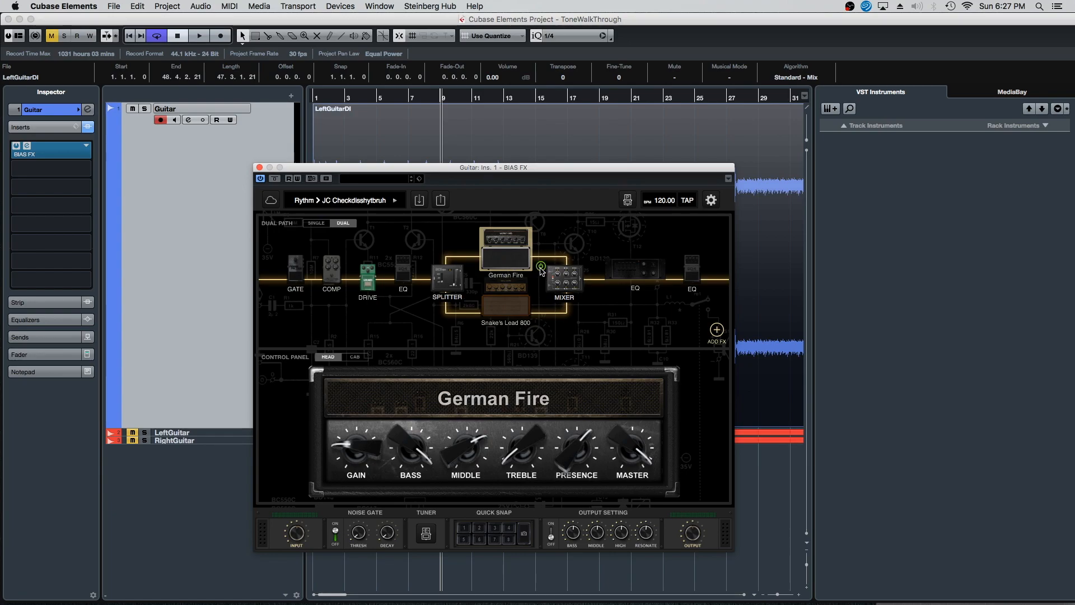
left_click(500, 307)
mouse_move(363, 439)
left_click_drag(364, 439, 364, 430)
Step: Return to the start, switch on the Snake's Lead 800 and play the guitar through it
left_click(322, 123)
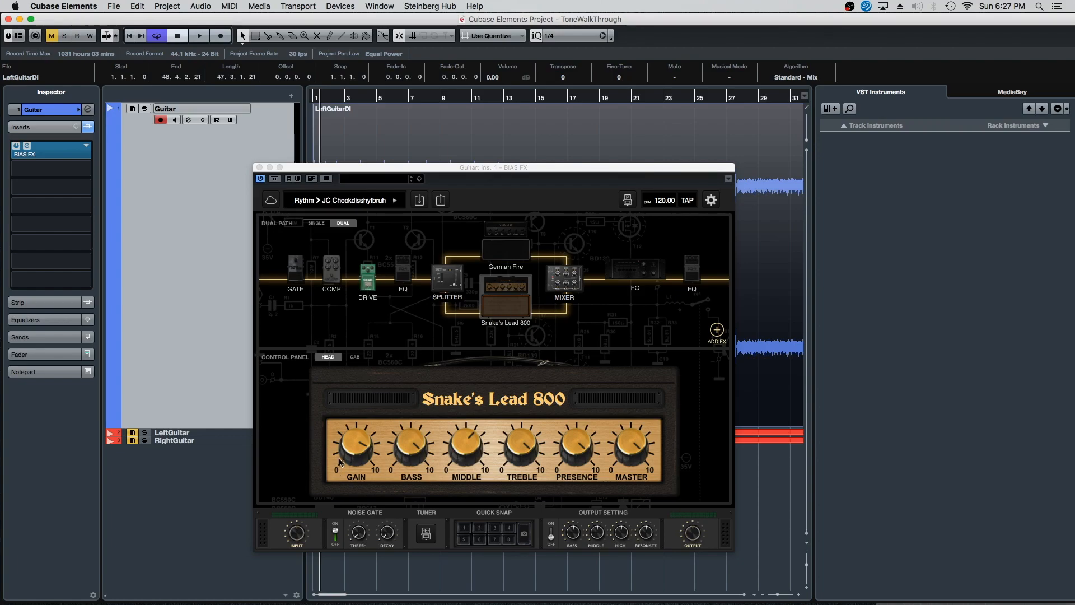
key("space")
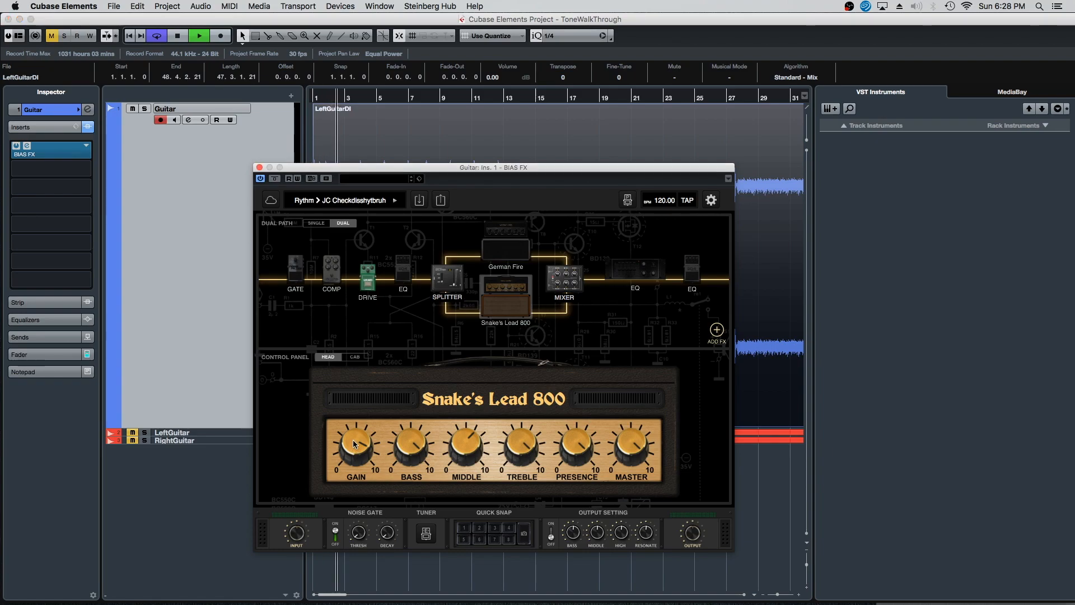
key("space")
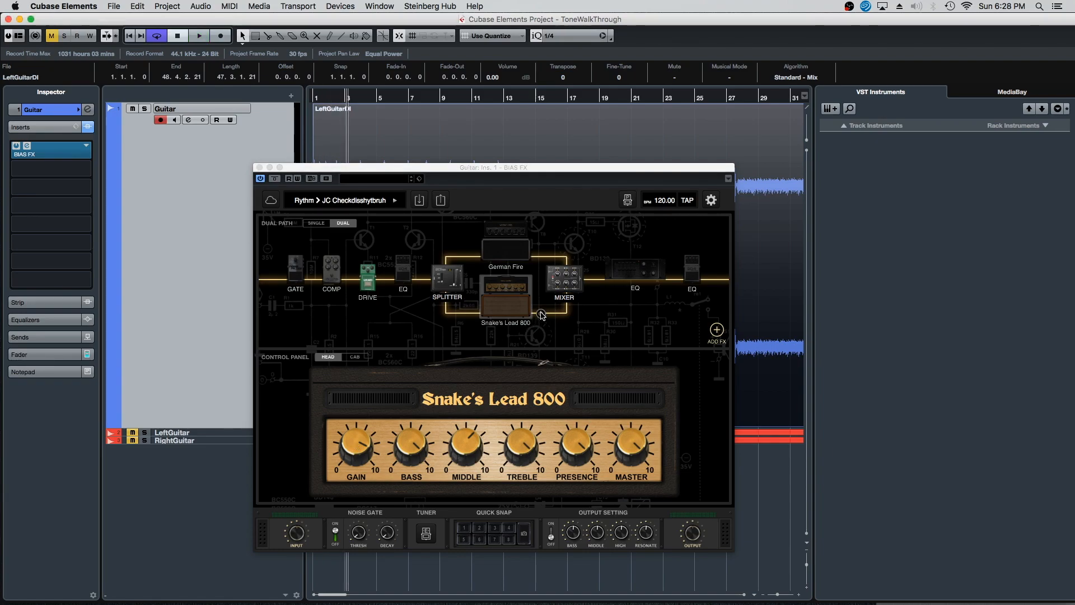
left_click(535, 311)
key("space")
Step: Lower the Snake's Lead 800's gain to just under halfway during playback and stop
left_click(349, 442)
left_click_drag(348, 442, 350, 467)
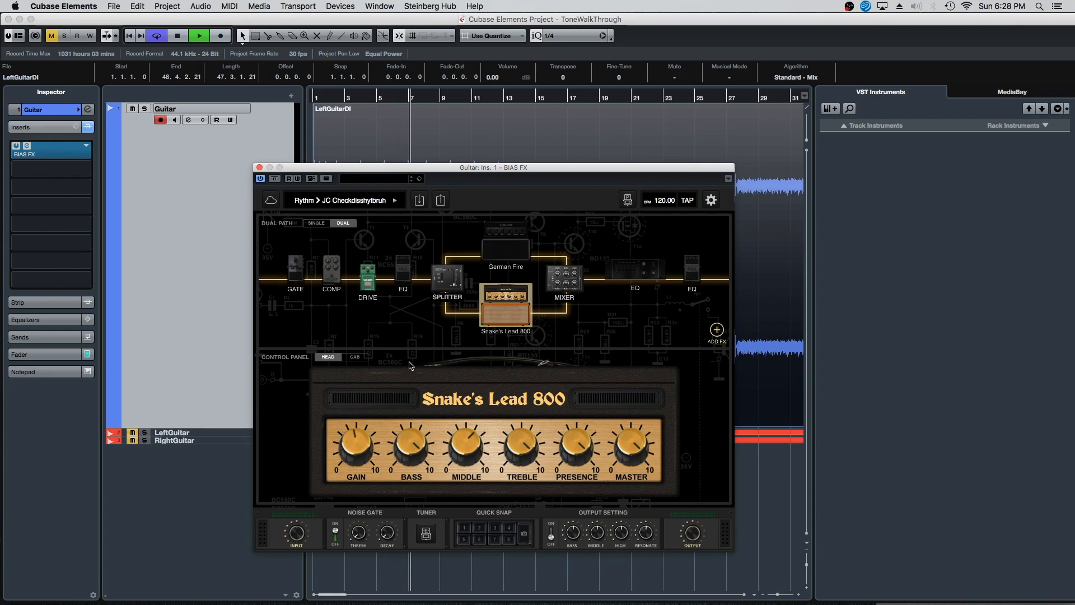
key("space")
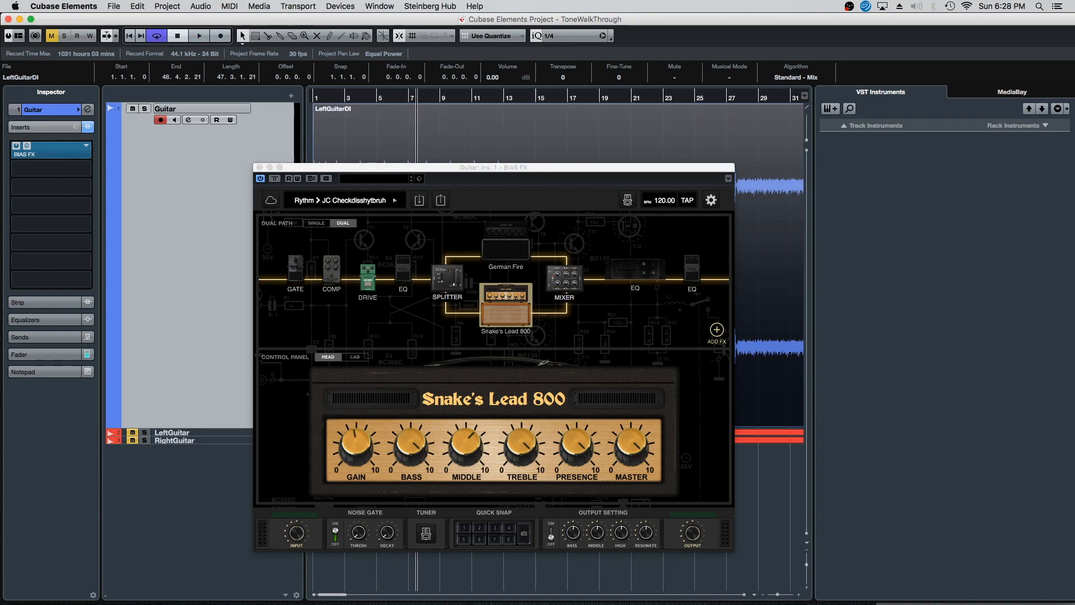
Step: Reload the JC Checkdisshytbruh preset from the Rythm bank
left_click(380, 205)
mouse_move(296, 309)
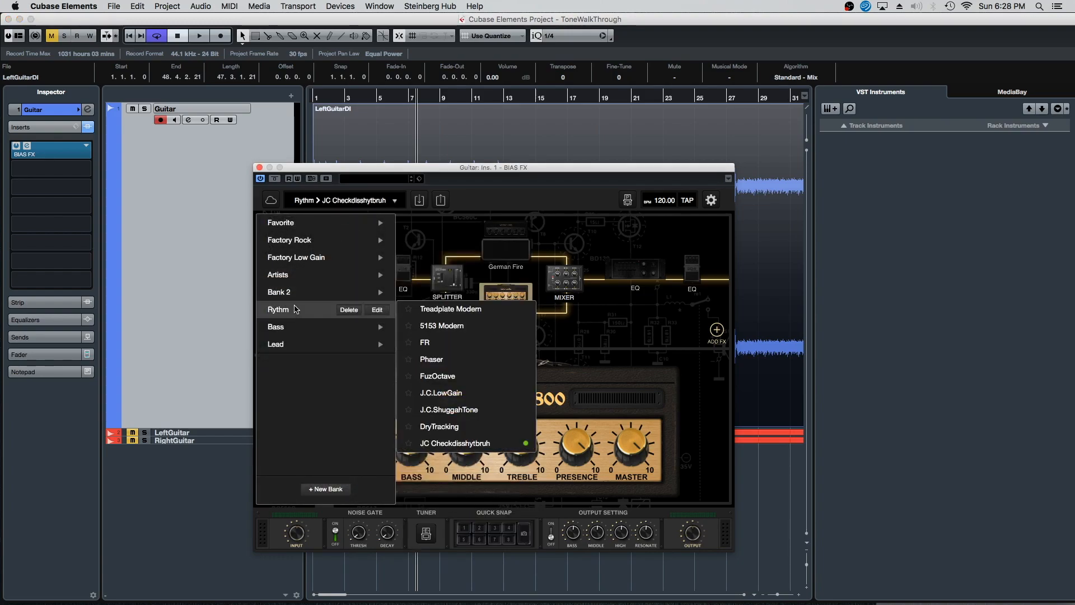
left_click(451, 446)
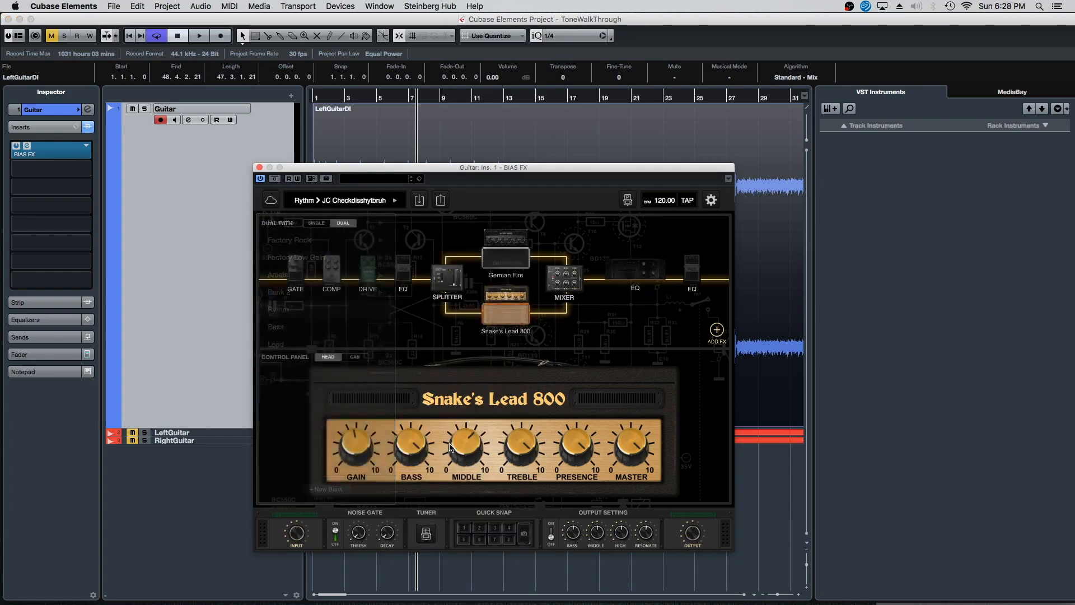
mouse_move(397, 297)
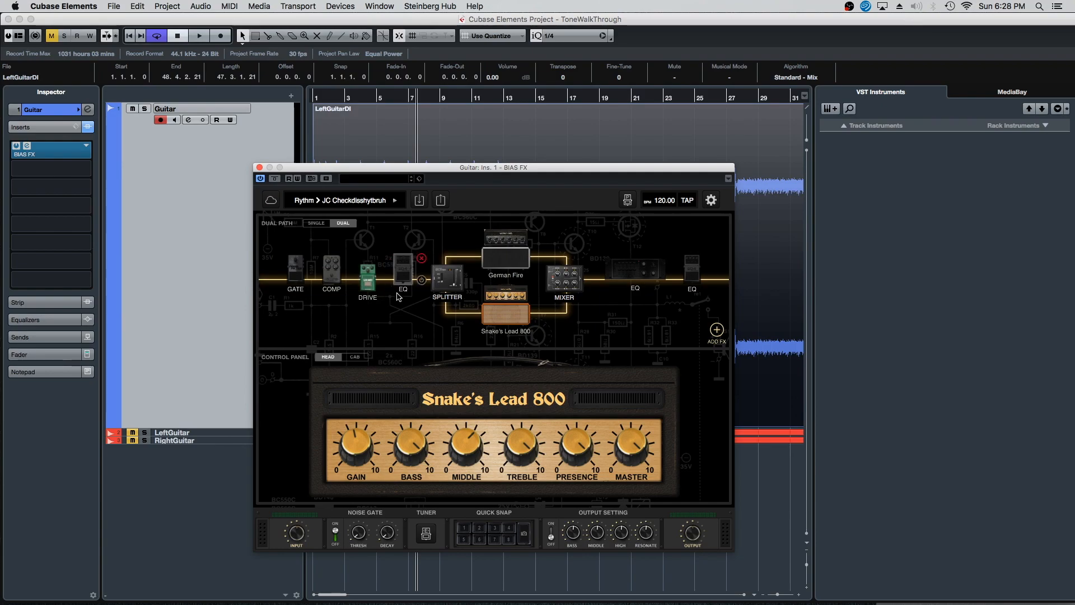
Step: Play the guitar from the start through the reloaded dual-amp preset and stop
left_click_drag(321, 99, 316, 97)
key("space")
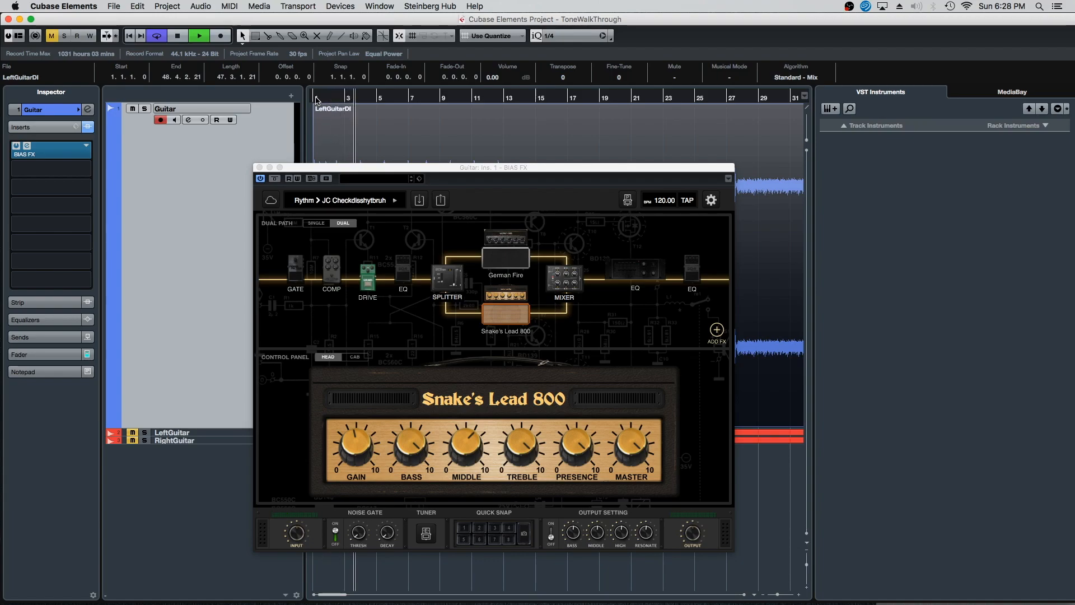
key("space")
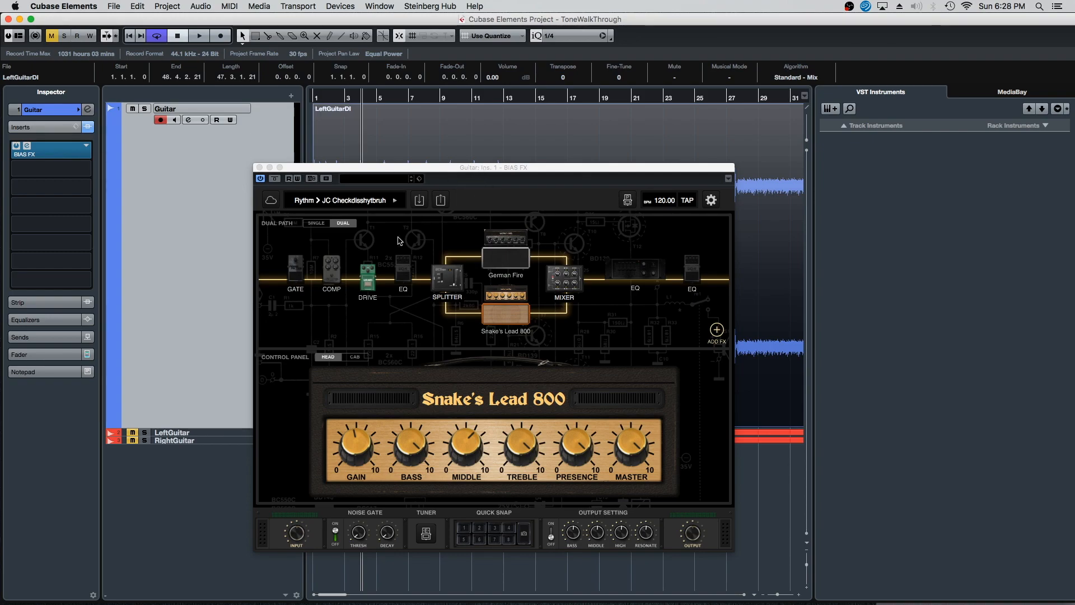
Step: Switch on the compressor, open its controls, and compare it off and on during playback from the start, leaving it on
left_click(338, 280)
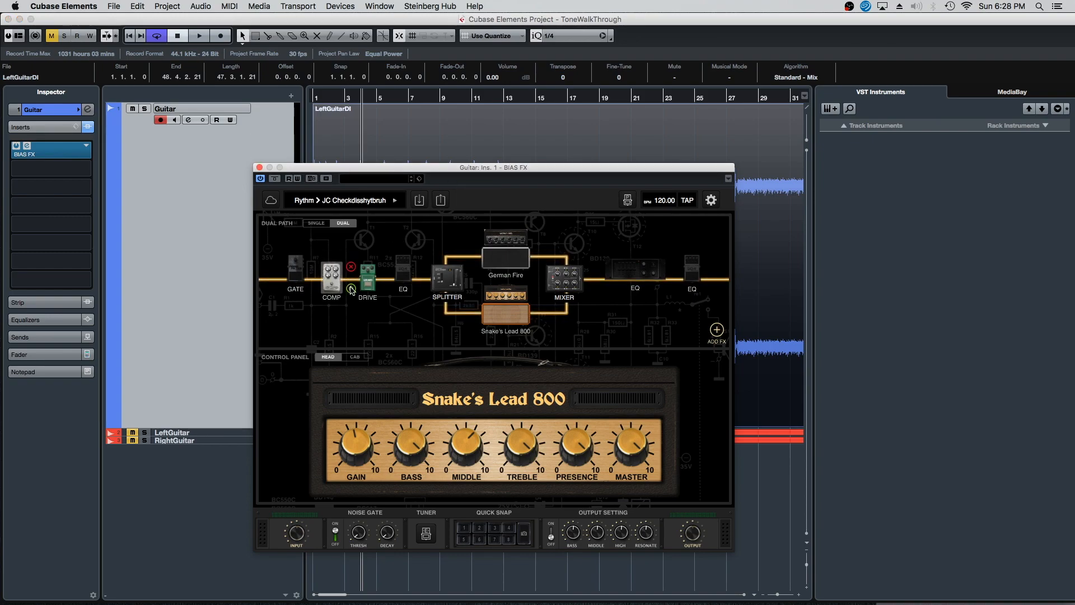
left_click(332, 272)
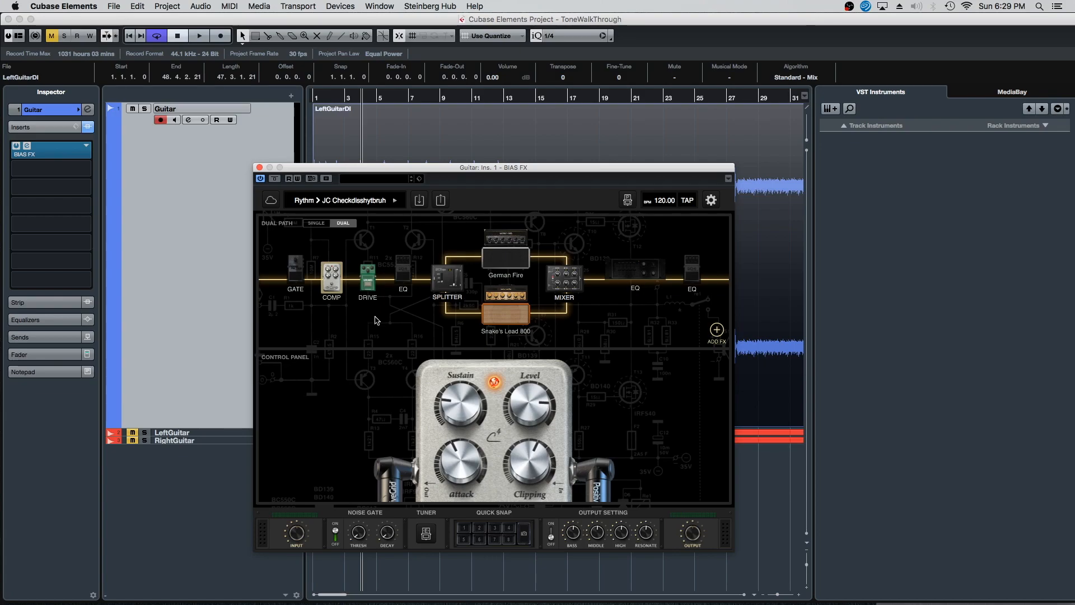
left_click(327, 102)
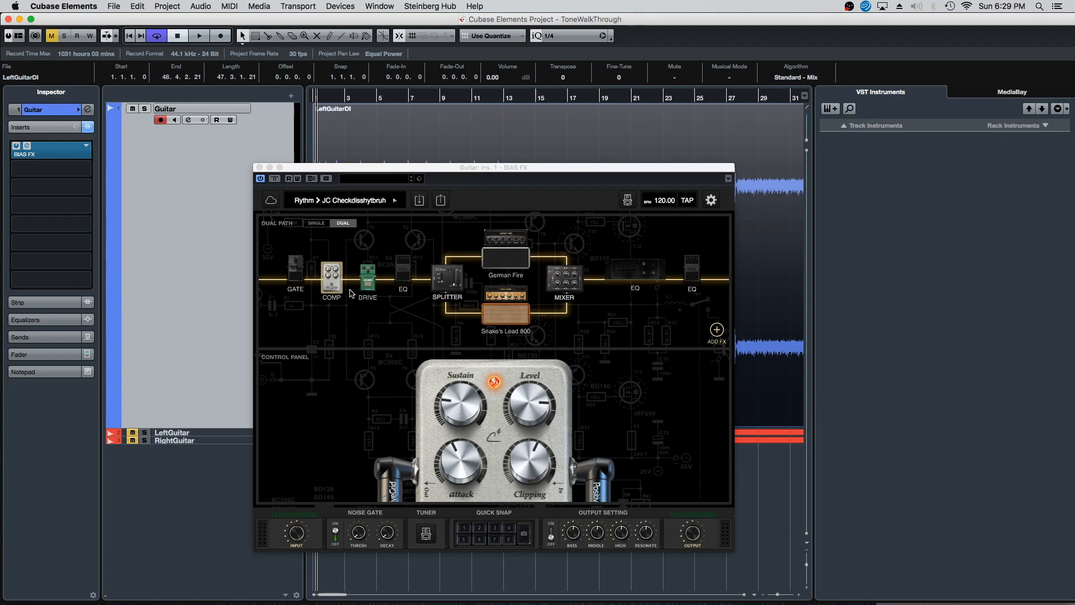
key("space")
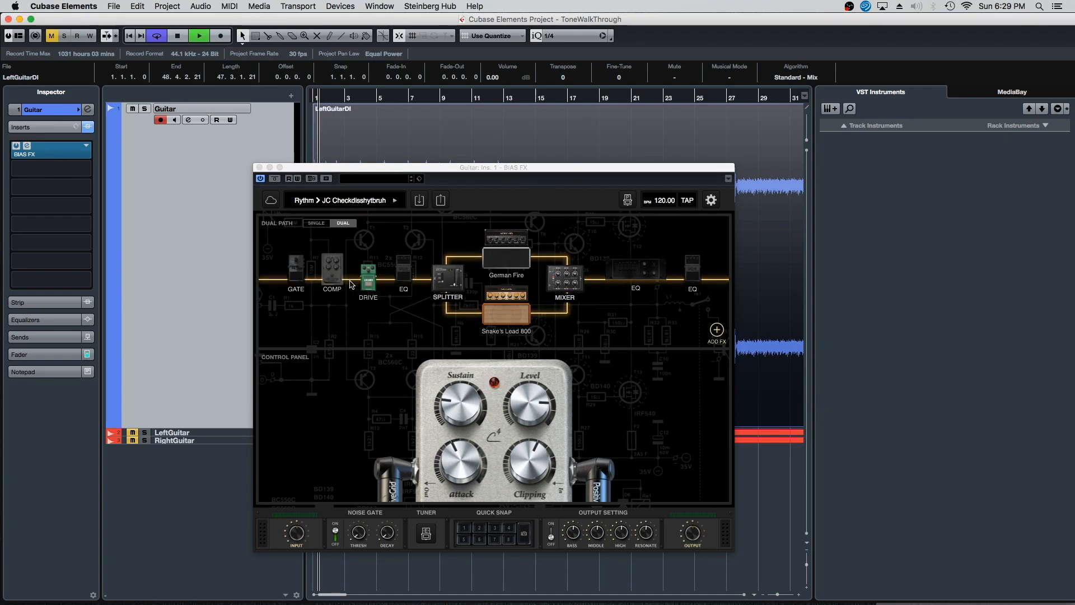
left_click(352, 283)
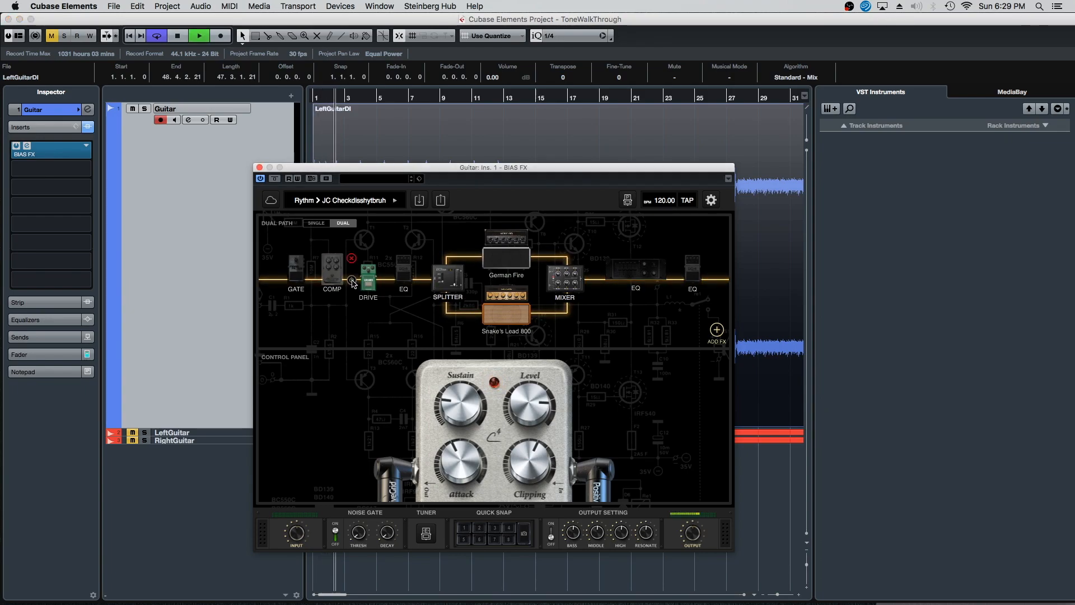
left_click(352, 282)
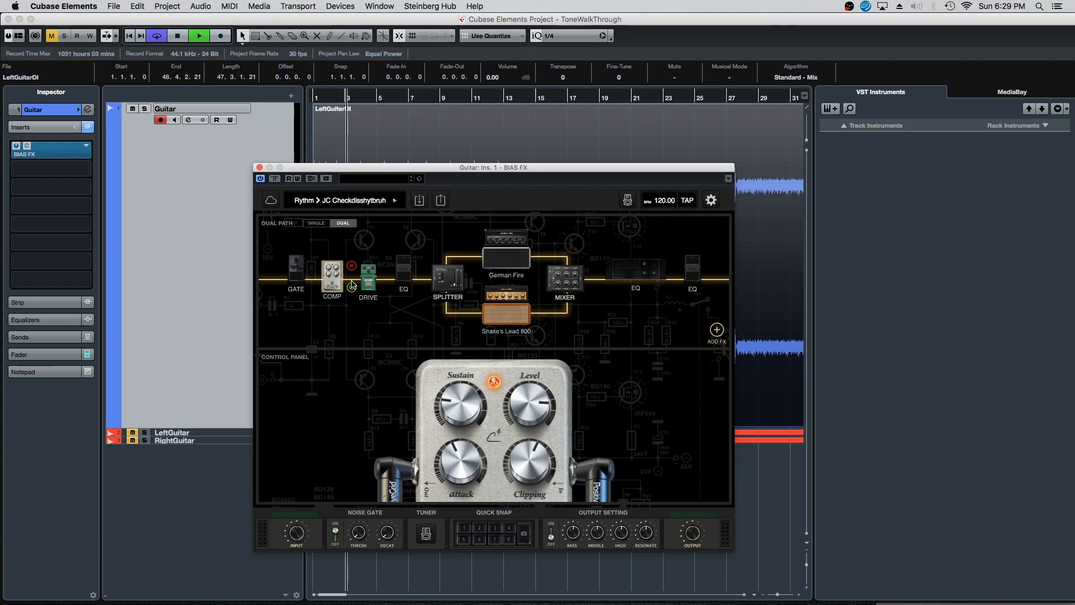
left_click(352, 289)
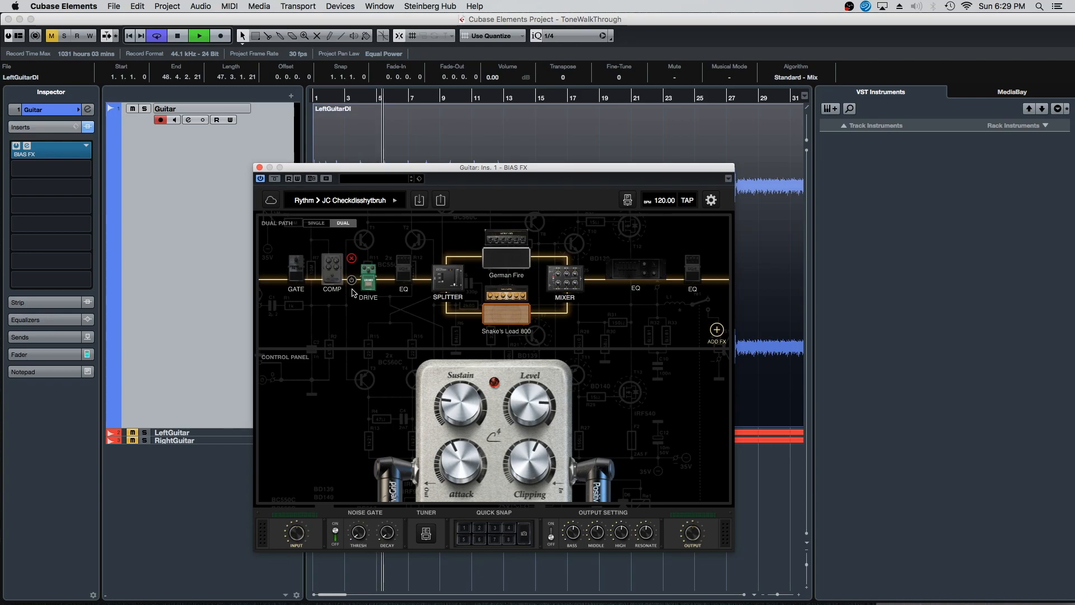
left_click(351, 285)
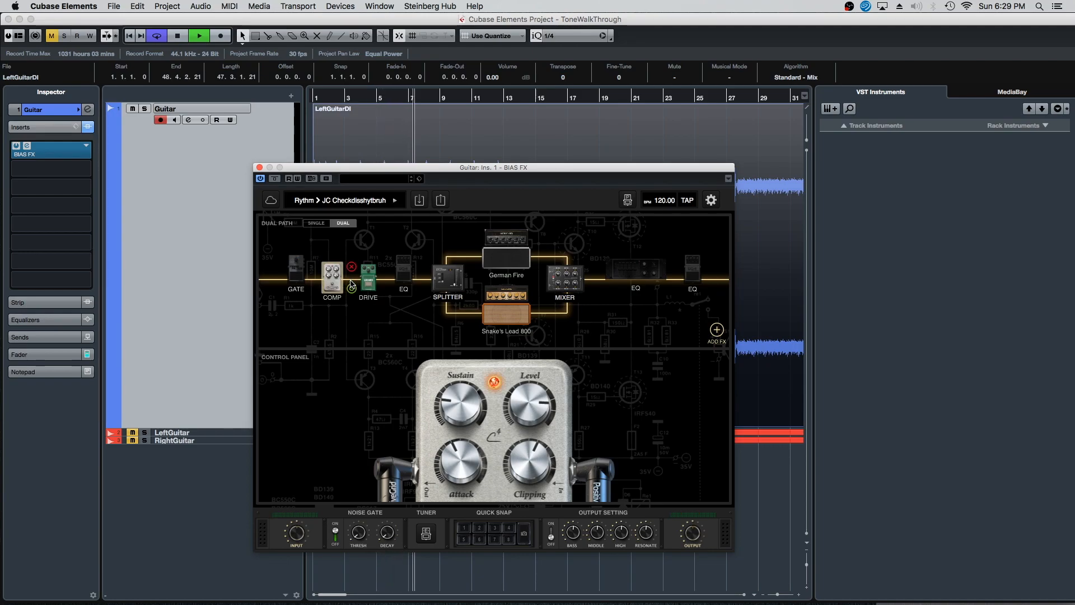
key("space")
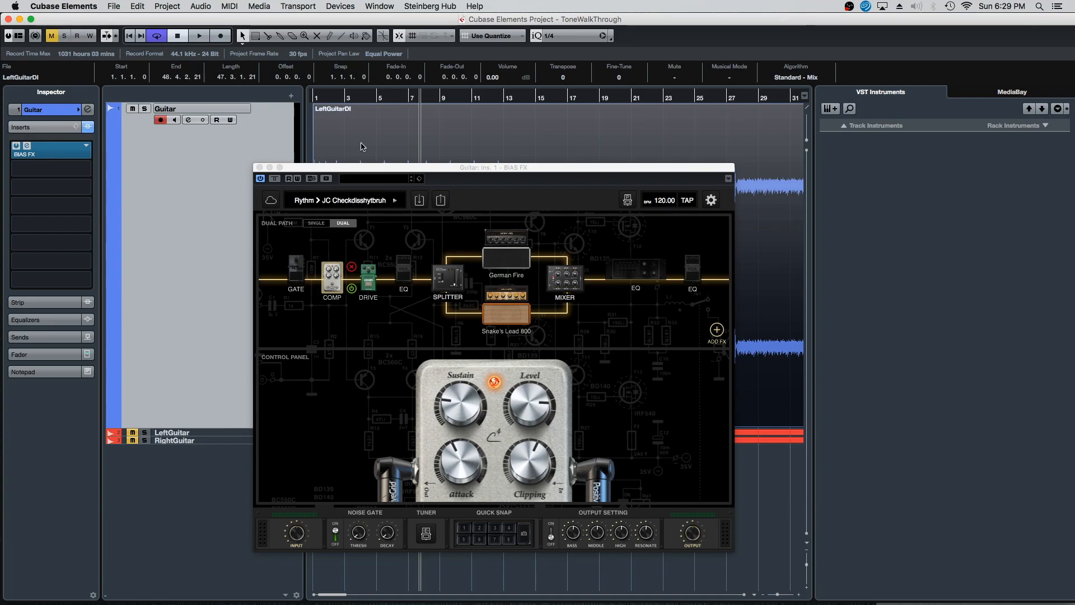
Step: Move the BIAS FX window lower to uncover the guitar waveform, and open the rack graphic EQ after the mixer
left_click(324, 97)
left_click_drag(367, 169, 392, 213)
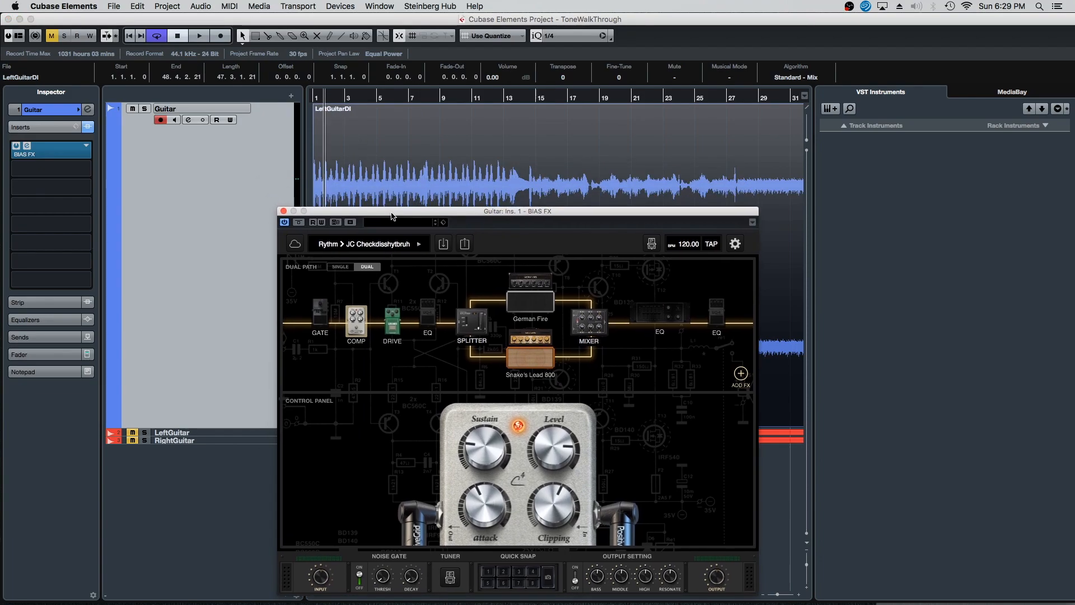
mouse_move(319, 326)
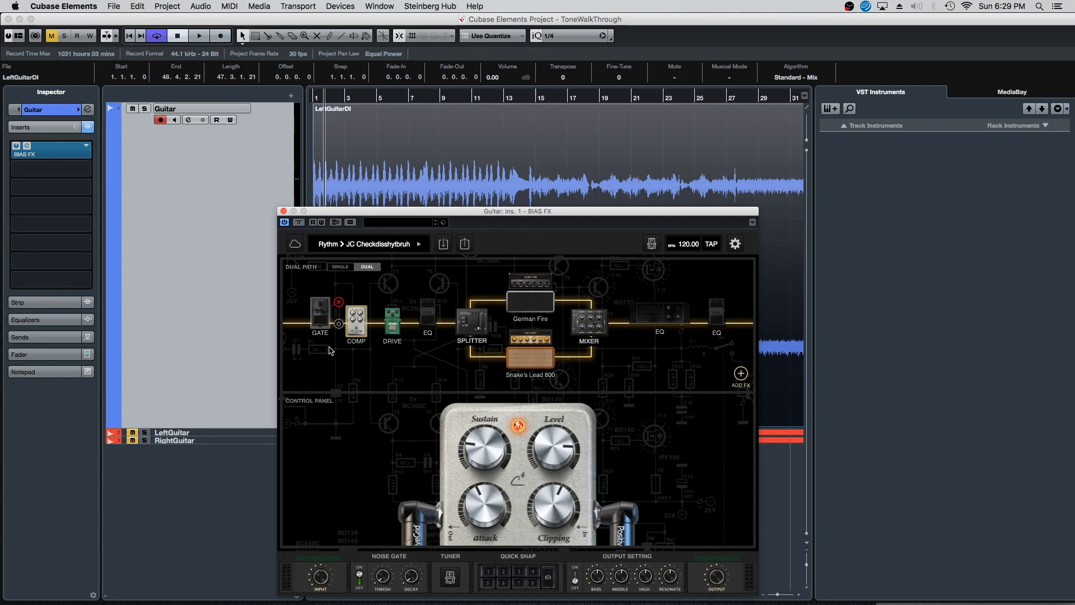
mouse_move(653, 323)
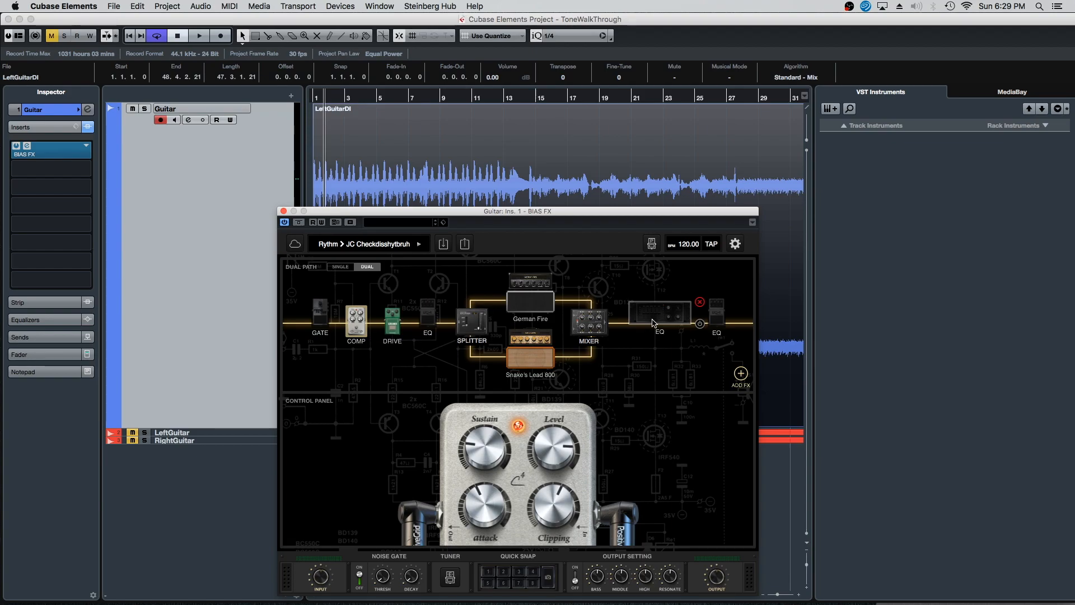
left_click(656, 331)
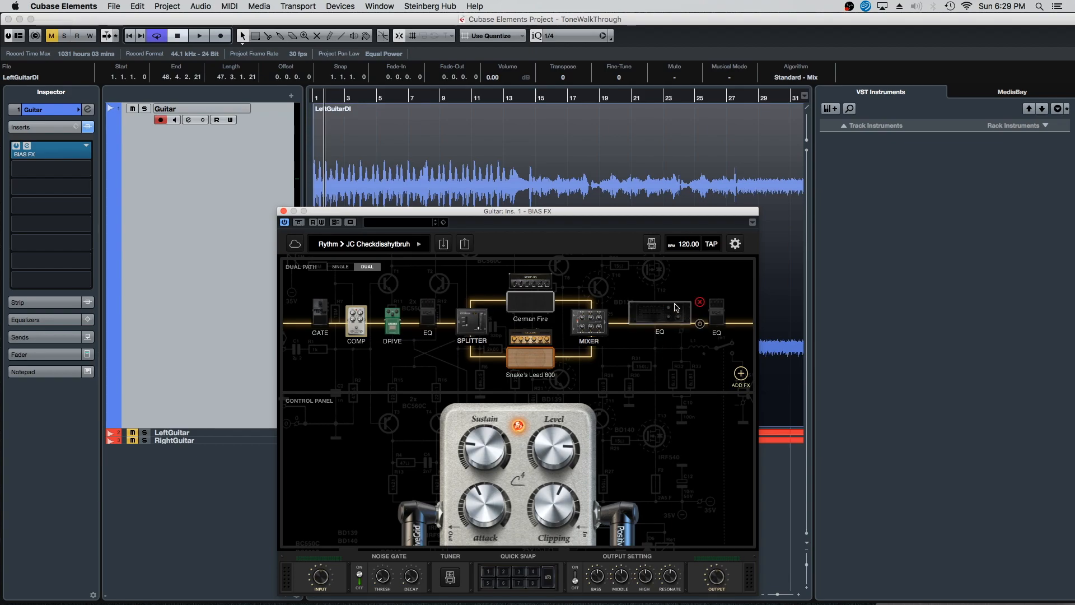
Step: Play the guitar from the start, toggling the rack graphic EQ on and off, and stop with the EQ on
left_click(315, 99)
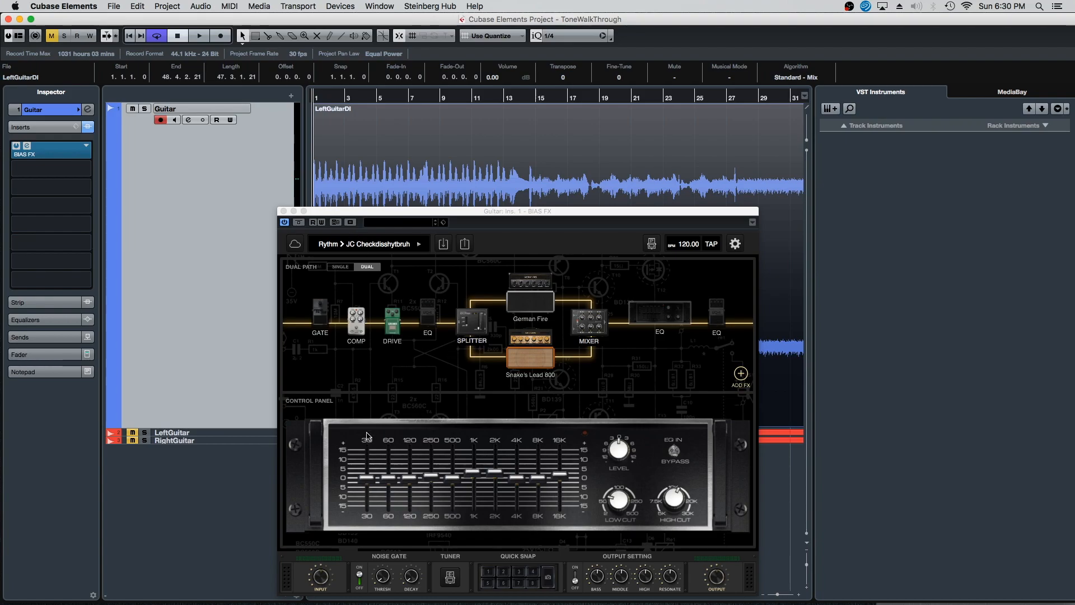
left_click(700, 329)
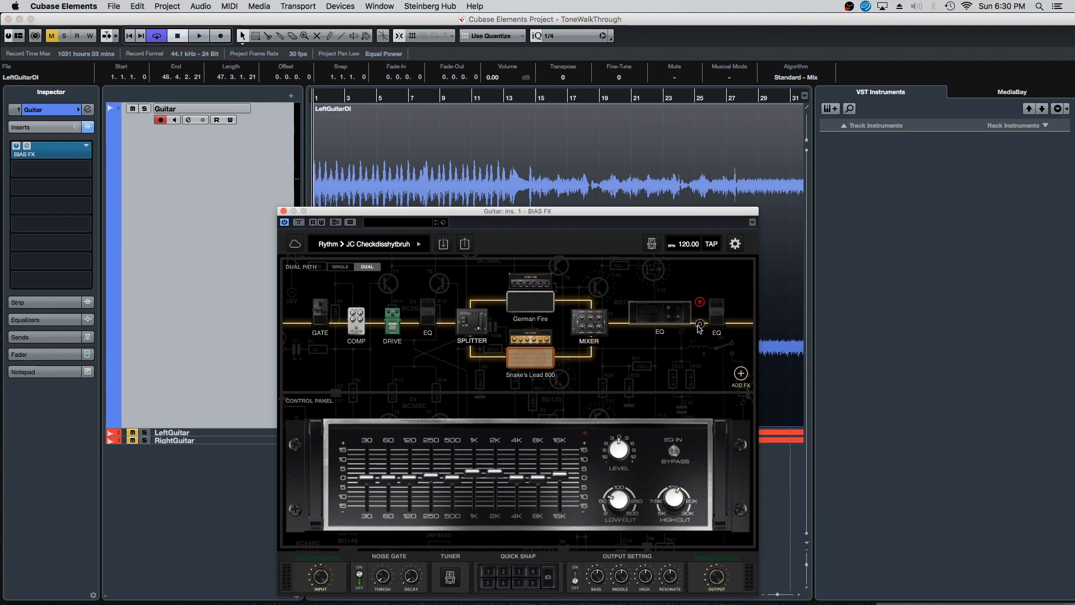
key("space")
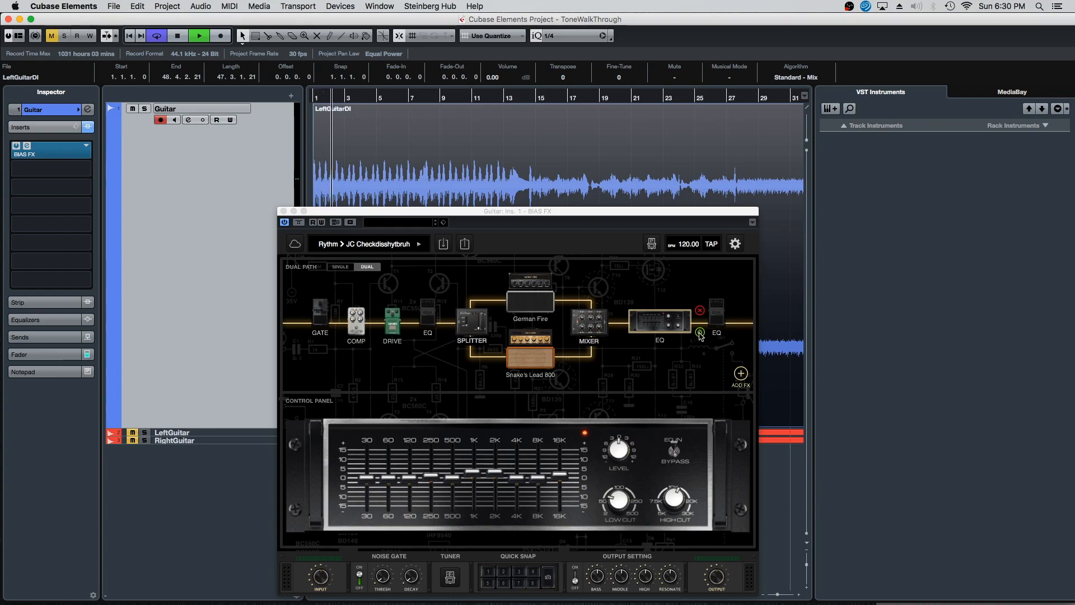
left_click(700, 332)
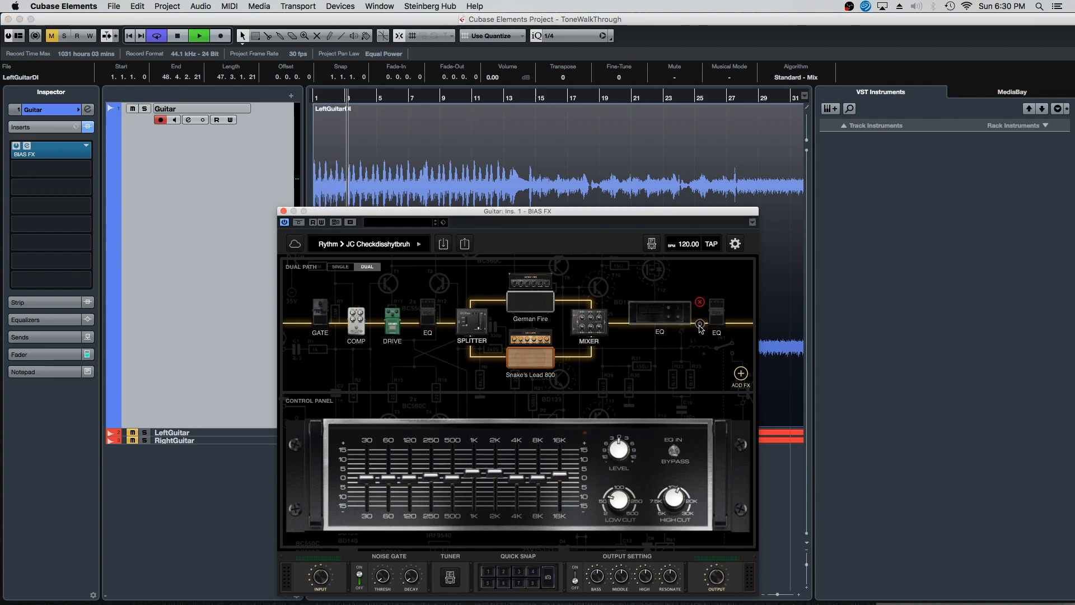
left_click(701, 327)
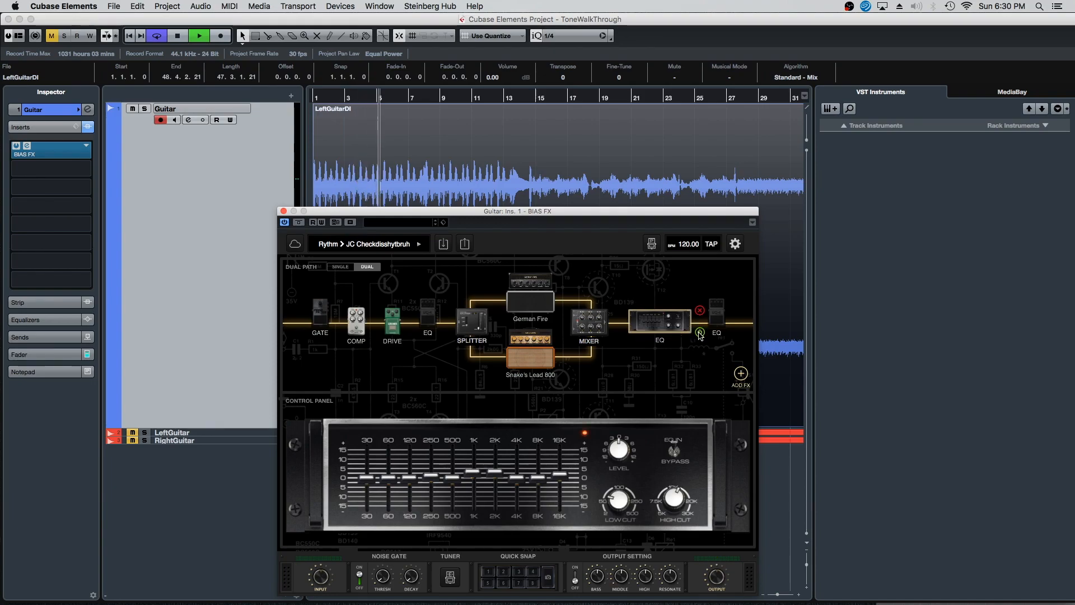
left_click(700, 334)
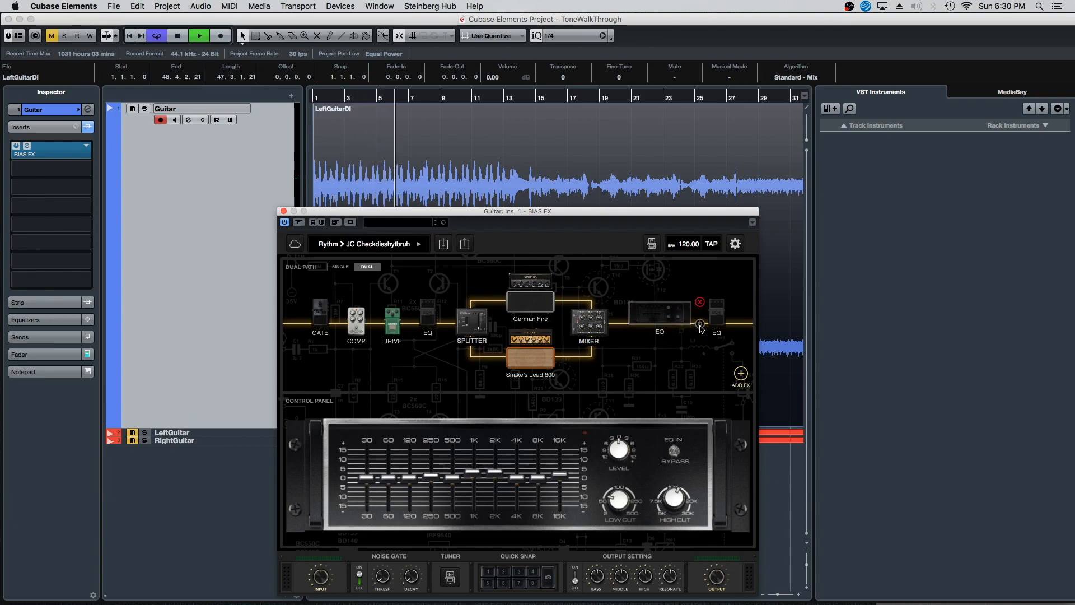
left_click(700, 326)
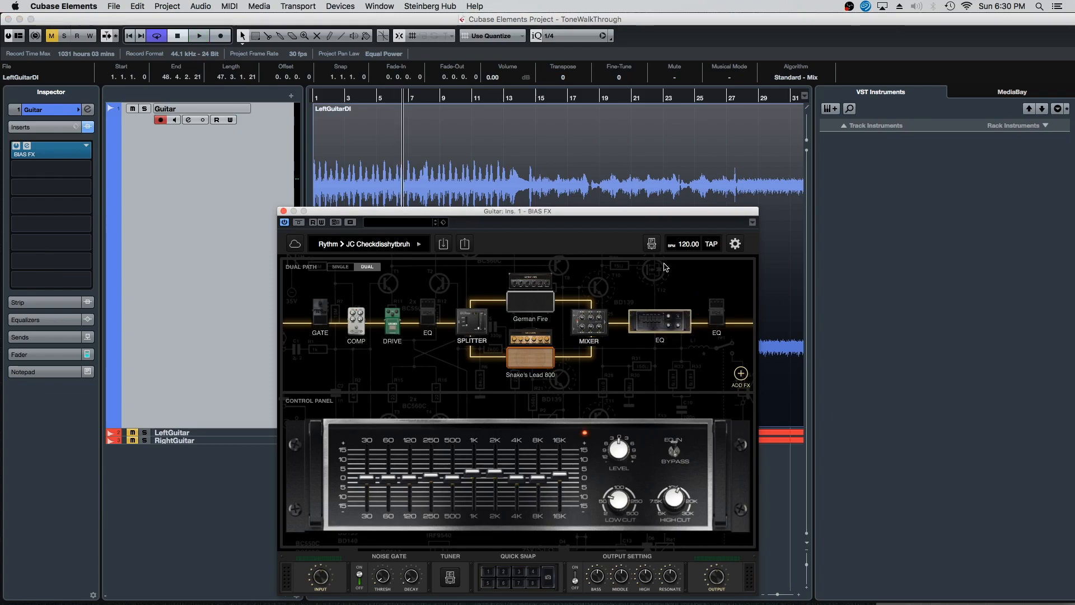
Step: Reposition the BIAS FX window over the project area and open the controls of the last EQ pedal, the EQ4
left_click_drag(600, 213, 630, 197)
mouse_move(697, 318)
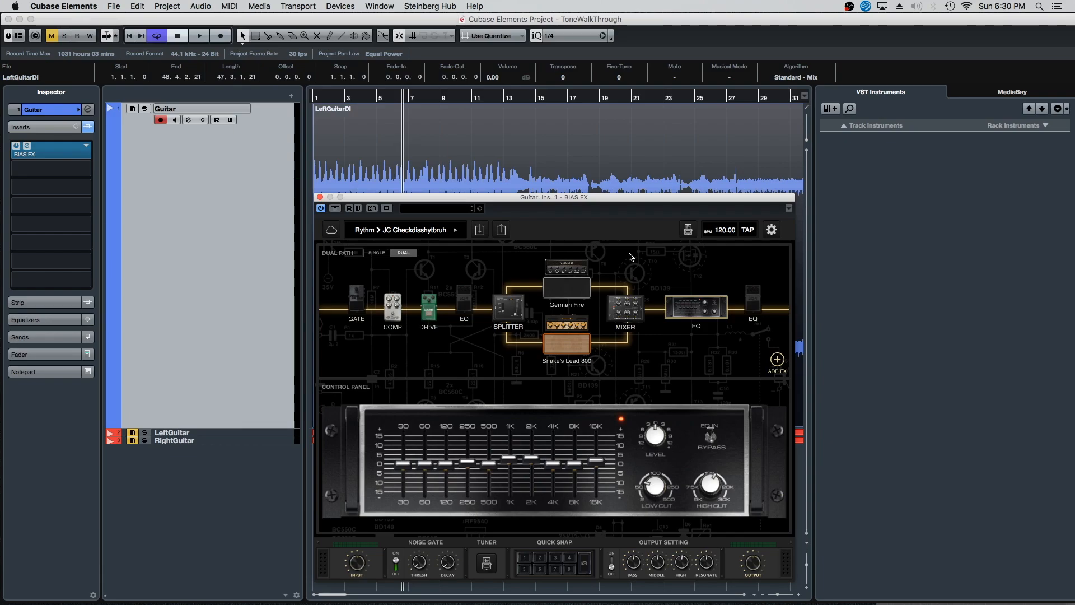
left_click_drag(596, 195, 606, 167)
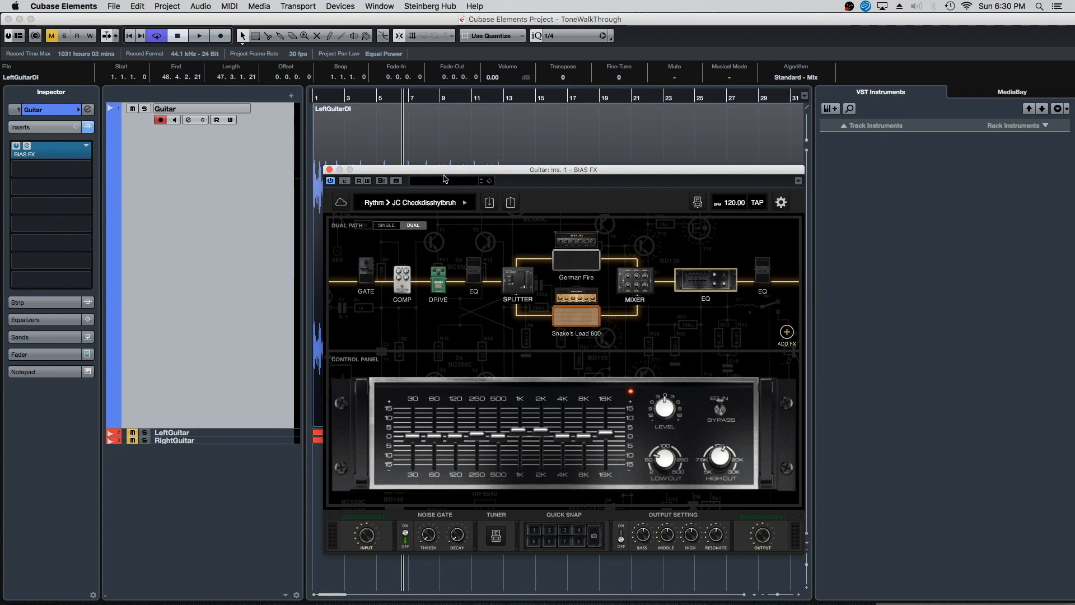
left_click_drag(442, 172, 430, 170)
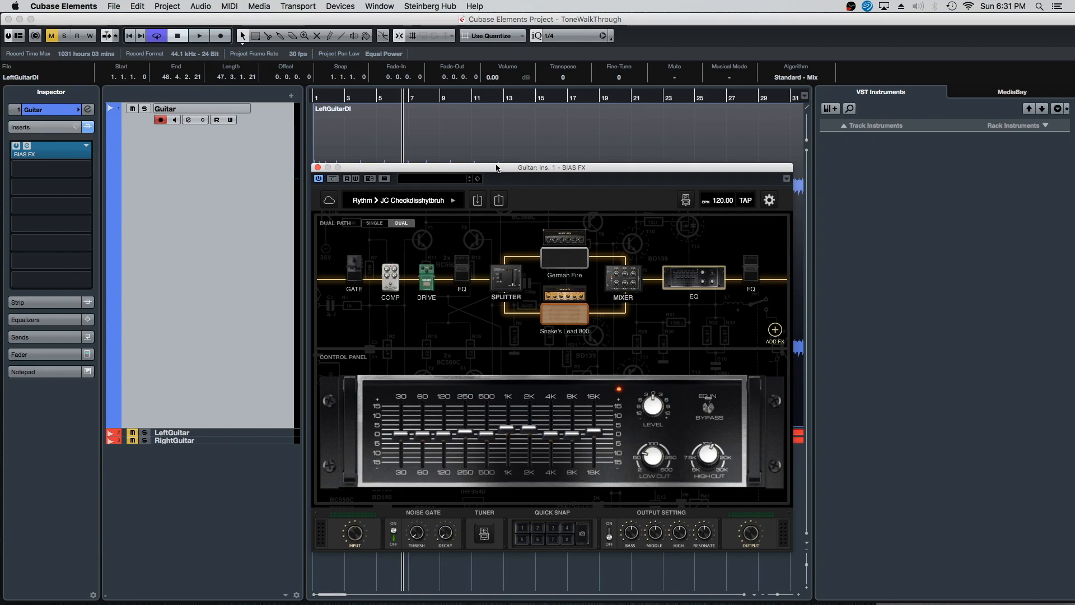
mouse_move(690, 172)
left_mouse_down()
mouse_move(700, 202)
mouse_move(701, 186)
left_mouse_up()
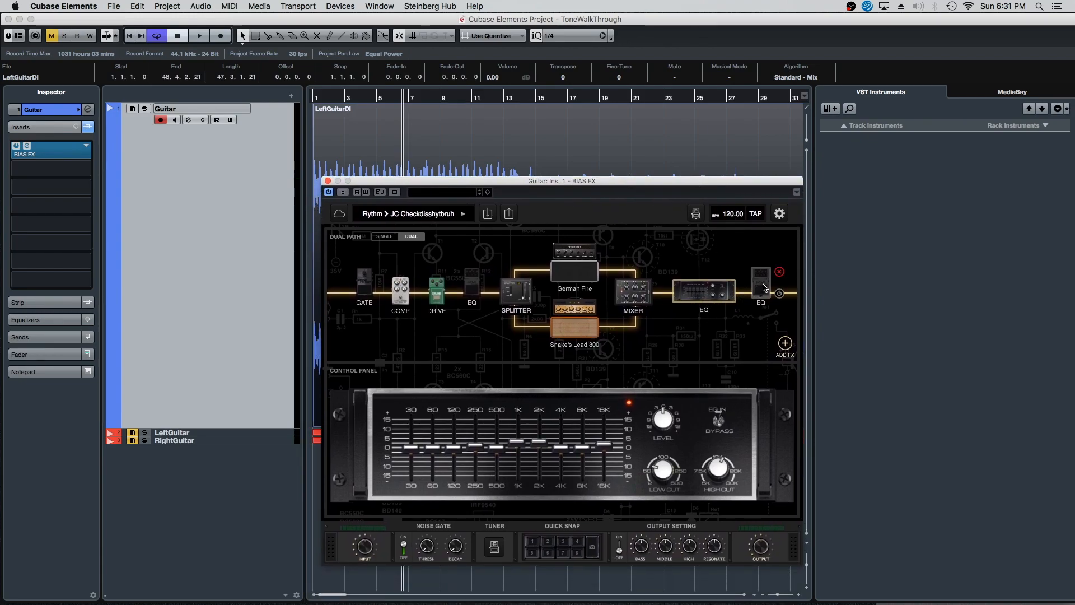
left_click(767, 291)
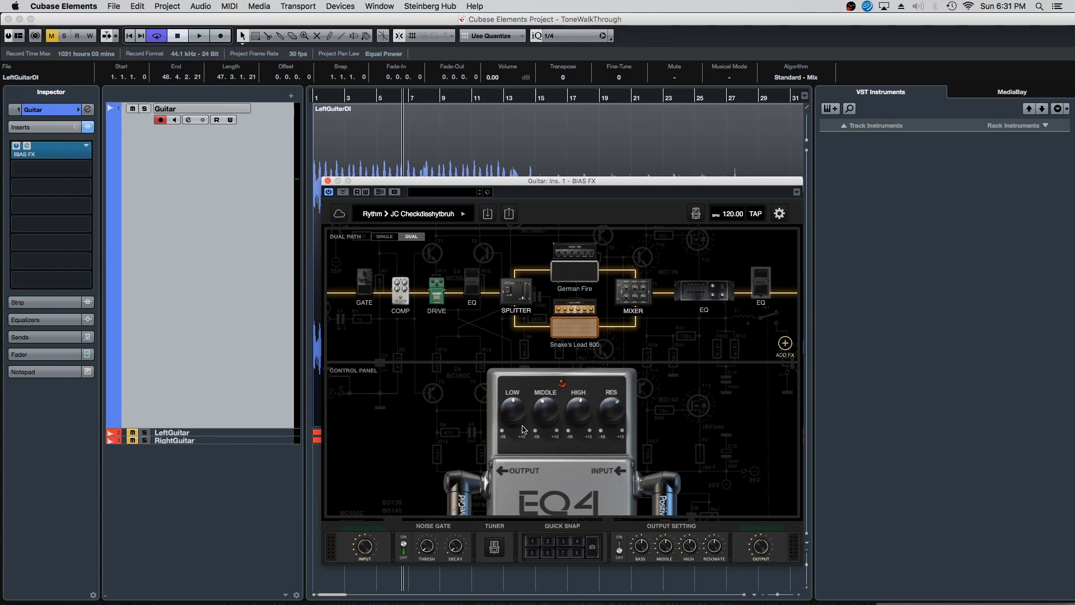
Step: Play the guitar from the start, toggling the last EQ4 pedal off and on to compare, and stop playback
left_click(326, 109)
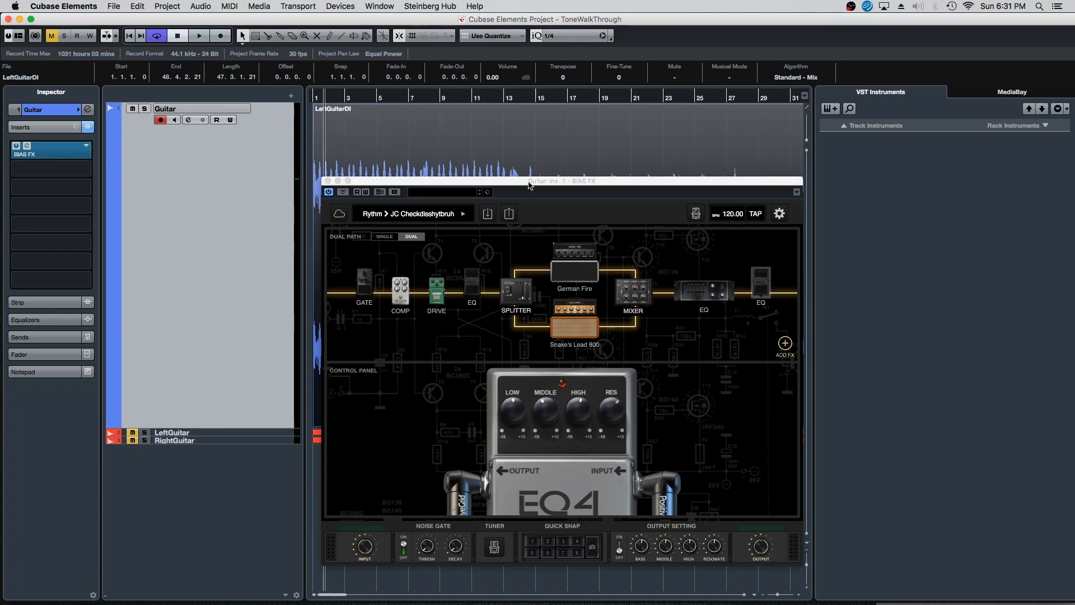
key("space")
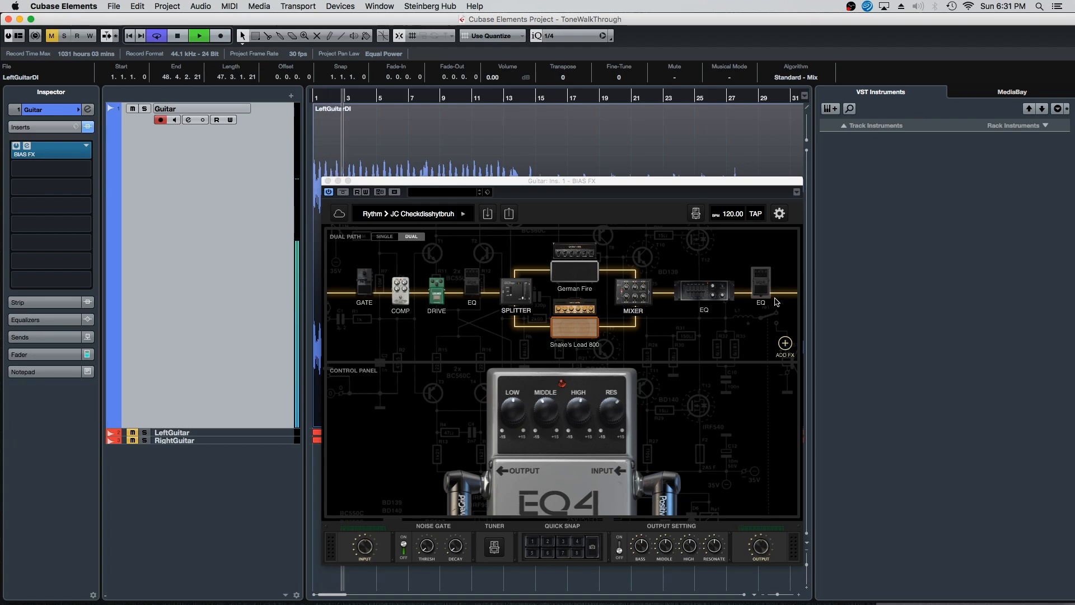
key("space")
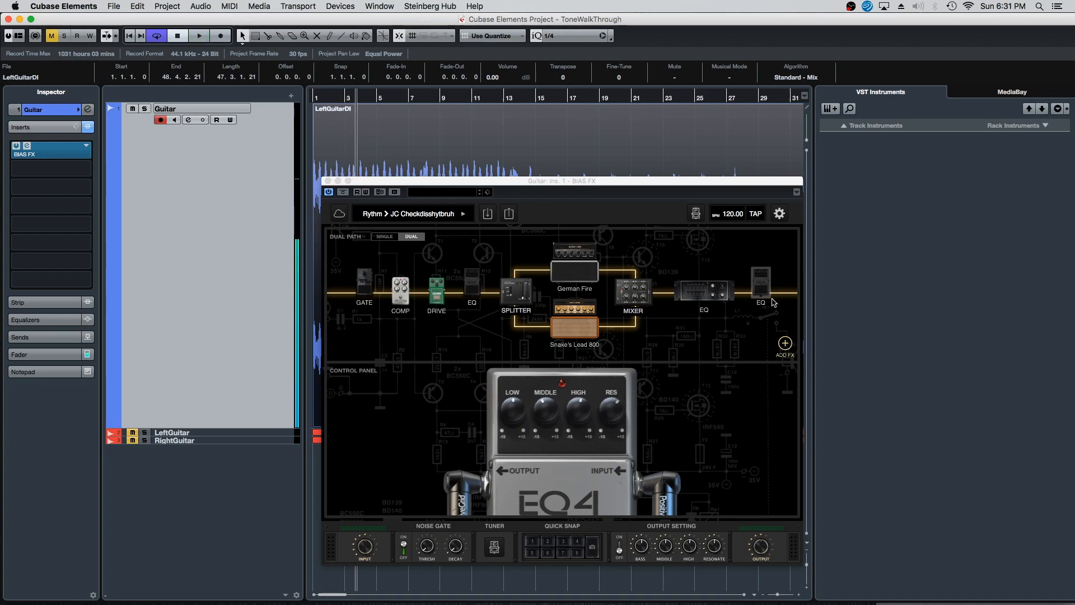
left_click(778, 295)
left_click(780, 301)
key("space")
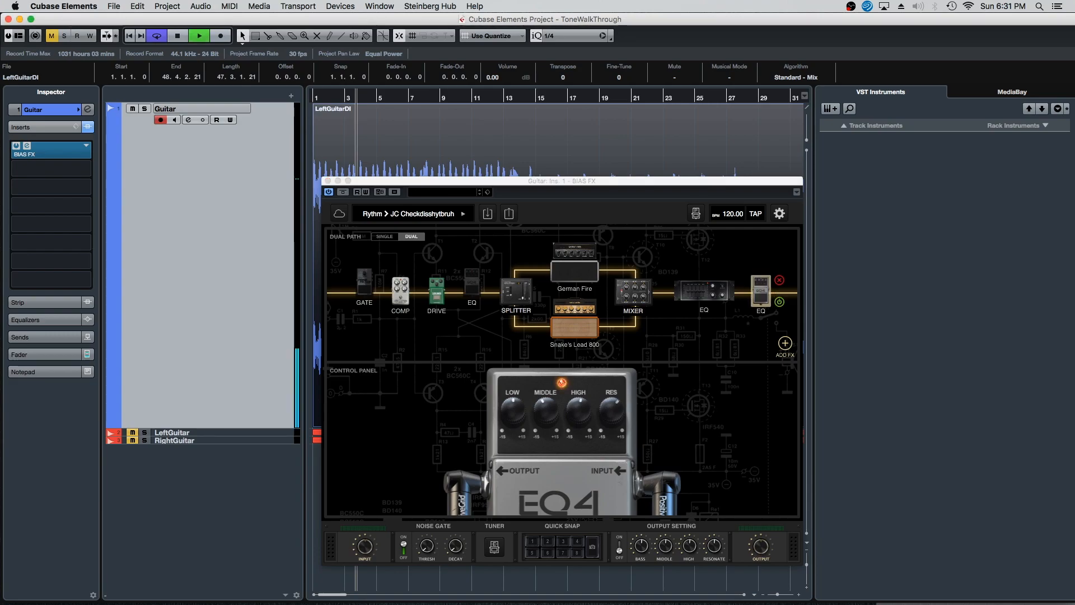
left_click(780, 304)
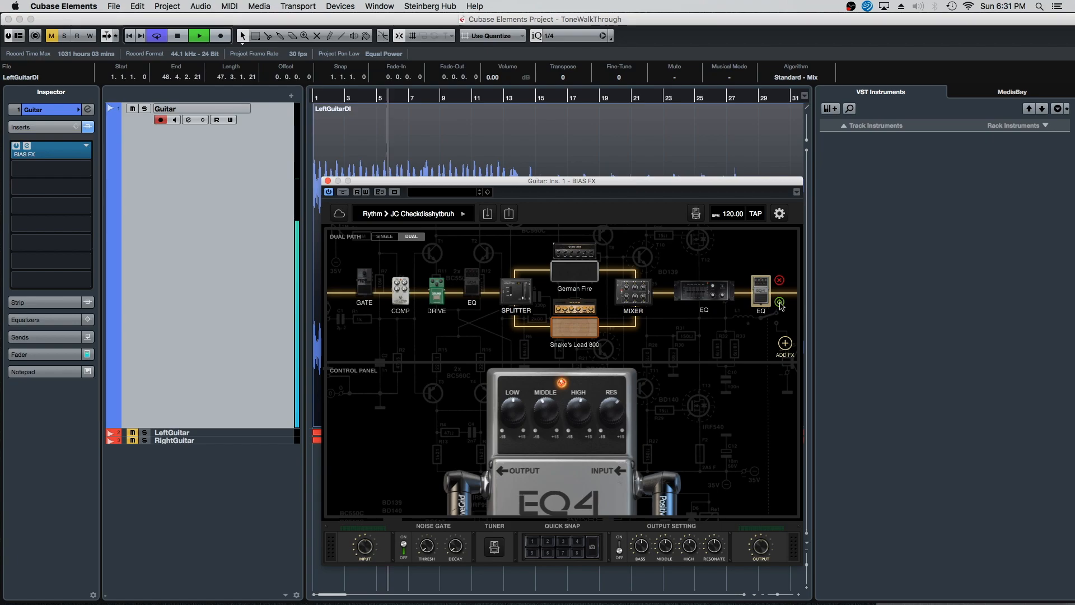
left_click(780, 302)
left_click(780, 300)
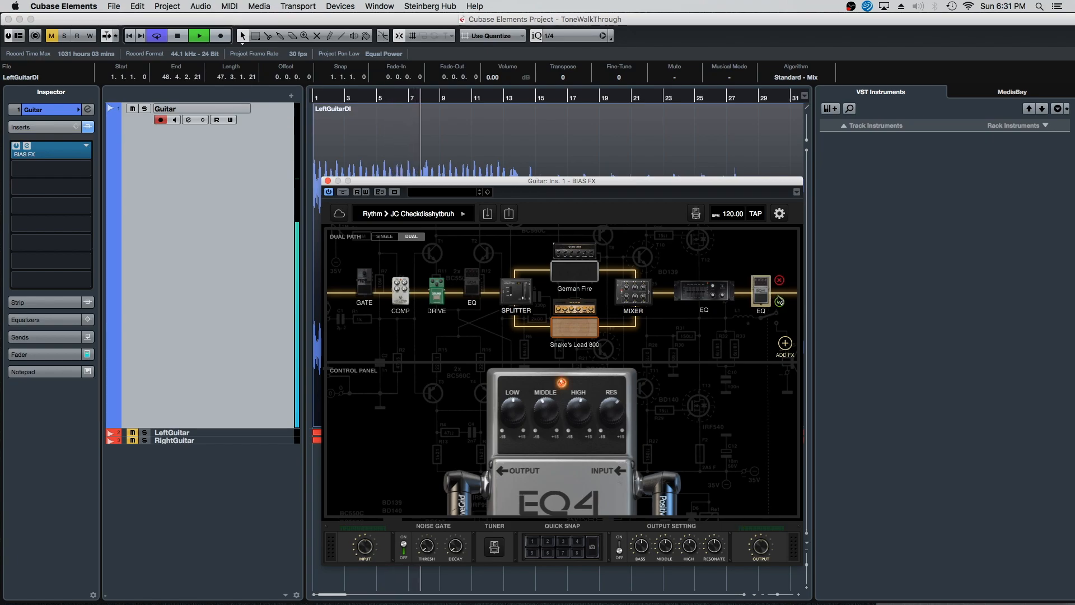
left_click(622, 172)
key("space")
Step: Move the BIAS FX window lower, zoom the timeline out, and reload the JC Checkdisshytbruh preset from the Rythm bank
left_click_drag(619, 186, 612, 200)
key("g")
key("g")
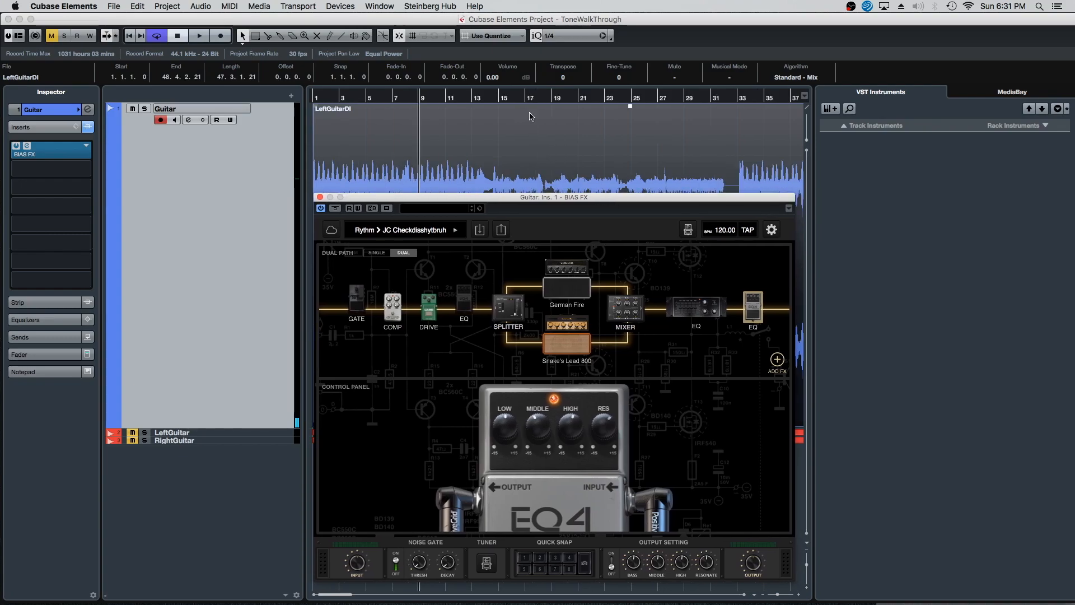
key("g")
mouse_move(458, 311)
key("g")
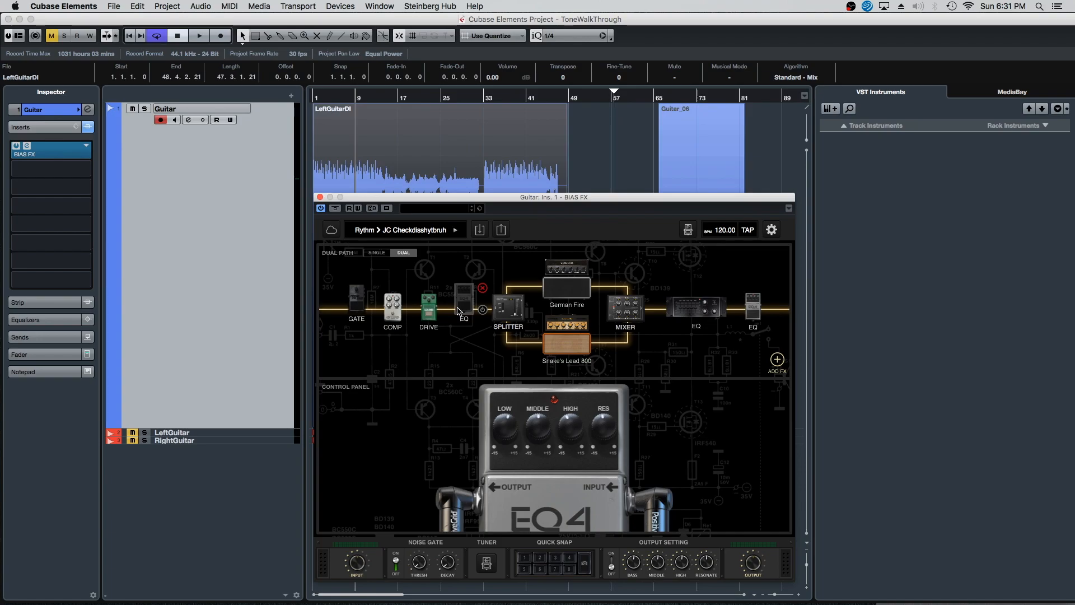
left_click(417, 236)
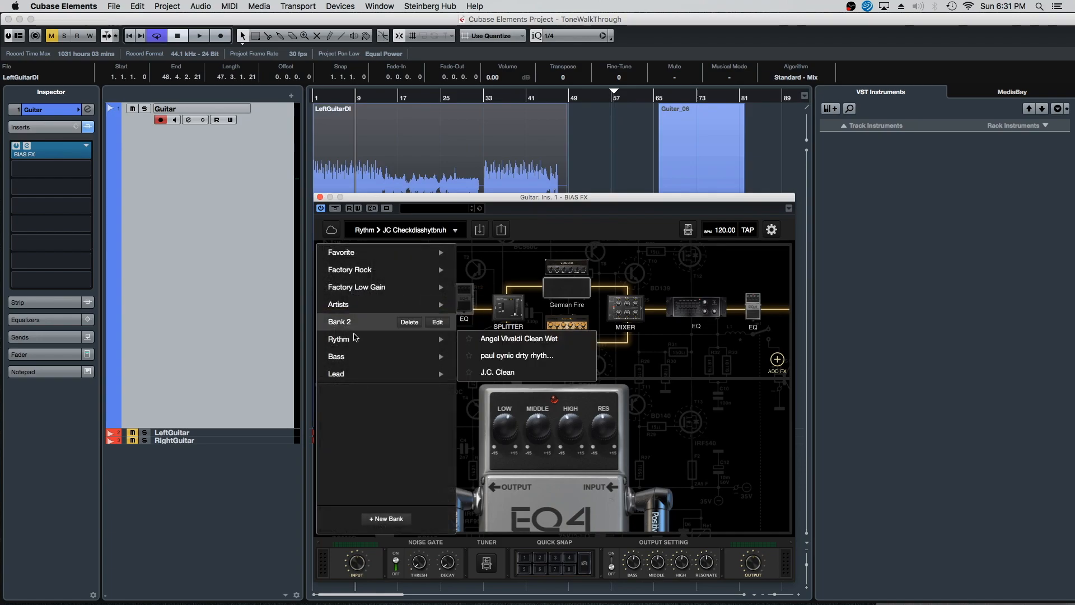
mouse_move(452, 342)
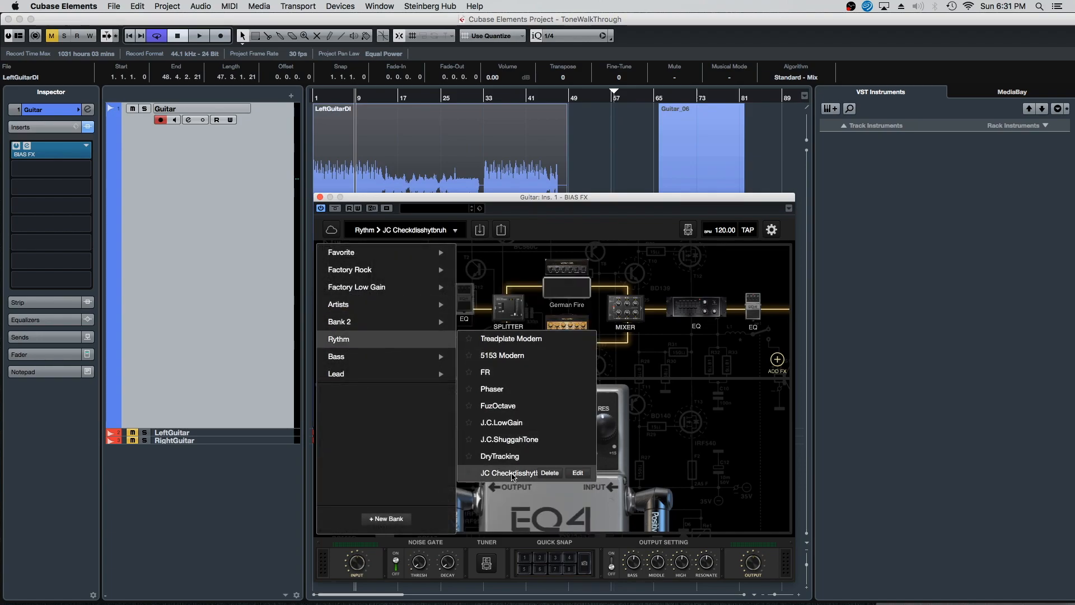
left_click(526, 474)
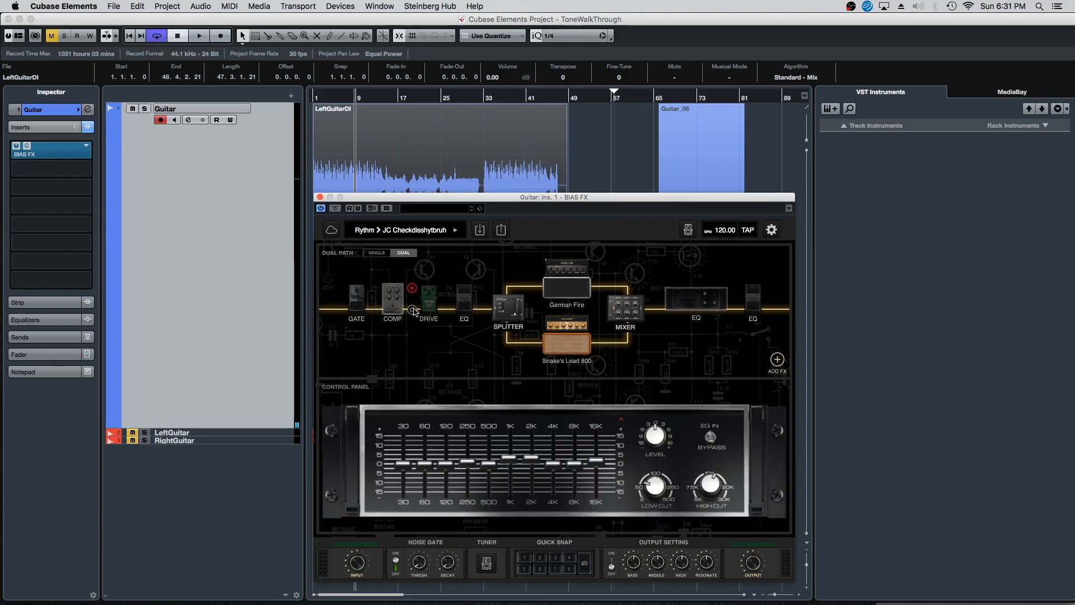
Step: Switch on the compressor, the drive, the rack EQ and the last EQ pedal in the signal chain
left_click(413, 310)
left_click(447, 310)
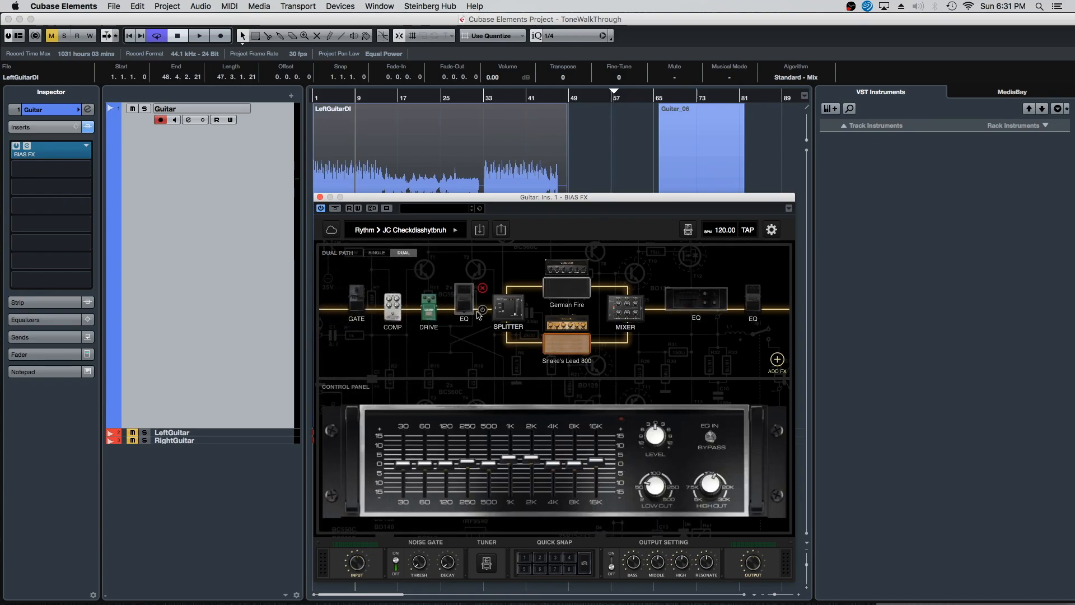
left_click(738, 311)
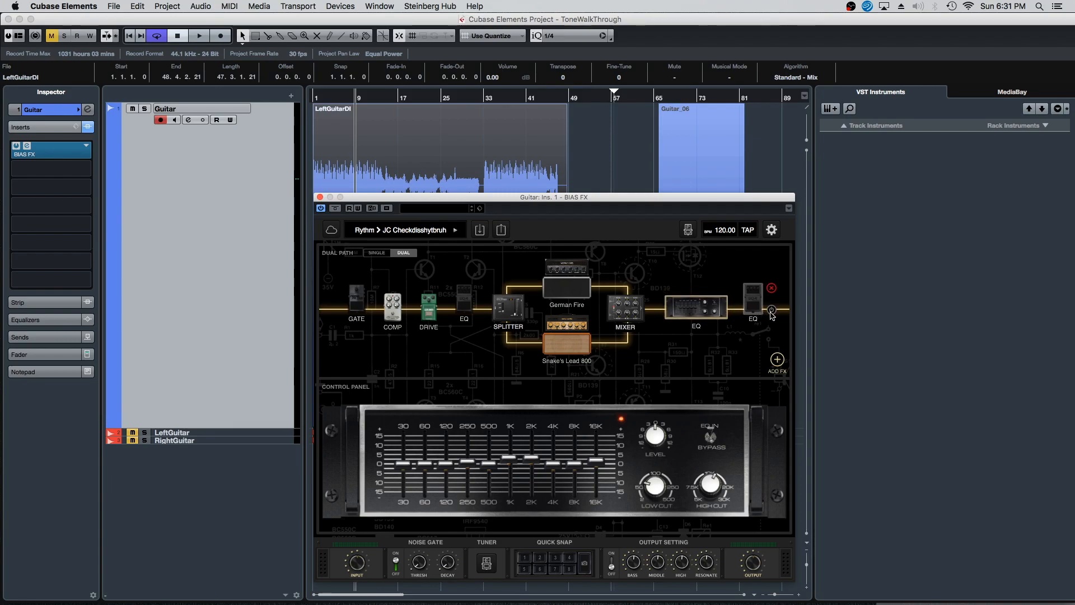
left_click(772, 312)
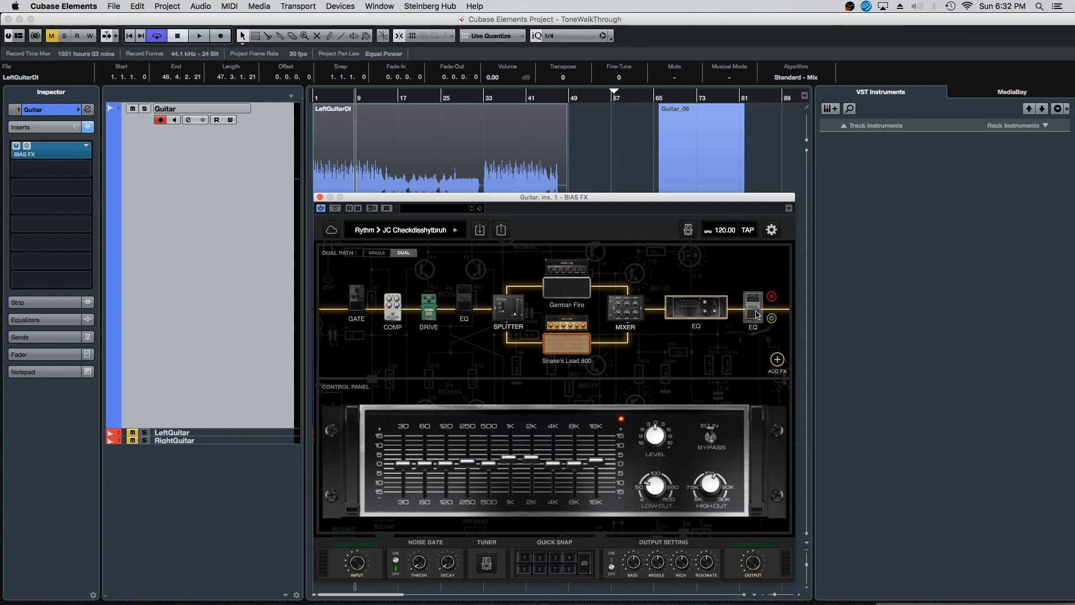
Step: Move the playhead into the Guitar_06 clip and examine the controls of the rack EQ and the EQ4 pedal after the mixer
left_click(683, 100)
key("h")
key("h")
left_click_drag(657, 200, 637, 221)
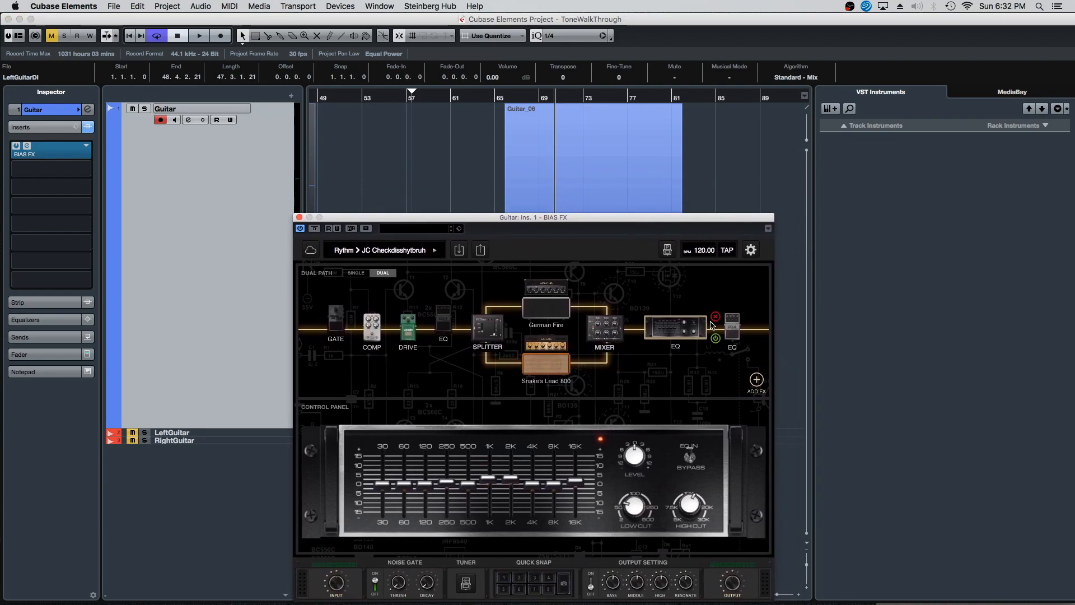
left_click(738, 336)
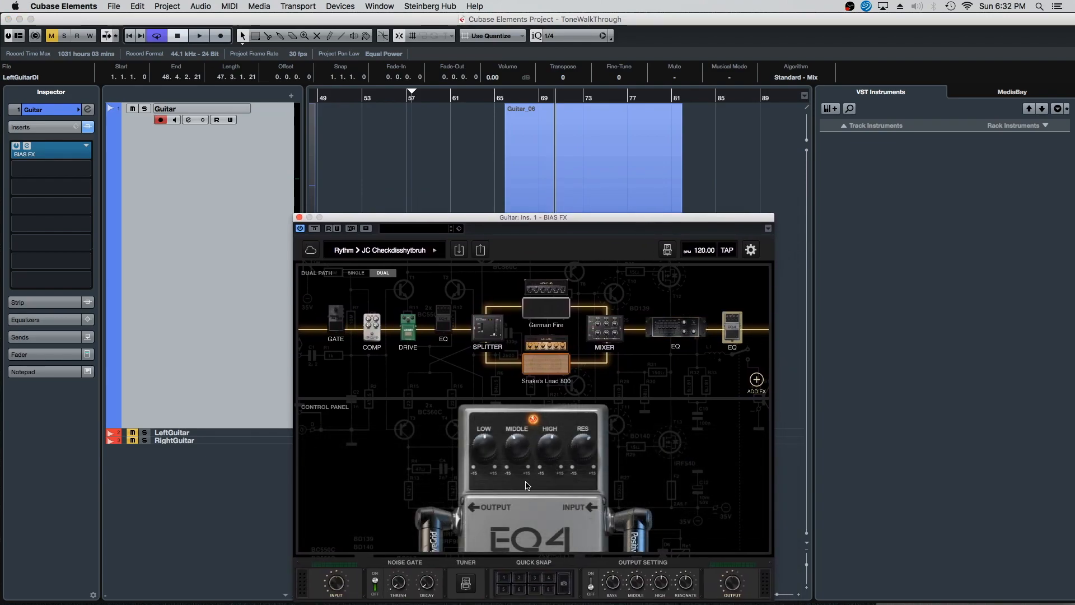
left_click(674, 327)
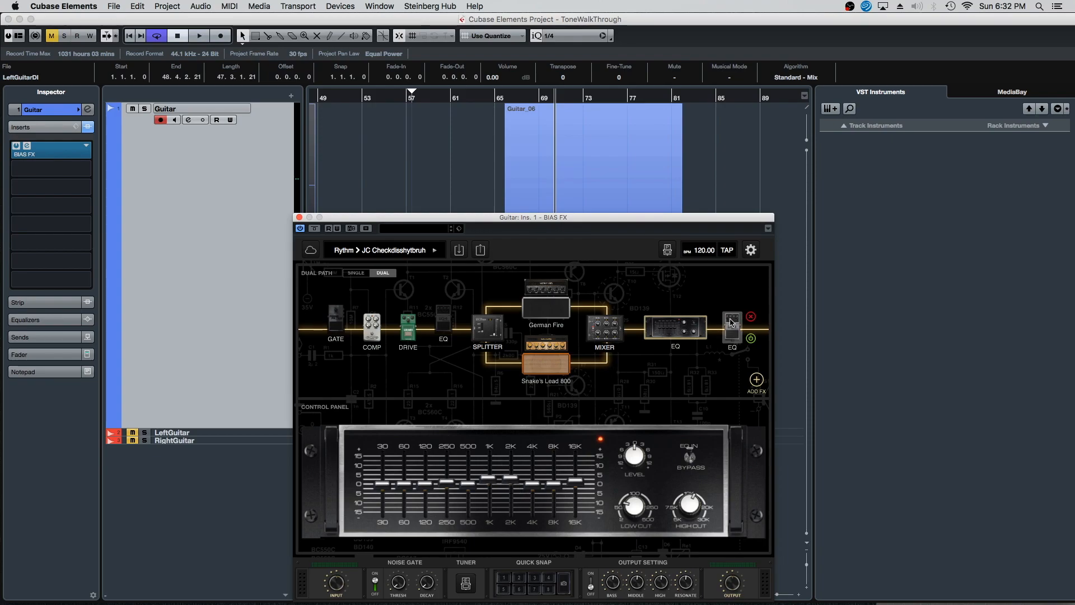
left_click(735, 334)
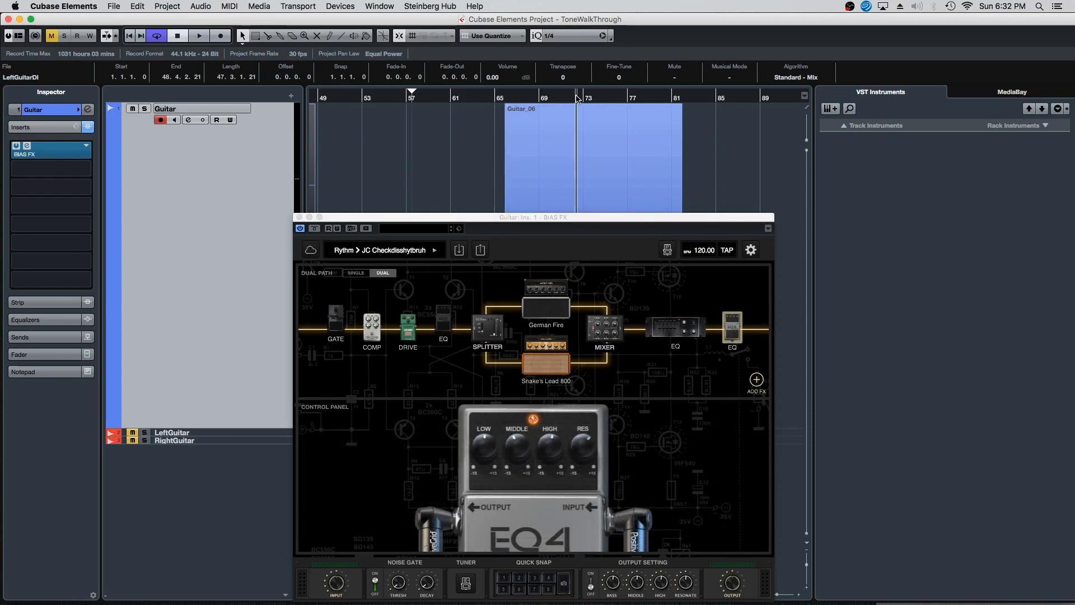
Step: Close the BIAS FX window, play the Guitar_06 clip from about bar 67, and stop as the chord decays
left_click_drag(561, 221, 353, 345)
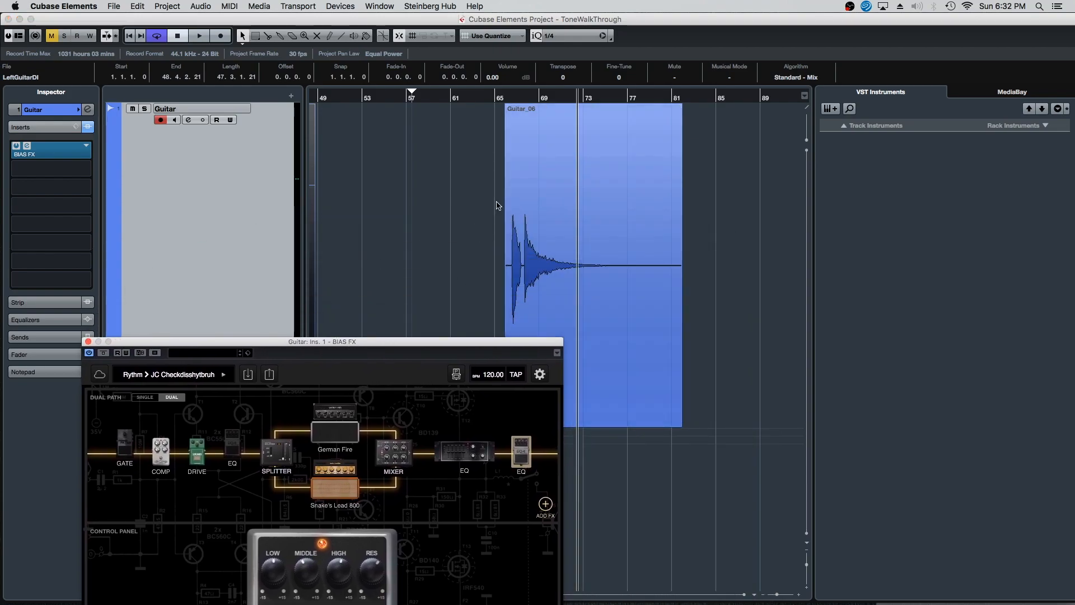
left_click(88, 342)
key("h")
key("h")
key("h")
key("h")
key("h")
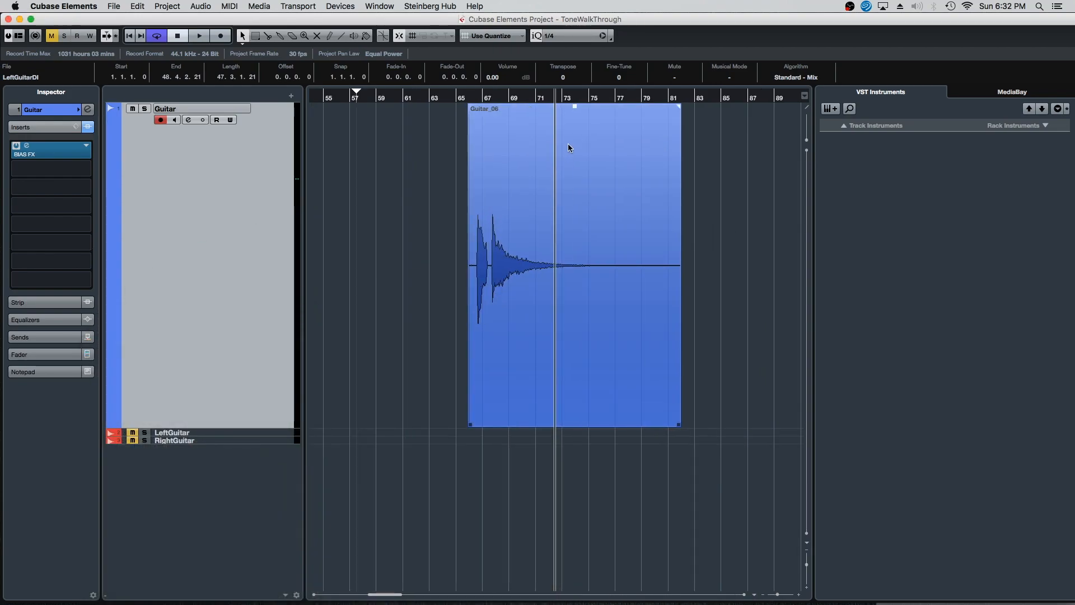
left_click(419, 99)
key("space")
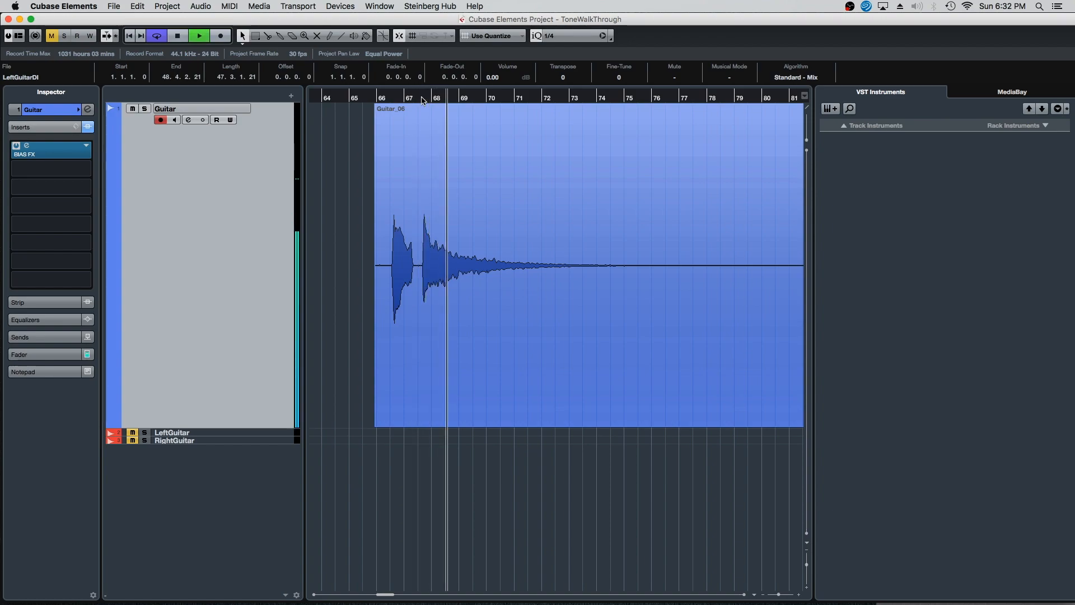
key("space")
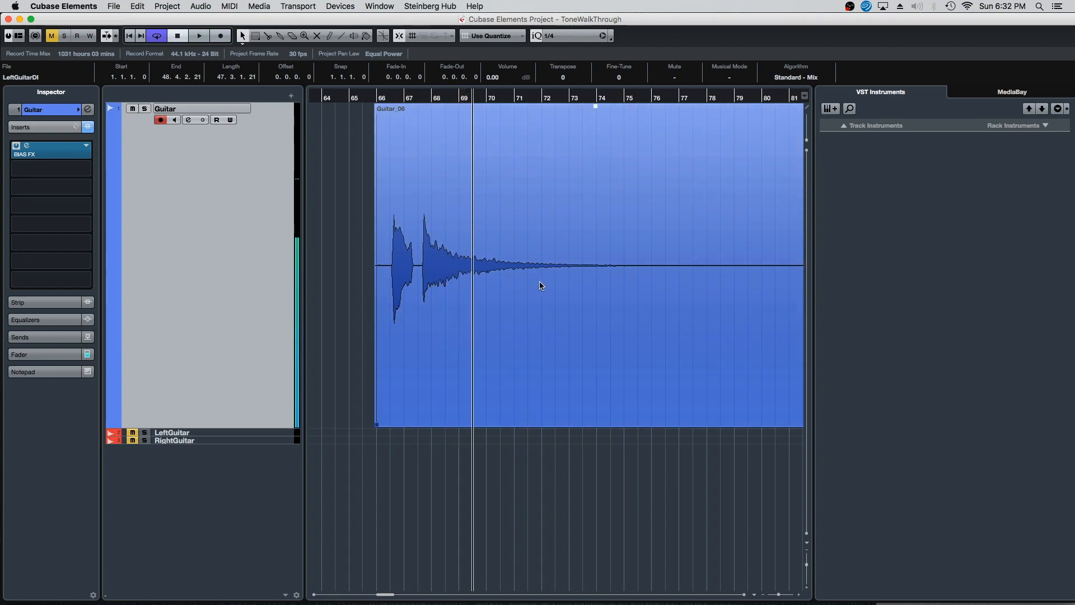
Step: Split the Guitar_06 clip at 74.3.1.0 and 79.1.1.0 and return to the selection tool
right_click(539, 283)
left_click(566, 283)
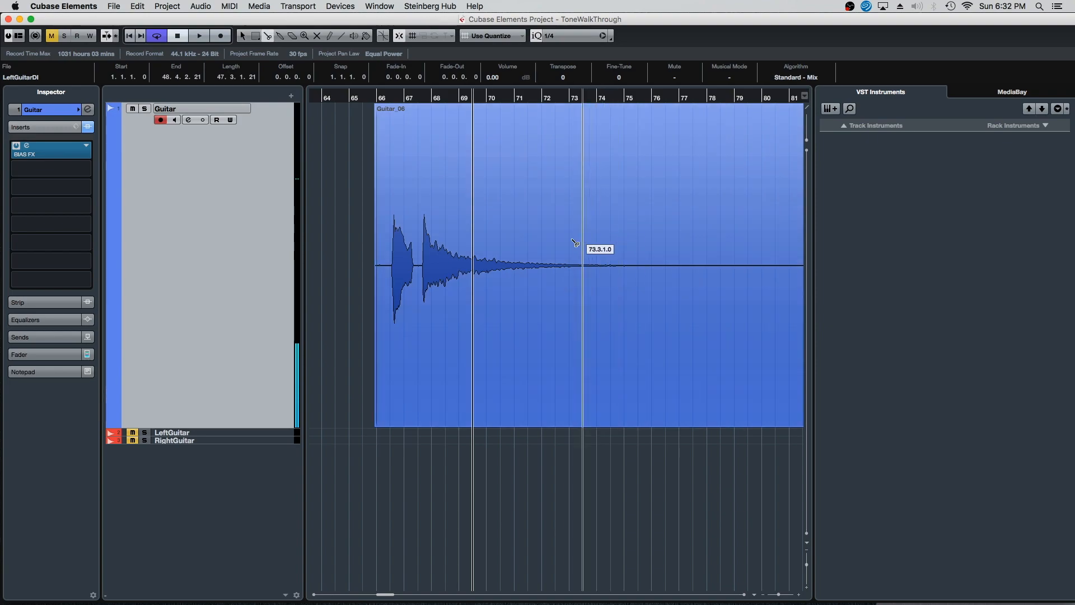
left_click(612, 256)
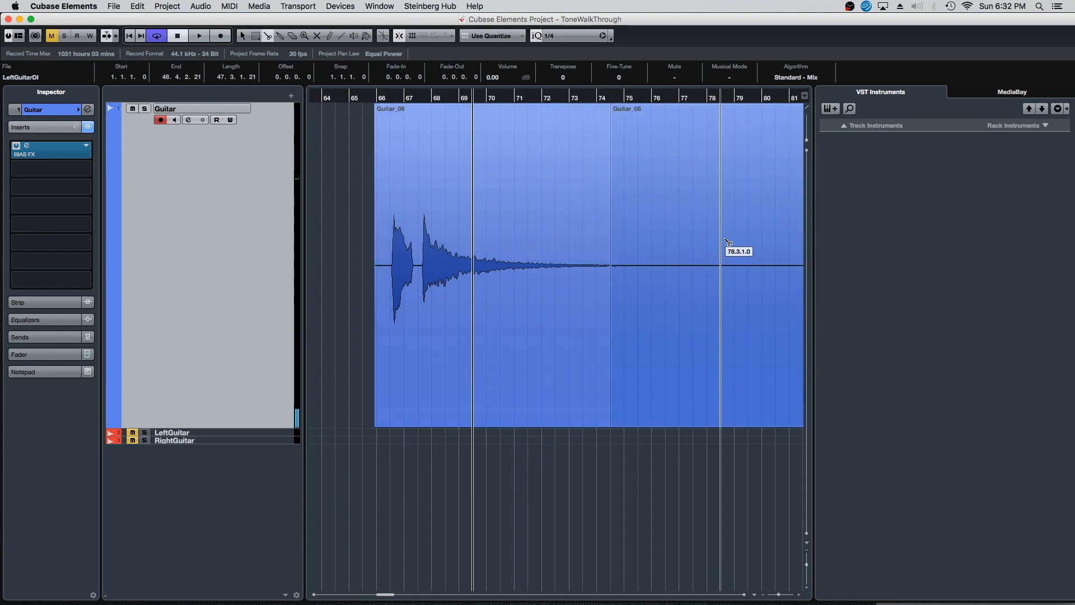
left_click(738, 250)
right_click(734, 246)
left_click(744, 245)
Step: Select the middle Guitar_06 segment and add a fade-in of 0.0.2.72 and a fade-out of 0.0.1.115
left_click(615, 100)
left_click(626, 166)
scroll(627, 166, "right", 2)
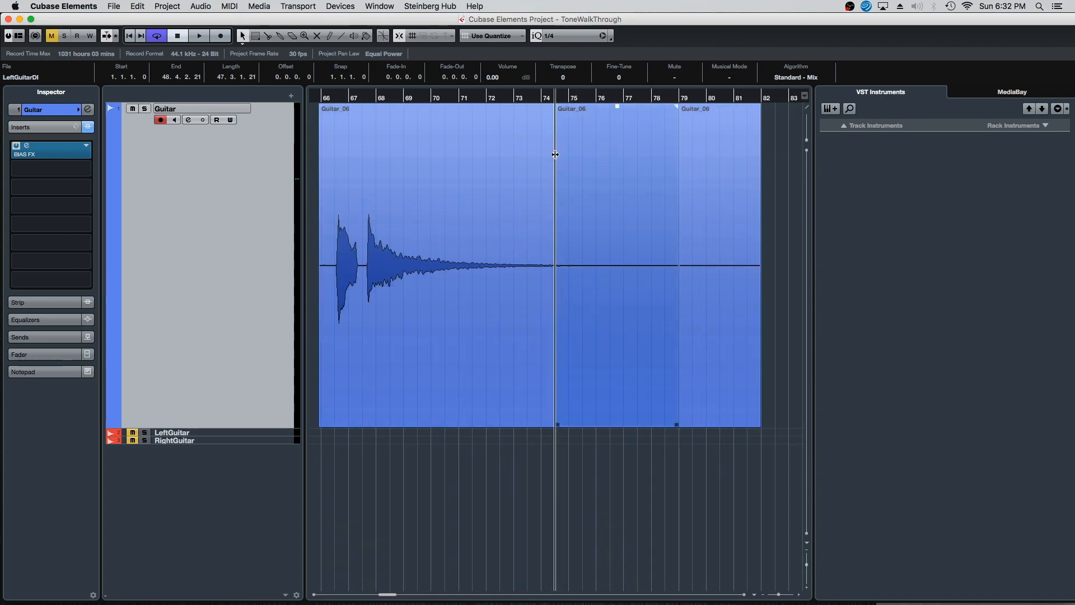
left_click(602, 173)
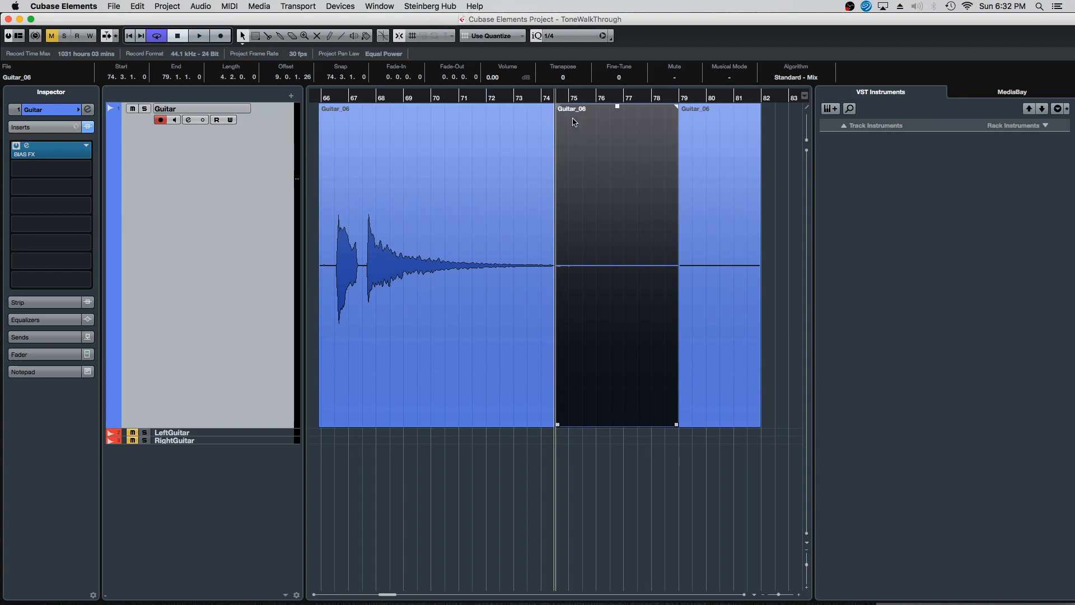
left_click_drag(560, 106, 562, 106)
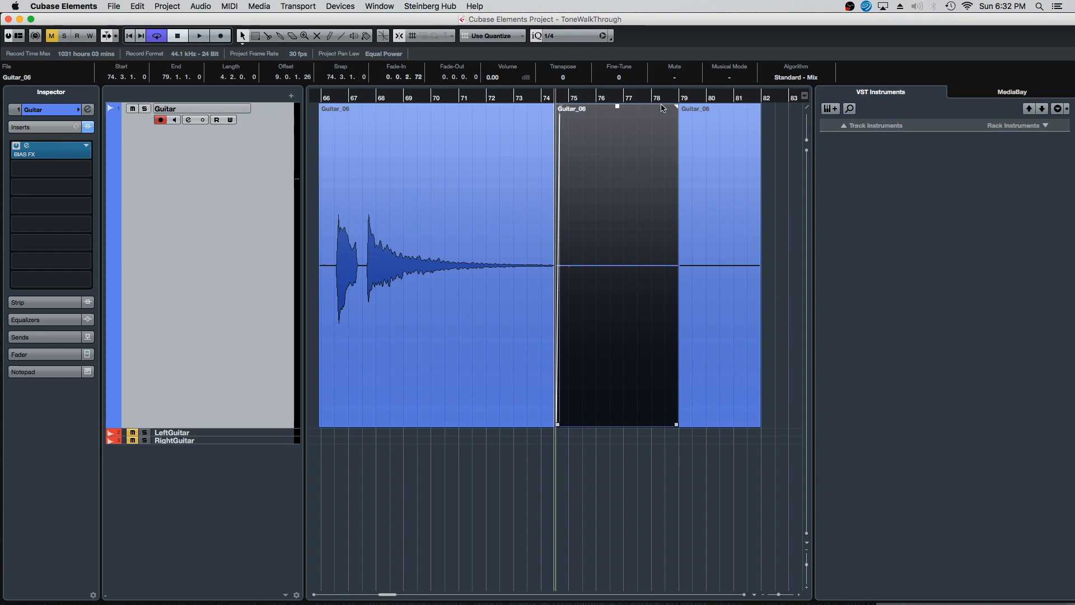
left_click_drag(676, 105, 673, 107)
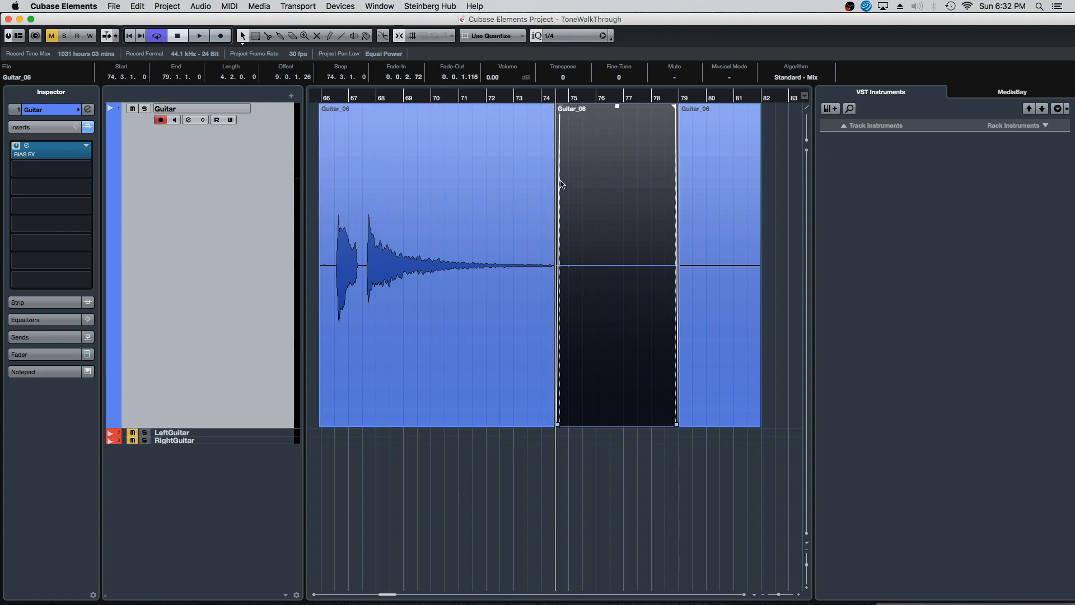
Step: Play the faded Guitar_06 segment, adjust its edges to span 76.3.1.0 to 80.1.1.0, and set the loop locators around it
left_click(550, 117)
left_click_drag(559, 98, 567, 110)
key("space")
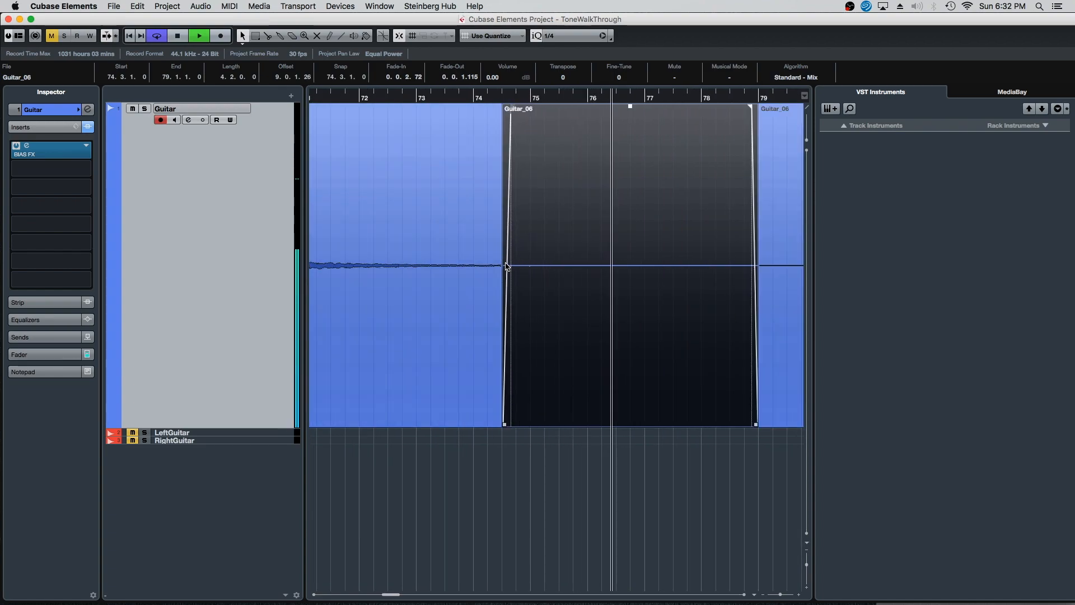
left_click_drag(502, 264, 673, 271)
scroll(629, 274, "up", 2)
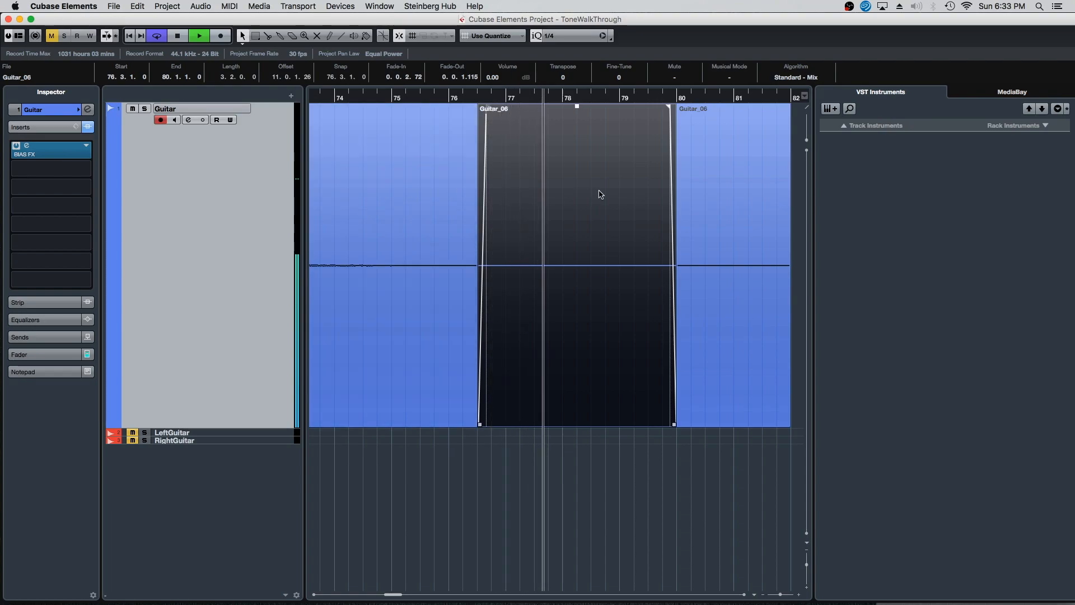
key("p")
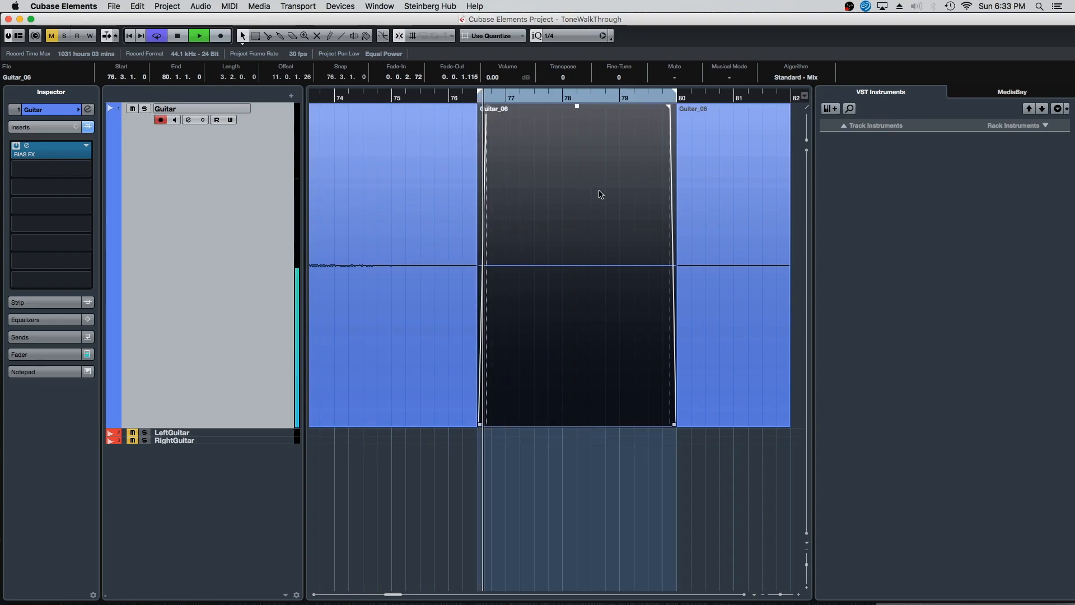
Step: Stop playback, reopen the BIAS FX window for the guitar track and move it up into view
left_click(47, 155)
key("space")
left_click_drag(377, 342, 487, 242)
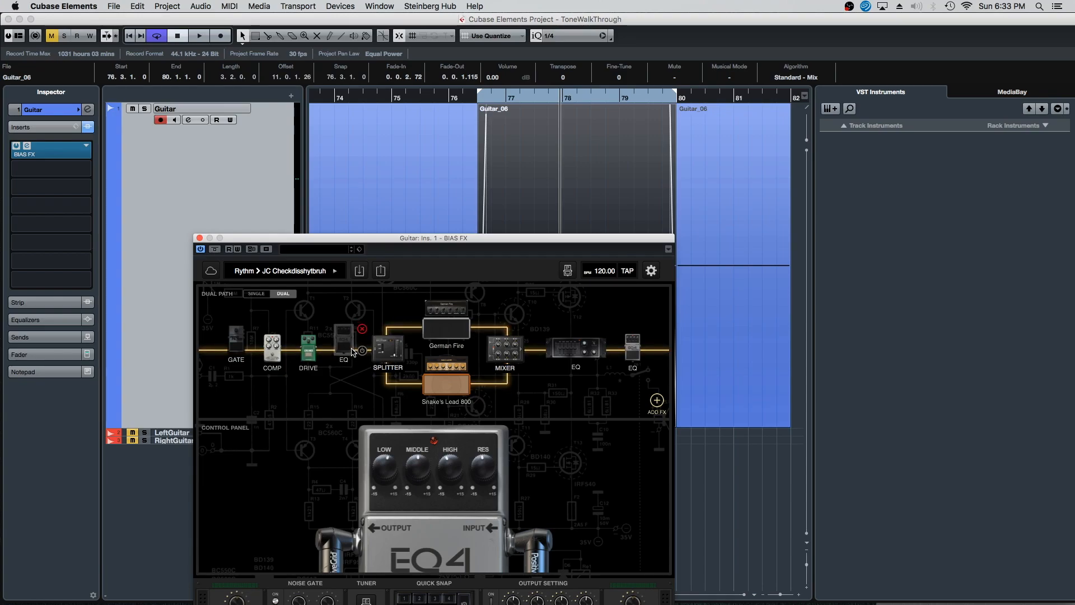
Step: Turn on the EQ pedal before the splitter, play the looped Guitar_06 segment, bypass the pedal during playback and return to the loop start
left_click(362, 352)
left_click_drag(407, 242, 208, 123)
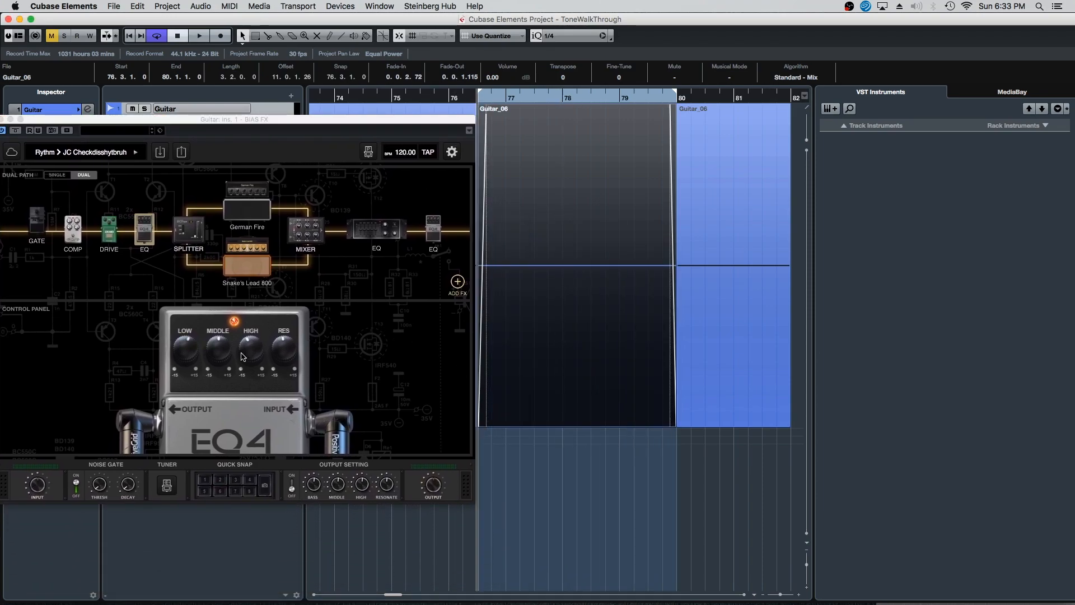
key("space")
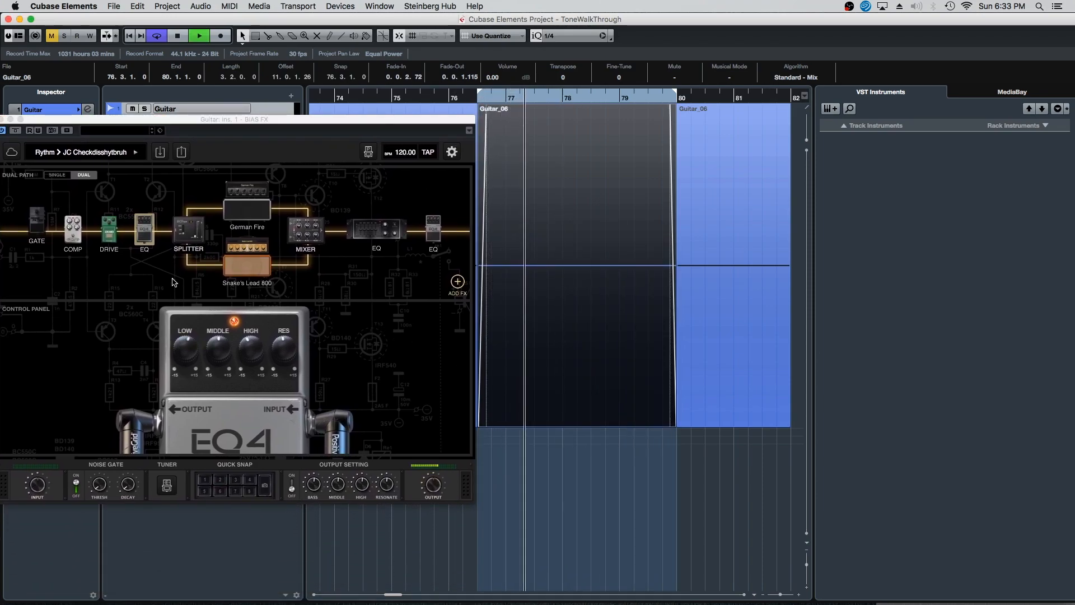
left_click(164, 232)
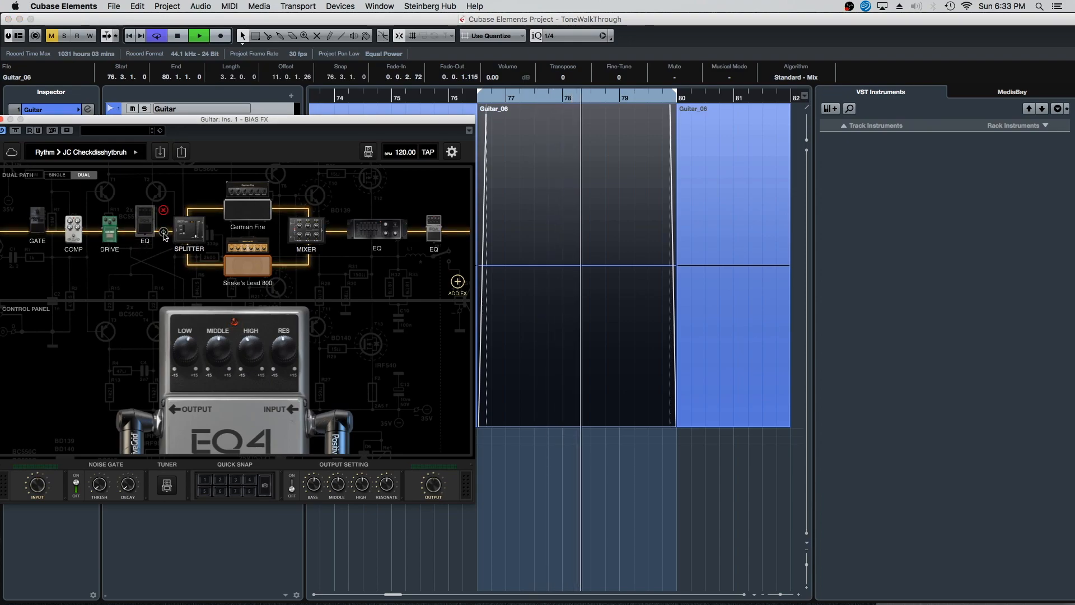
key("space")
left_click(480, 103)
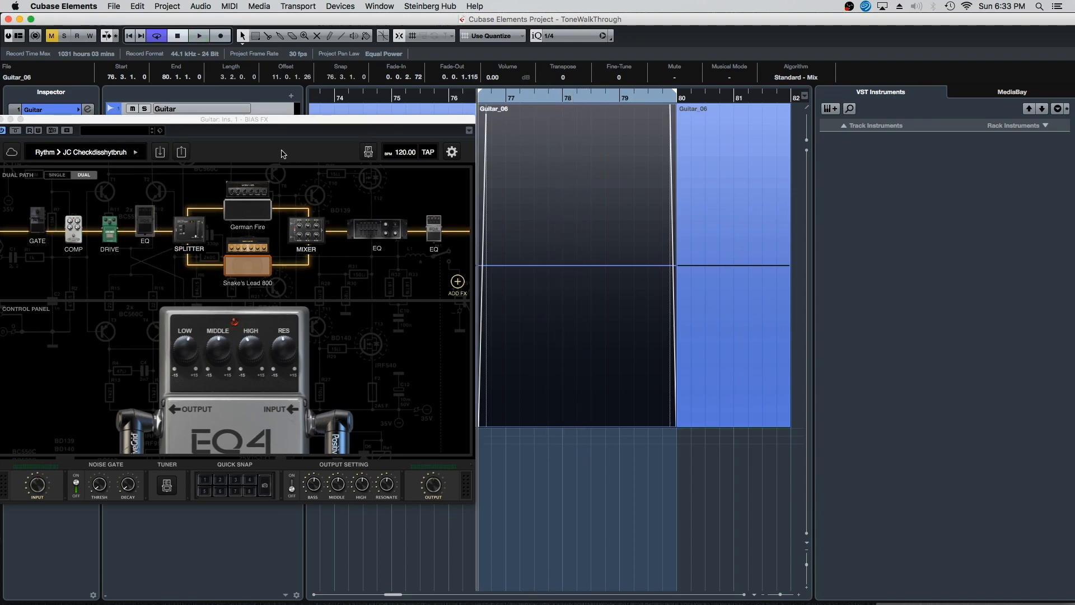
Step: Compare the looped segment with the pre-splitter EQ pedal on and bypassed, stopping playback with the pedal on
left_click(164, 241)
key("space")
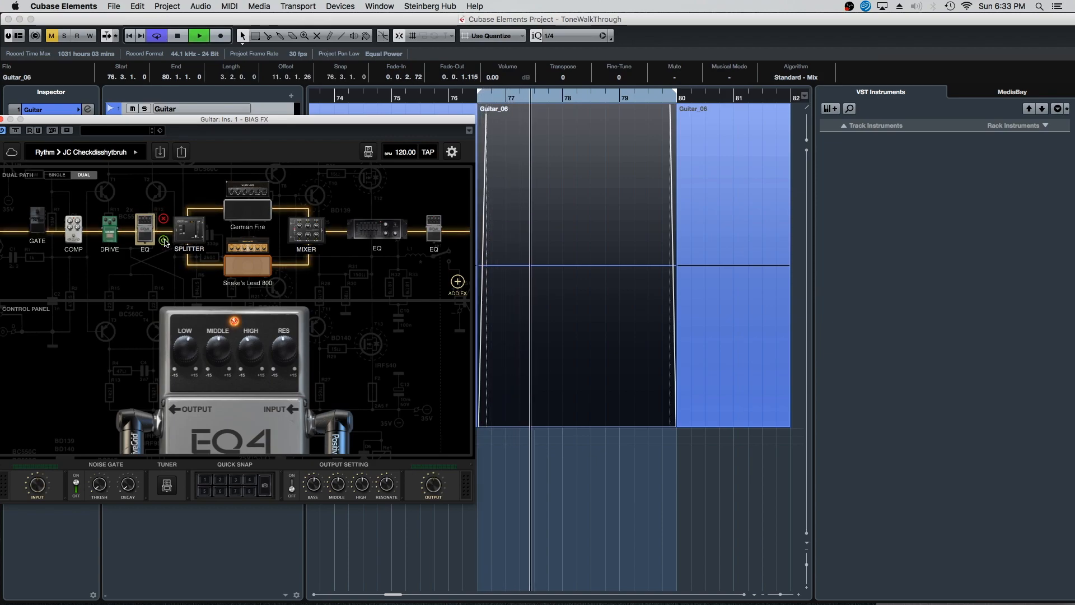
left_click(164, 233)
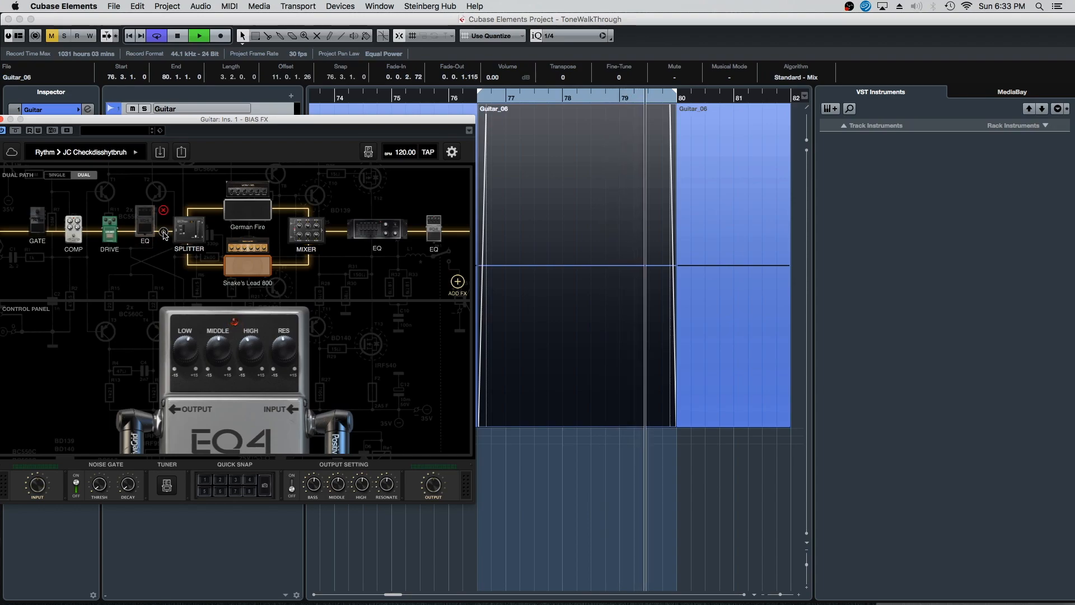
left_click(164, 241)
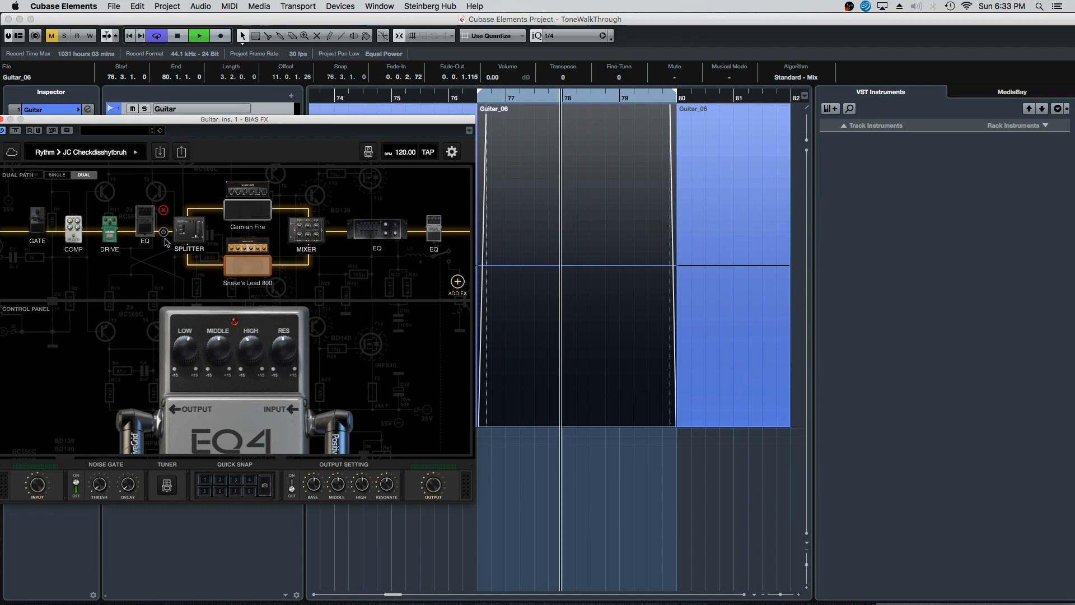
left_click(163, 240)
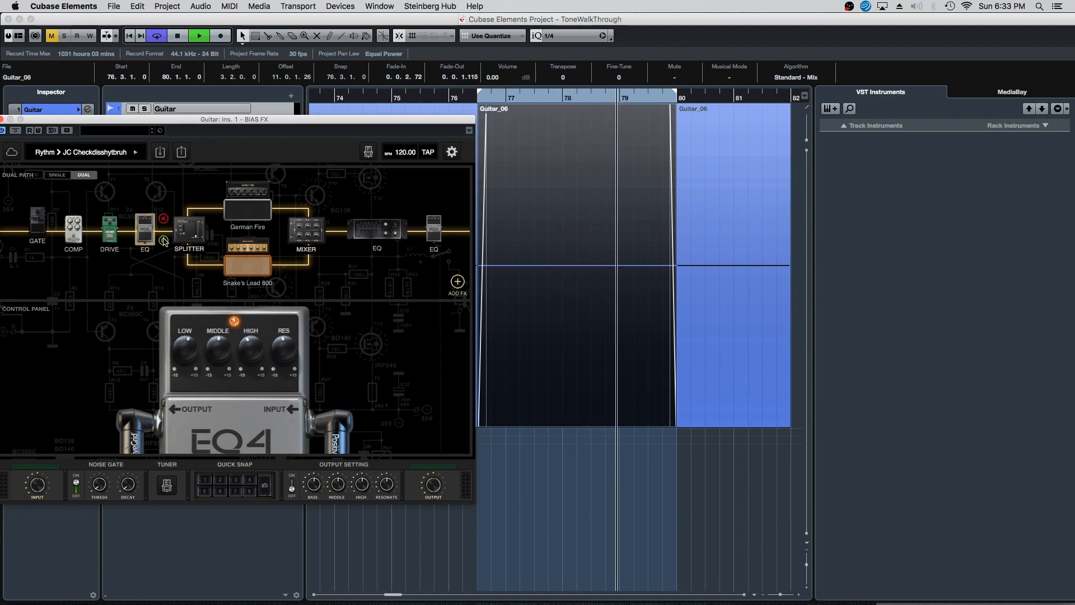
left_click(163, 234)
left_click(495, 377)
key("space")
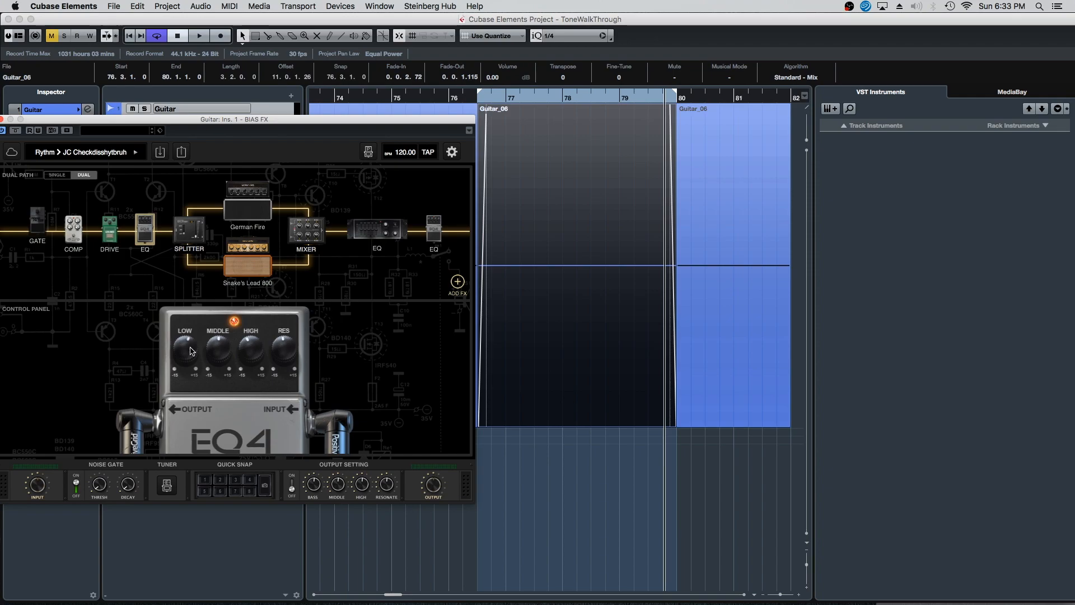
Step: Select all the Guitar_06 segments on the Guitar track and delete them
left_click_drag(290, 120, 453, 202)
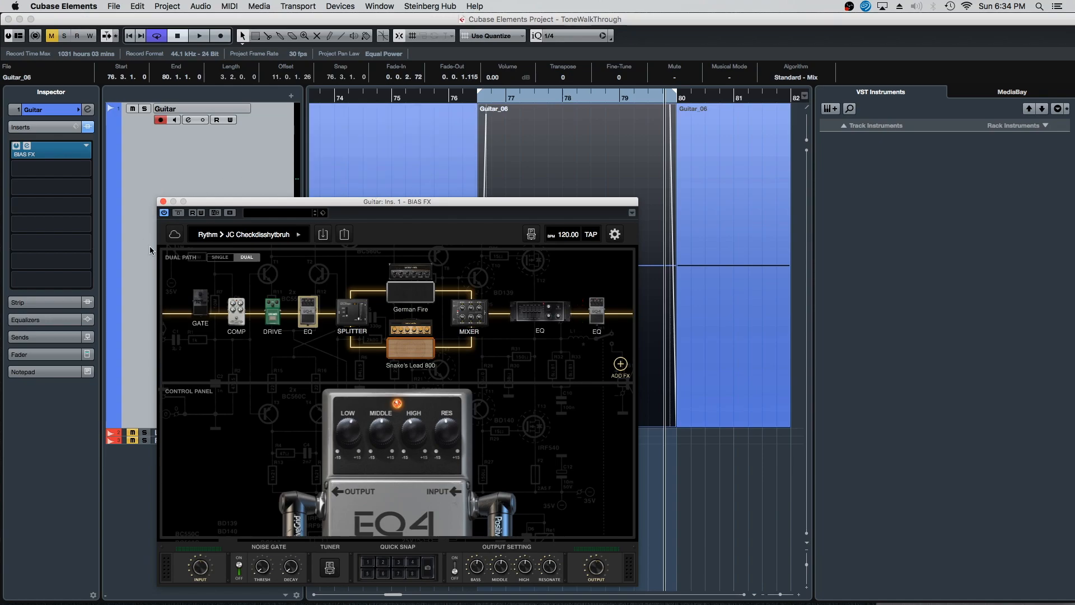
key("g")
key("g")
key("g")
key("g")
key("g")
key("g")
left_click_drag(672, 150, 447, 164)
key("Delete")
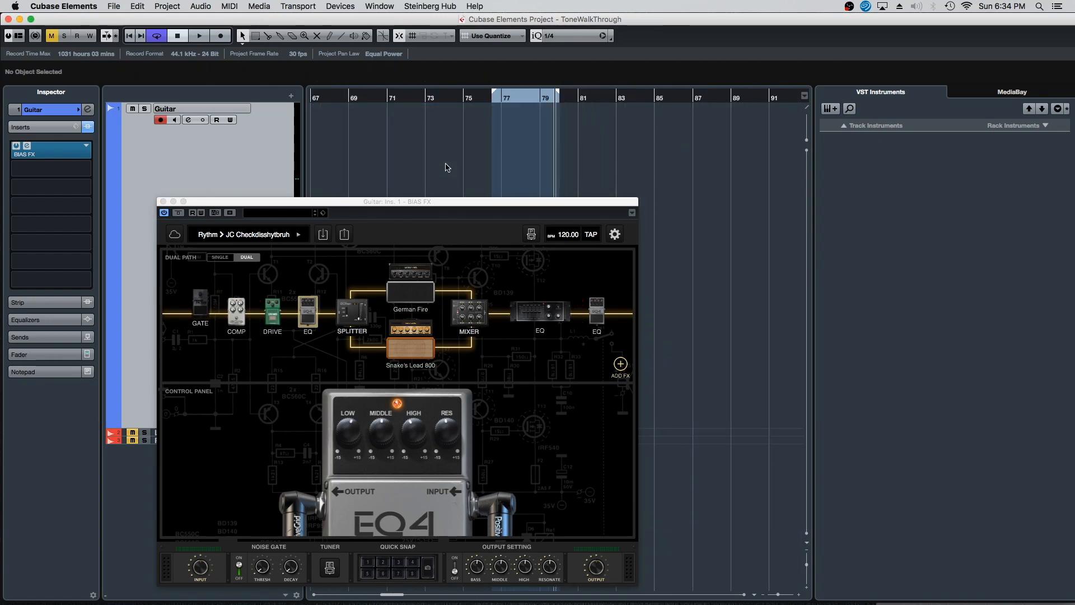
Step: Bring the start of the Guitar track's LeftGuitarDI clip into view and place the playhead near bar 1
key("g")
key("g")
key("g")
key("g")
key("g")
key("g")
left_click(314, 97)
key("h")
key("h")
key("h")
left_click(320, 98)
key("h")
key("h")
key("h")
key("h")
key("h")
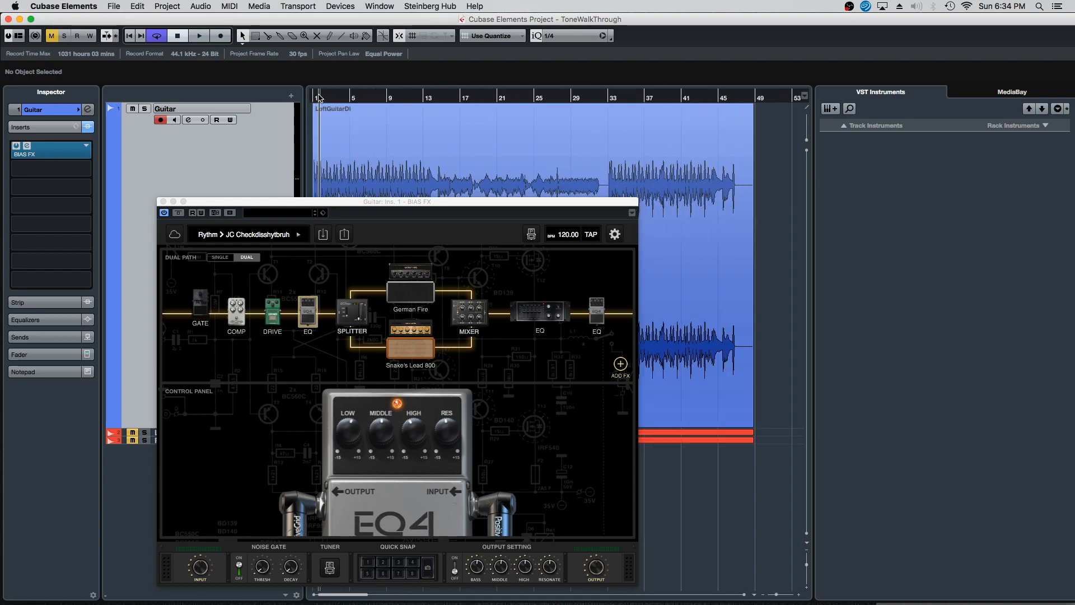
Step: Turn on the gate pedal, play the LeftGuitarDI clip from bar 1 through it and stop playback
left_click(207, 316)
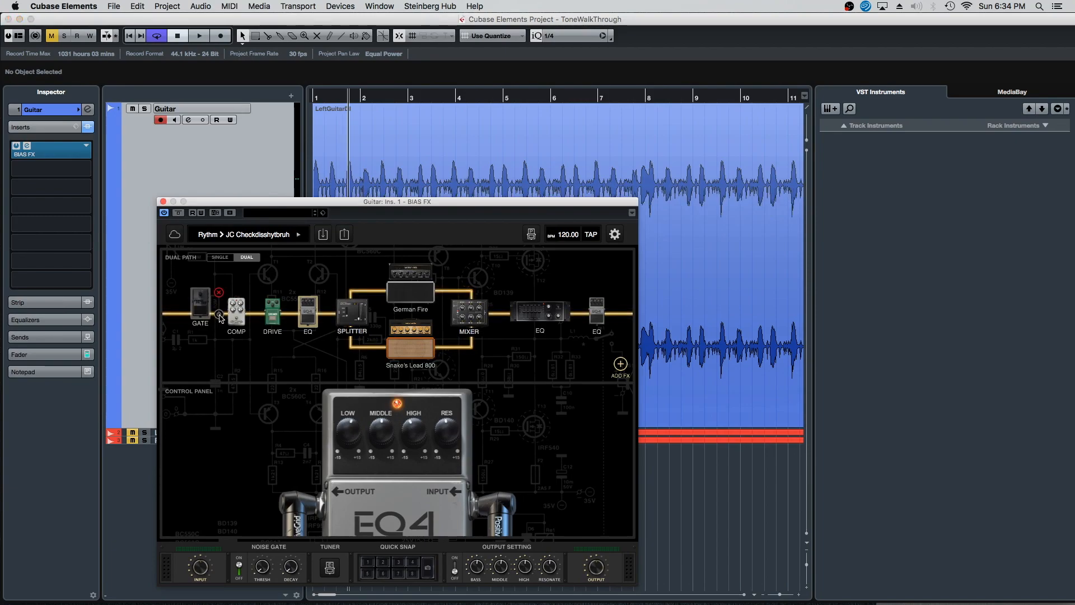
left_click(310, 99)
key("space")
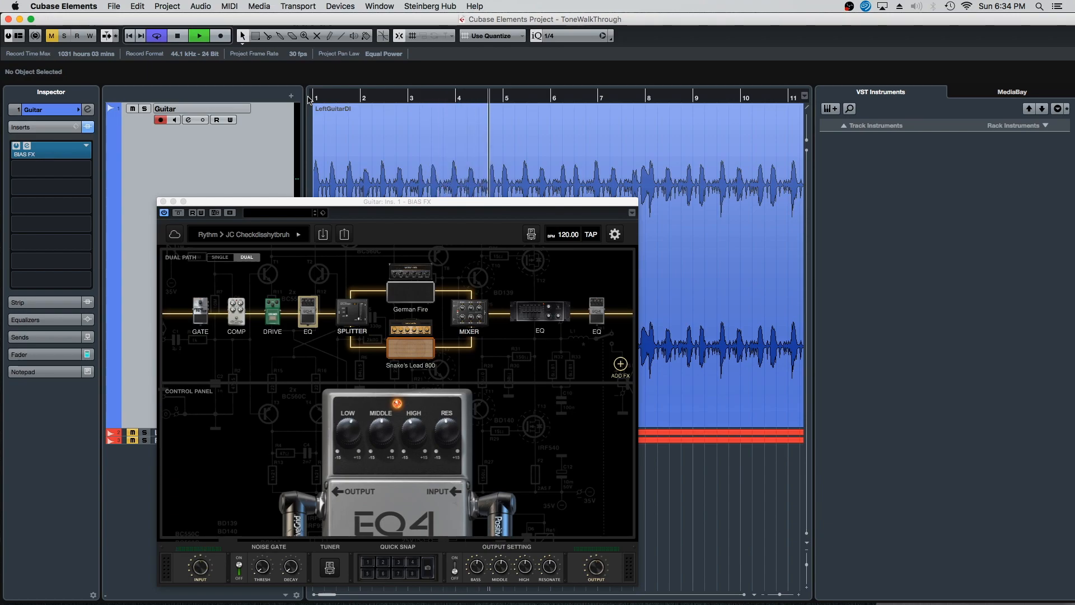
key("space")
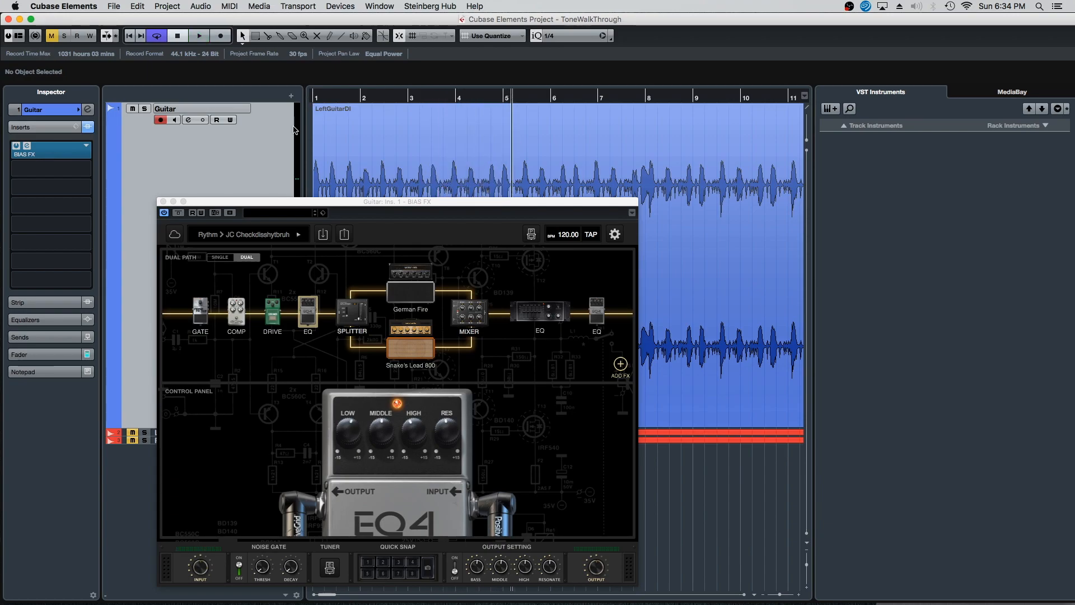
Step: Close the BIAS FX window, reduce the Guitar track's height and enlarge the LeftGuitar and RightGuitar tracks
left_click(163, 201)
left_click_drag(216, 429, 230, 167)
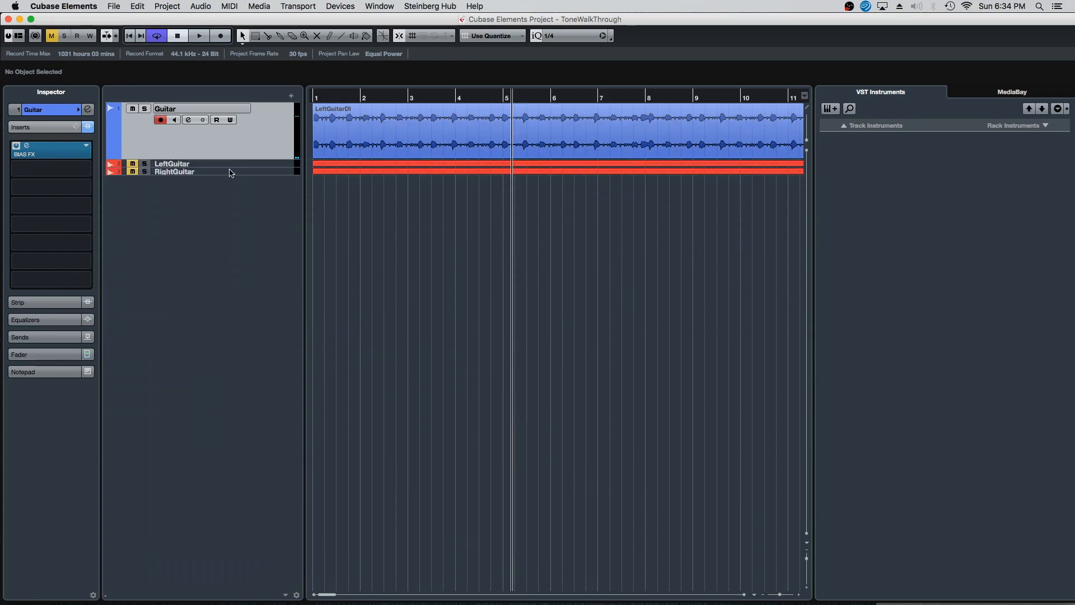
left_click(234, 163)
left_click(234, 172, "shift")
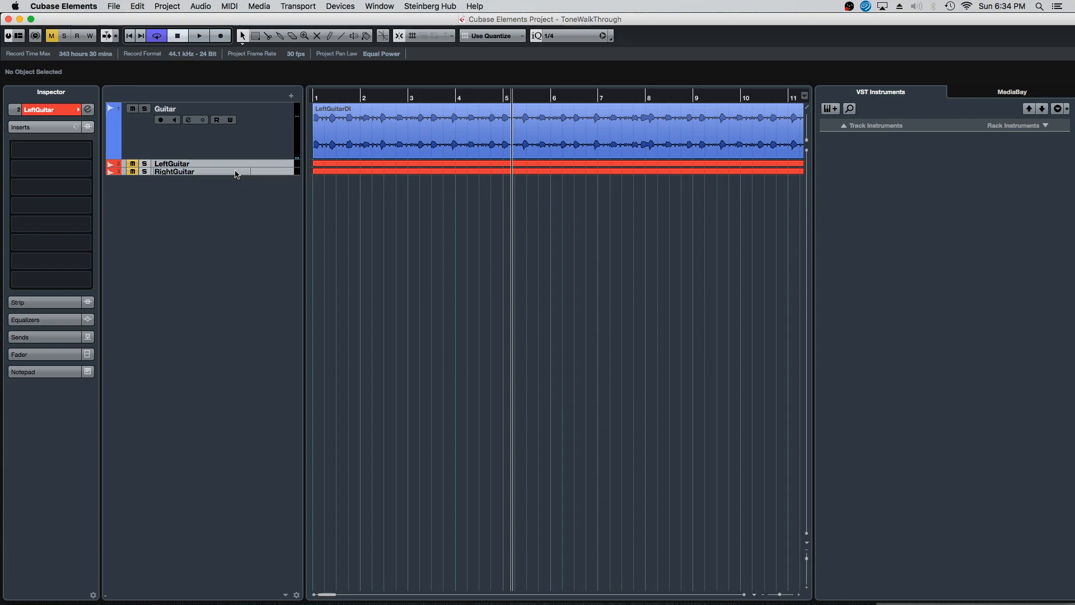
left_click_drag(240, 174, 247, 323)
Step: Insert BIAS FX on the LeftGuitar track and load the JC Checkdisshytbruh preset from the Rythm bank
left_click(234, 237)
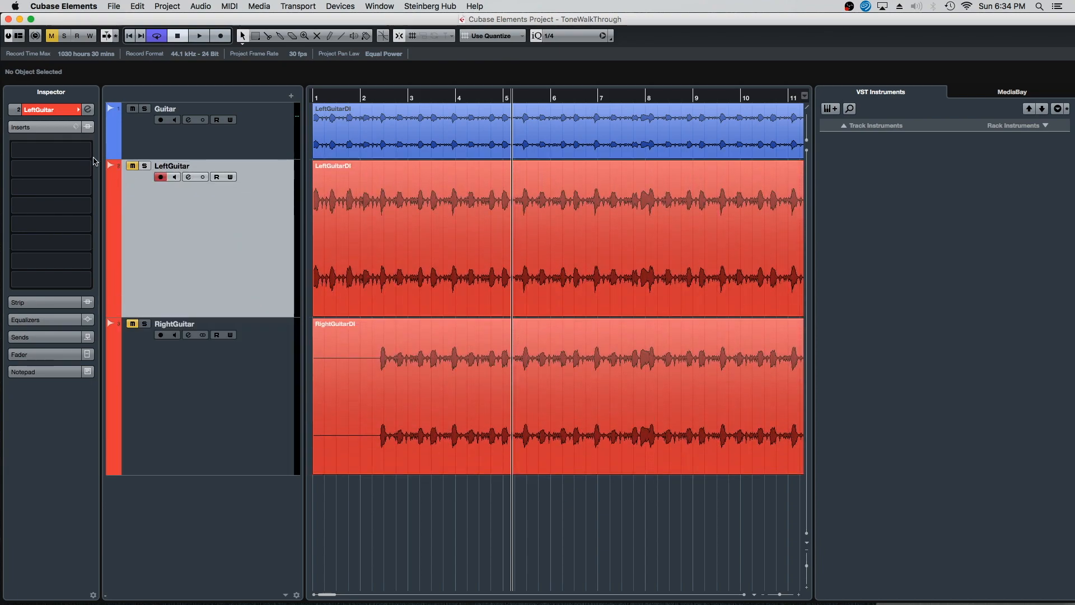
left_click(41, 148)
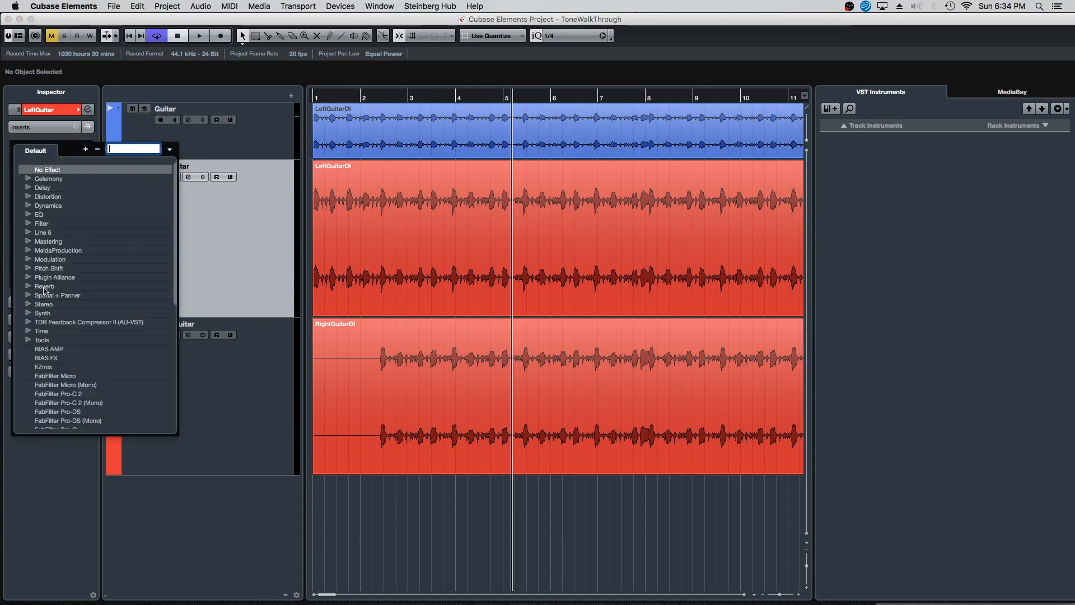
left_click(45, 360)
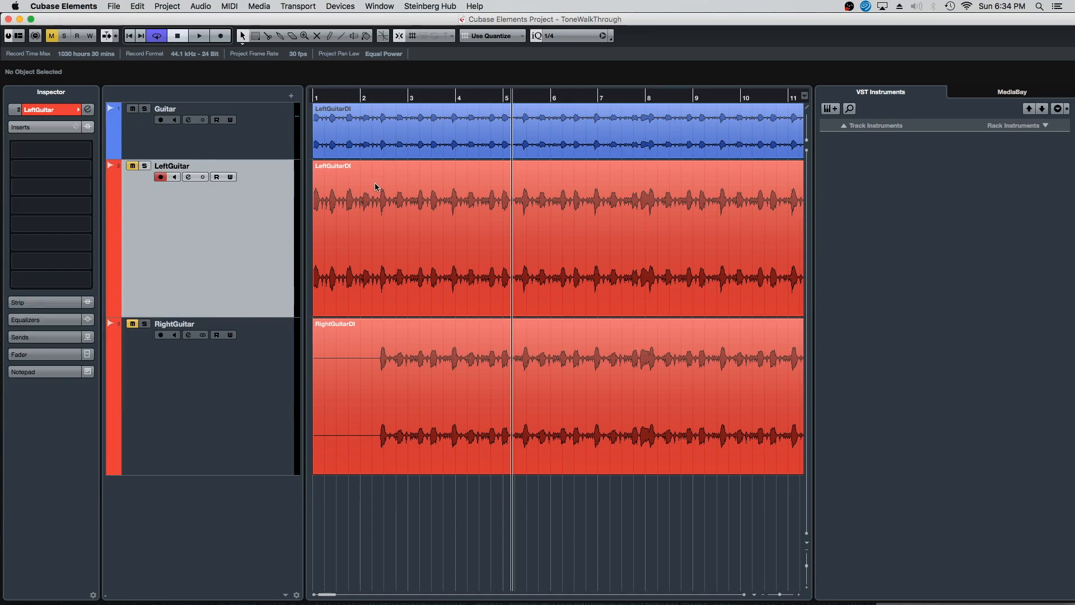
left_click_drag(453, 158, 380, 160)
left_click(330, 191)
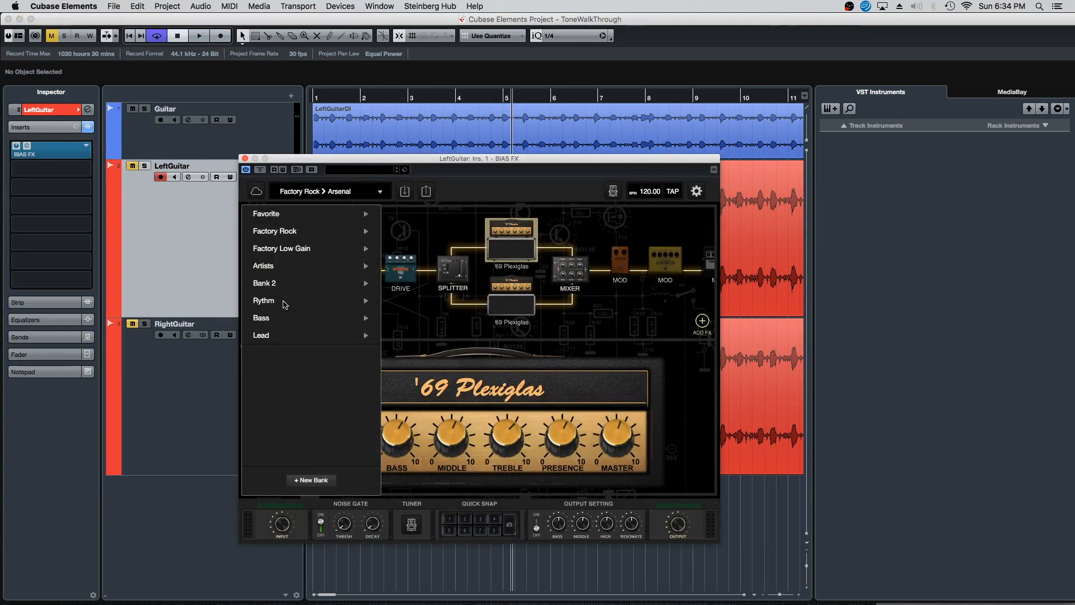
left_click(283, 303)
left_click(427, 436)
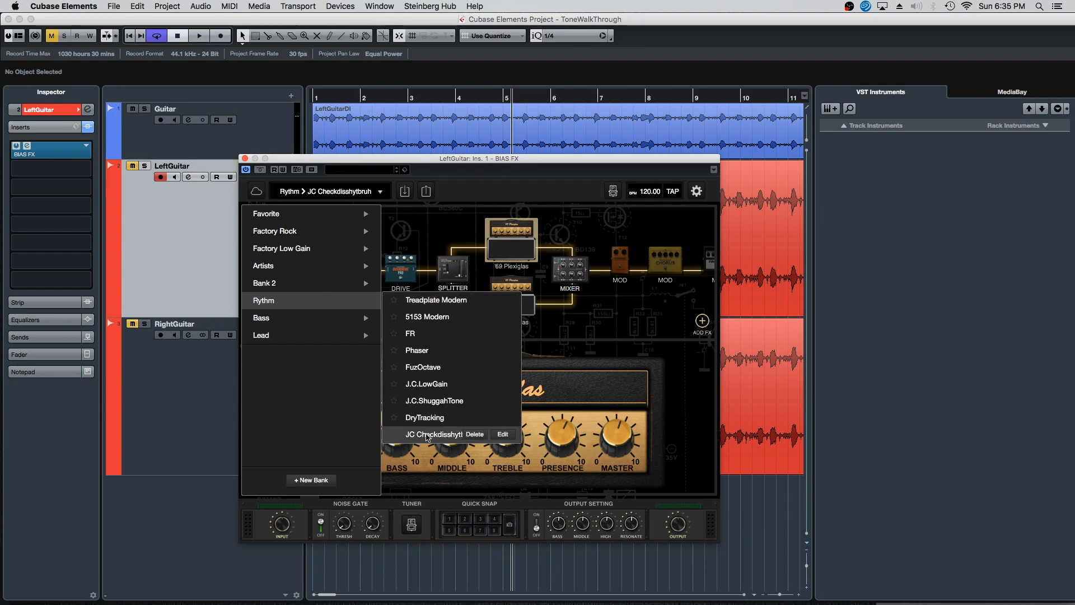
left_click(427, 436)
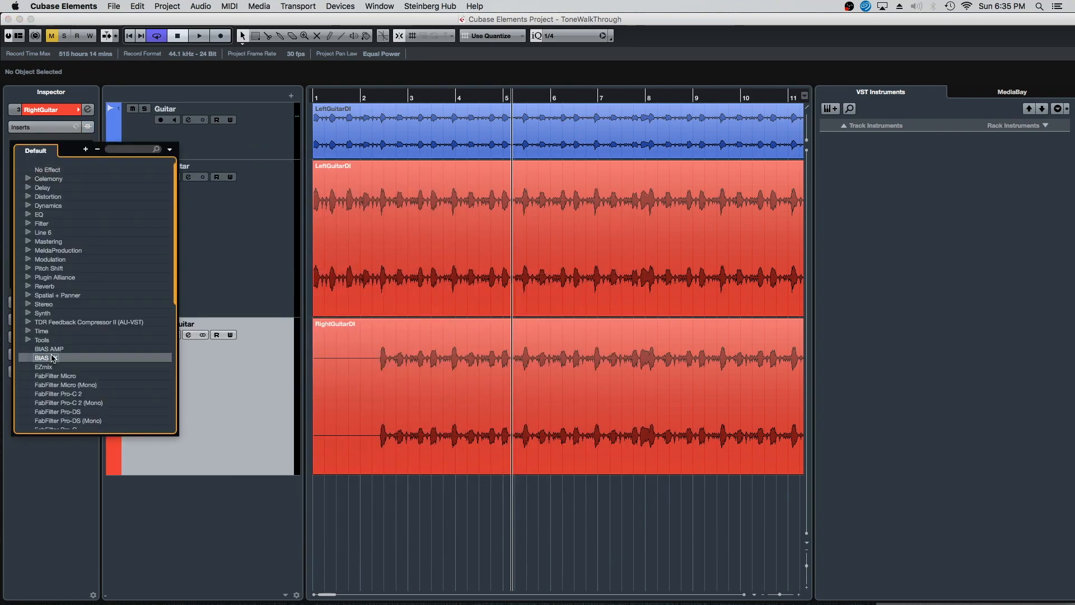
Step: Insert BIAS FX on the RightGuitar track, check both side tracks' volume and pan settings, and return to the project start
left_click(45, 358)
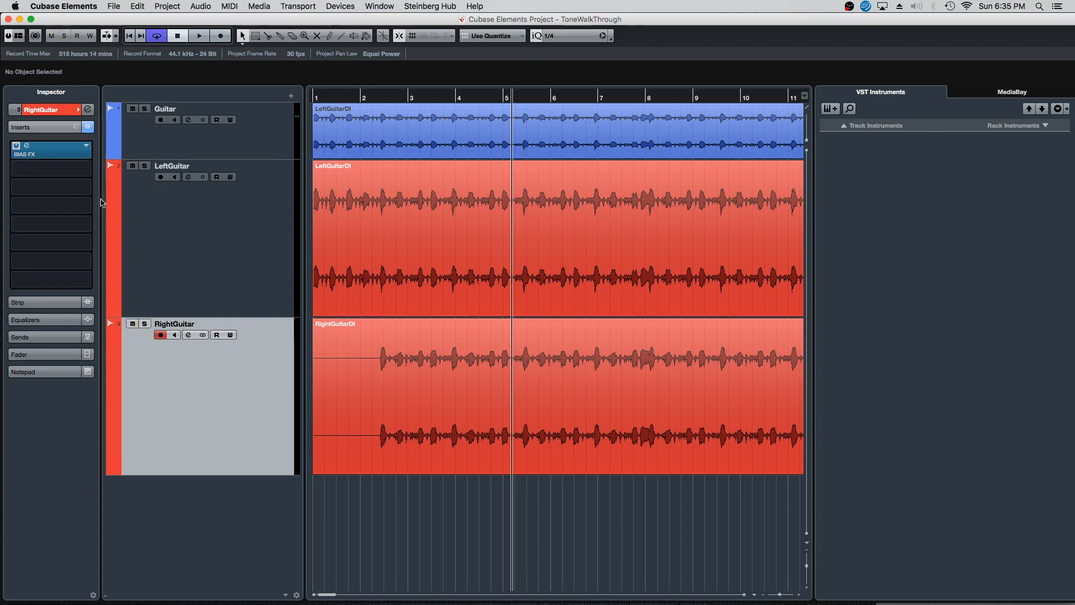
left_click(65, 116)
left_click(198, 277)
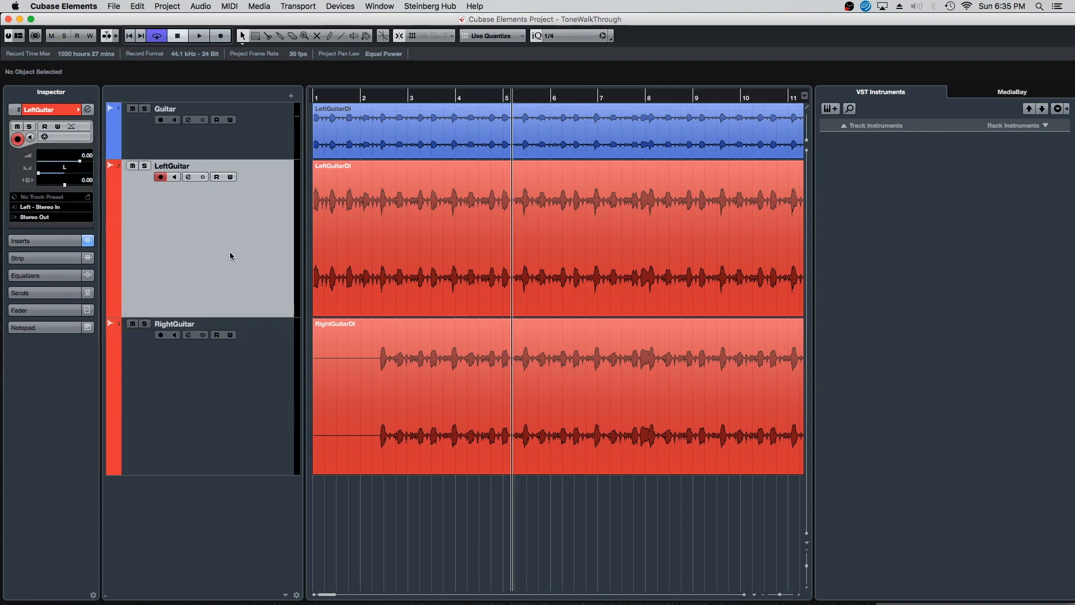
left_click(193, 399)
key("Home")
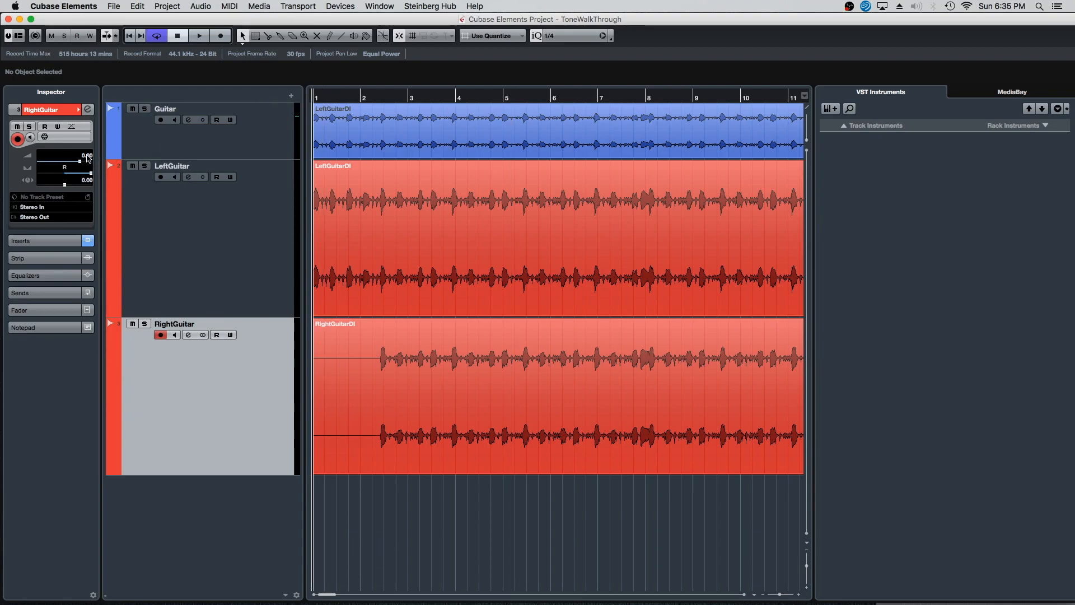
Step: Set the volume of both the RightGuitar and LeftGuitar tracks to -2.00
double_click(87, 156)
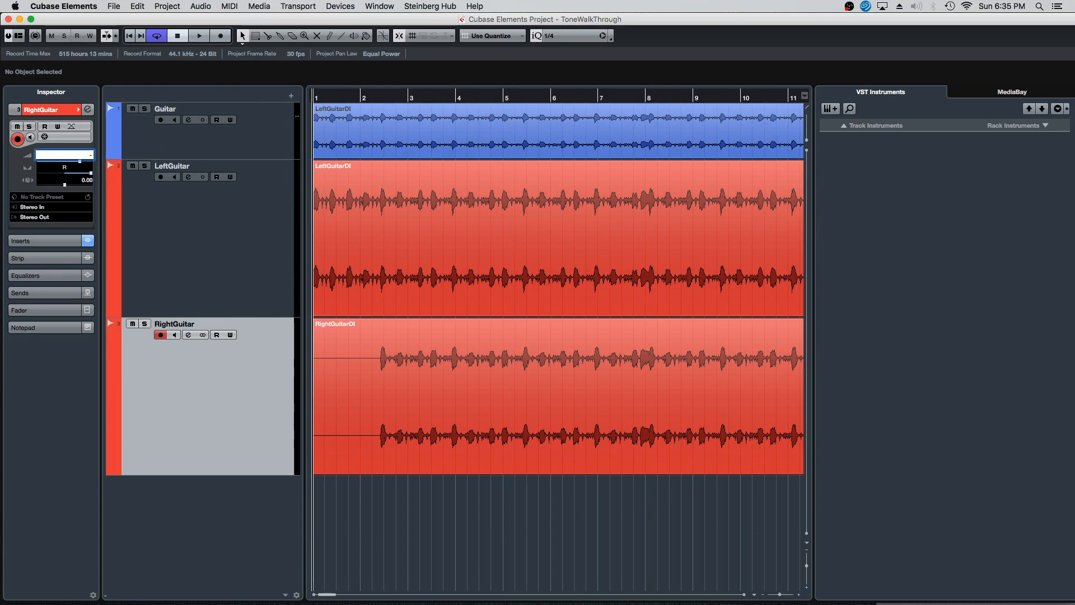
type("-2")
key("Return")
left_click(250, 217)
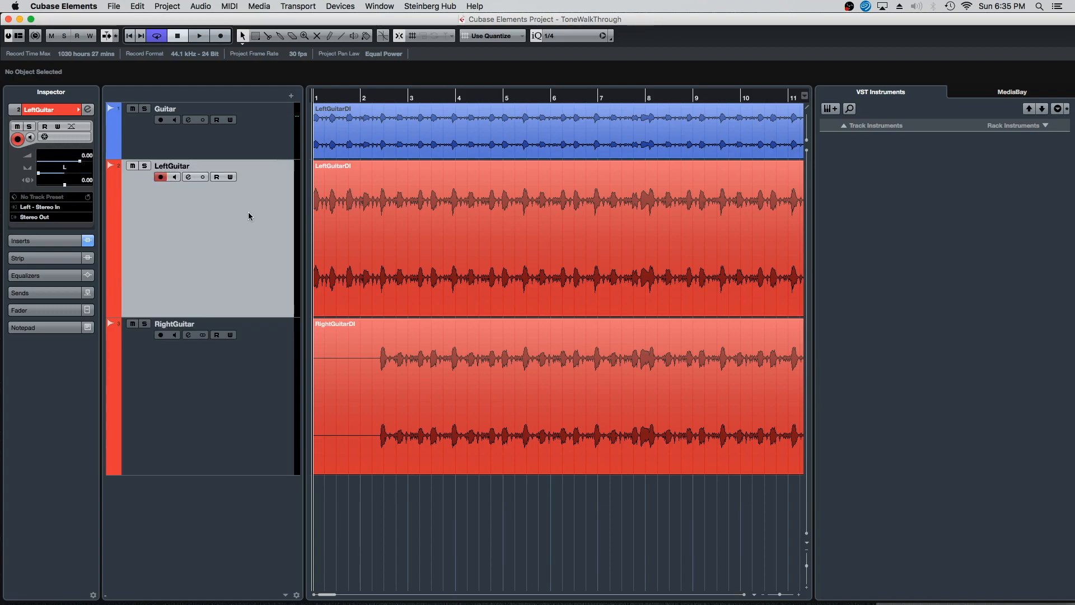
double_click(87, 156)
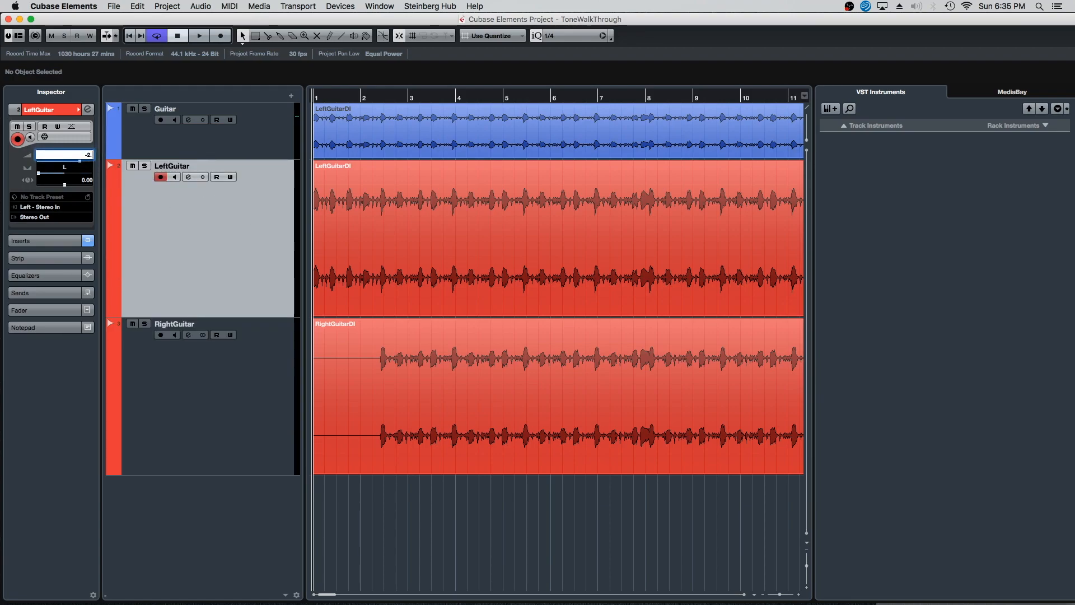
key("Return")
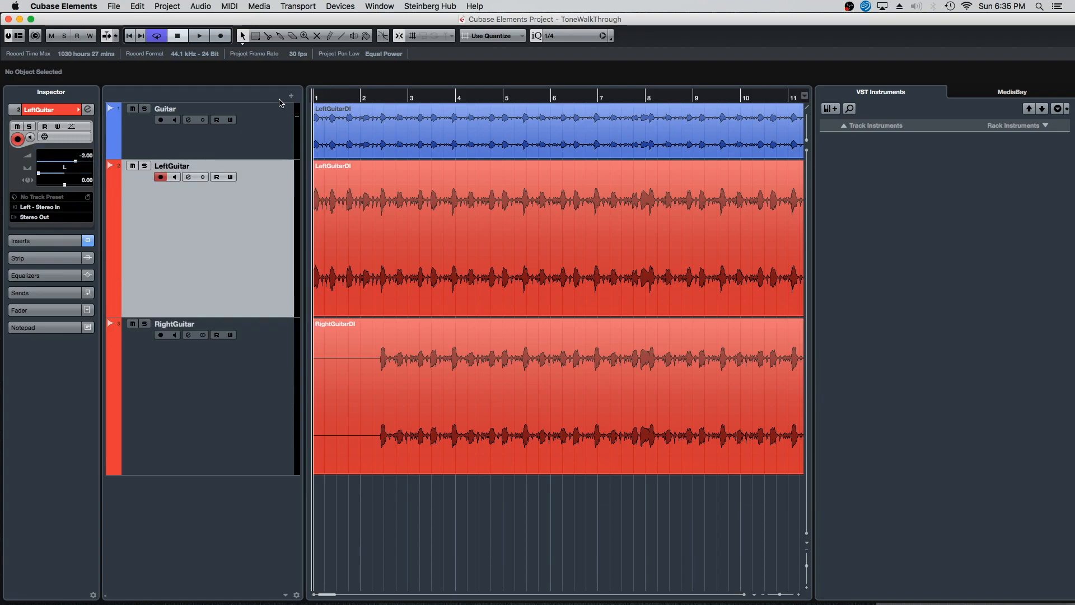
Step: Play the LeftGuitar and RightGuitar tracks together from the project start
key("space")
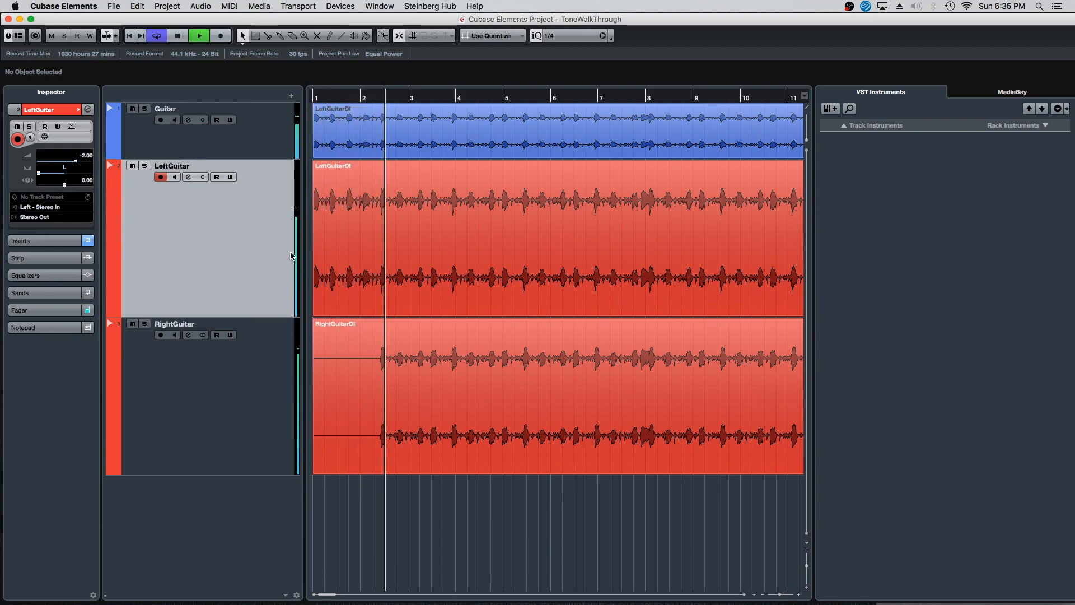
key("g")
key("g")
key("g")
key("g")
key("g")
key("g")
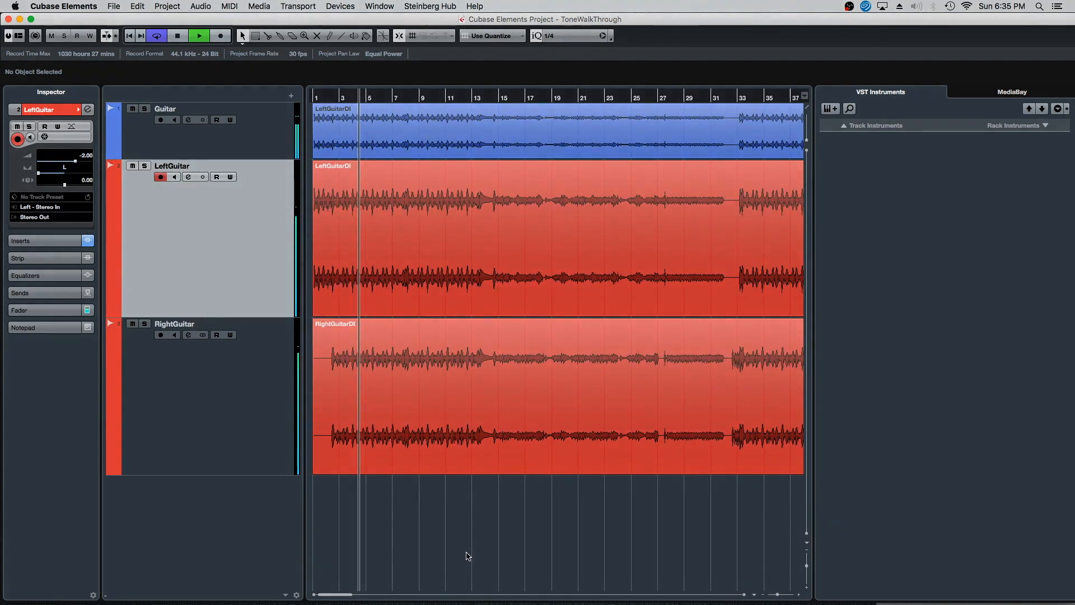